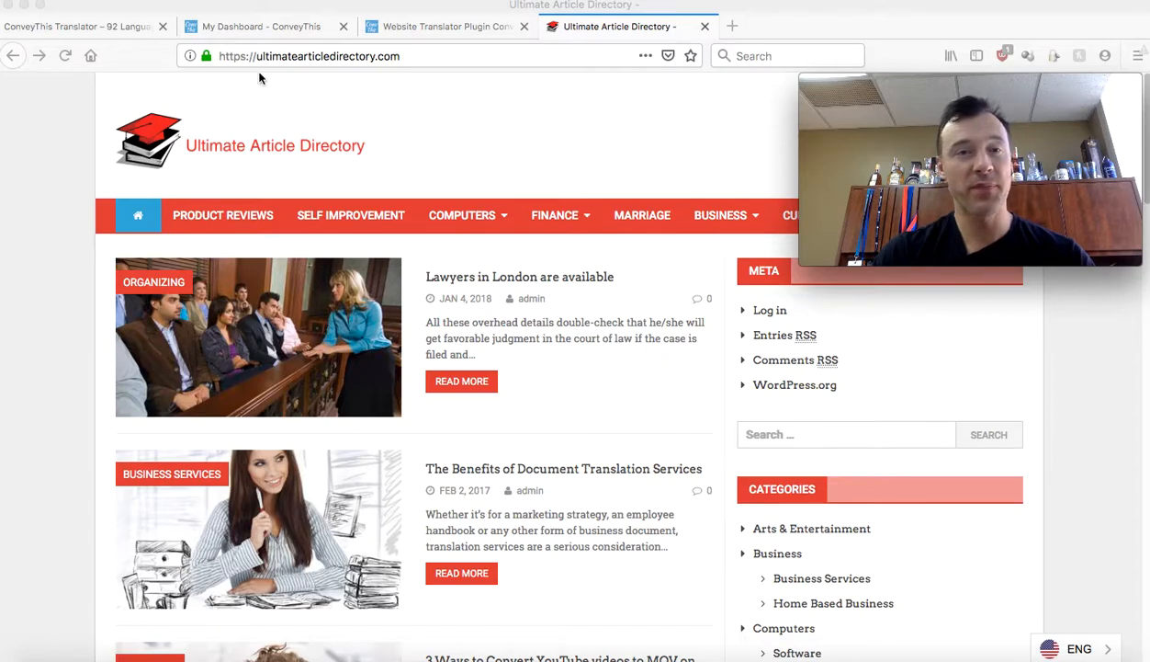
View the Ultimate Article Directory homepage and expand its language switcher to show the offered languages.
click(612, 26)
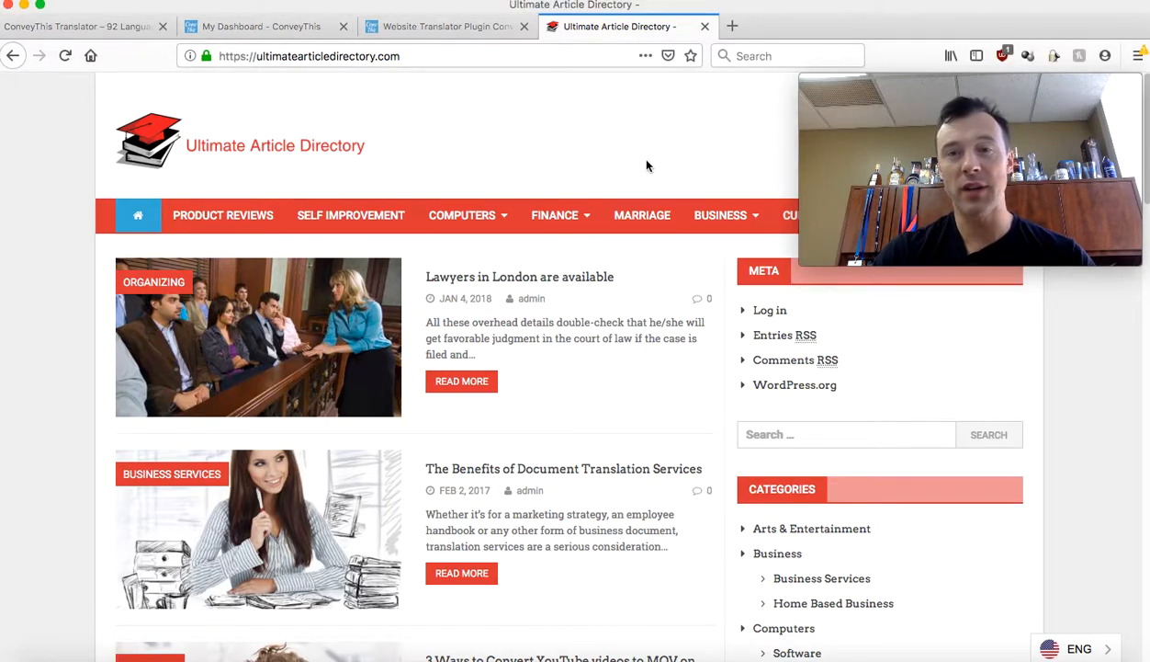
scroll(671, 241, down, 10)
scroll(672, 241, up, 10)
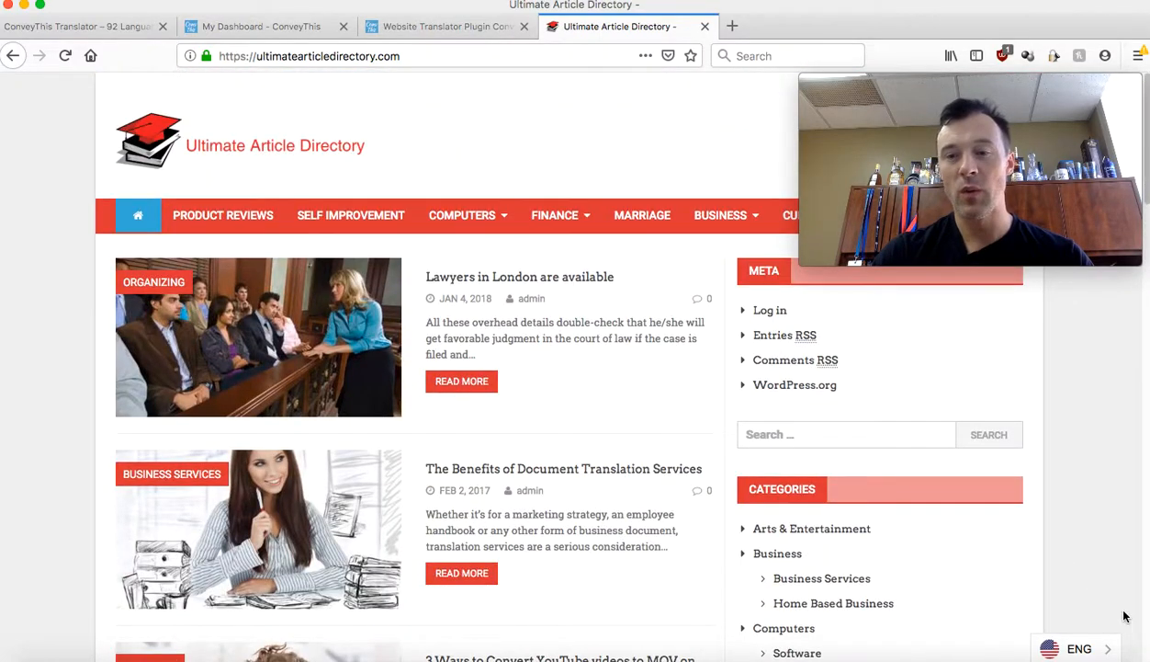
click(1057, 645)
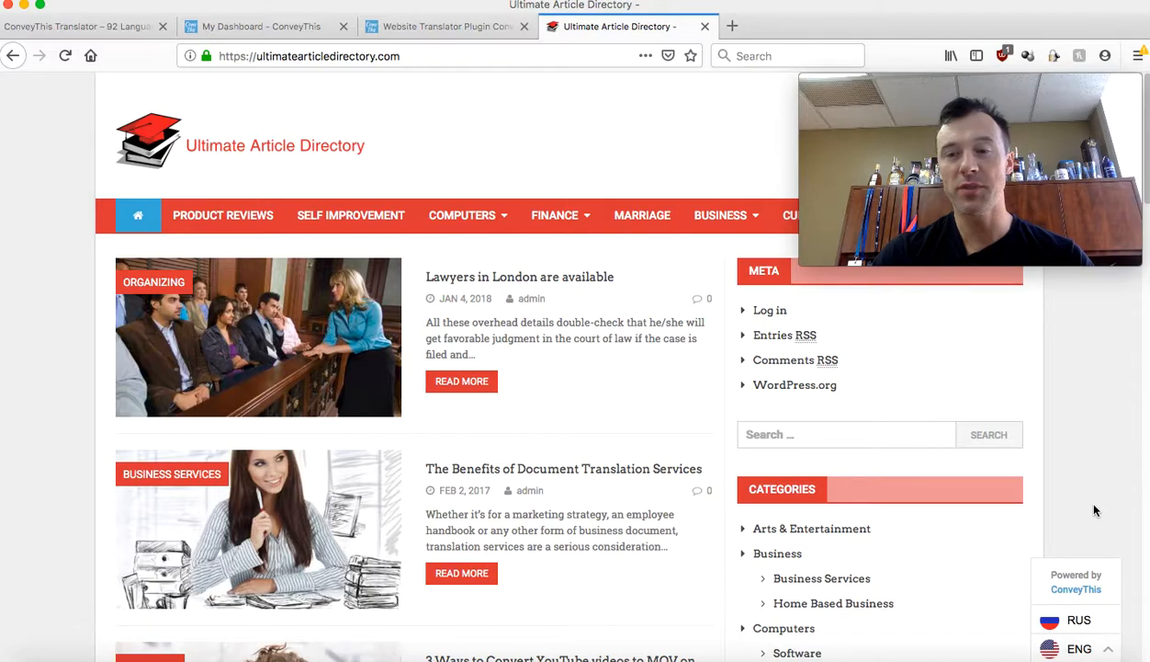
Look over the ConveyThis Translator plugin page on WordPress.org, including its name, version and description.
click(81, 26)
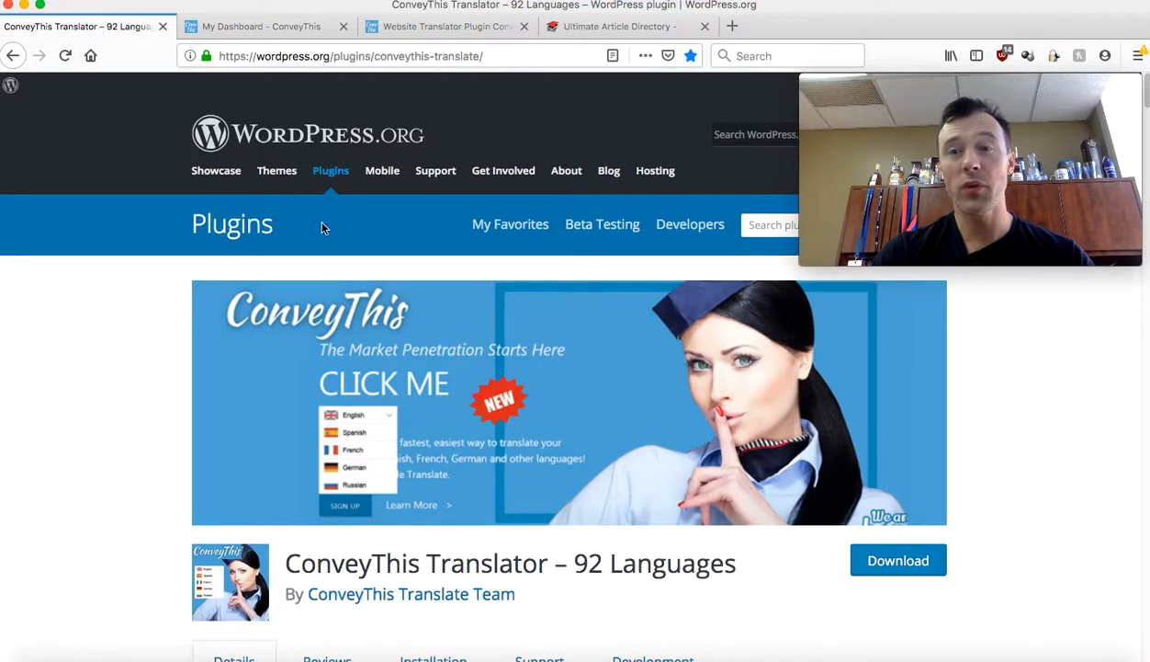
scroll(551, 350, down, 1)
scroll(551, 350, up, 1)
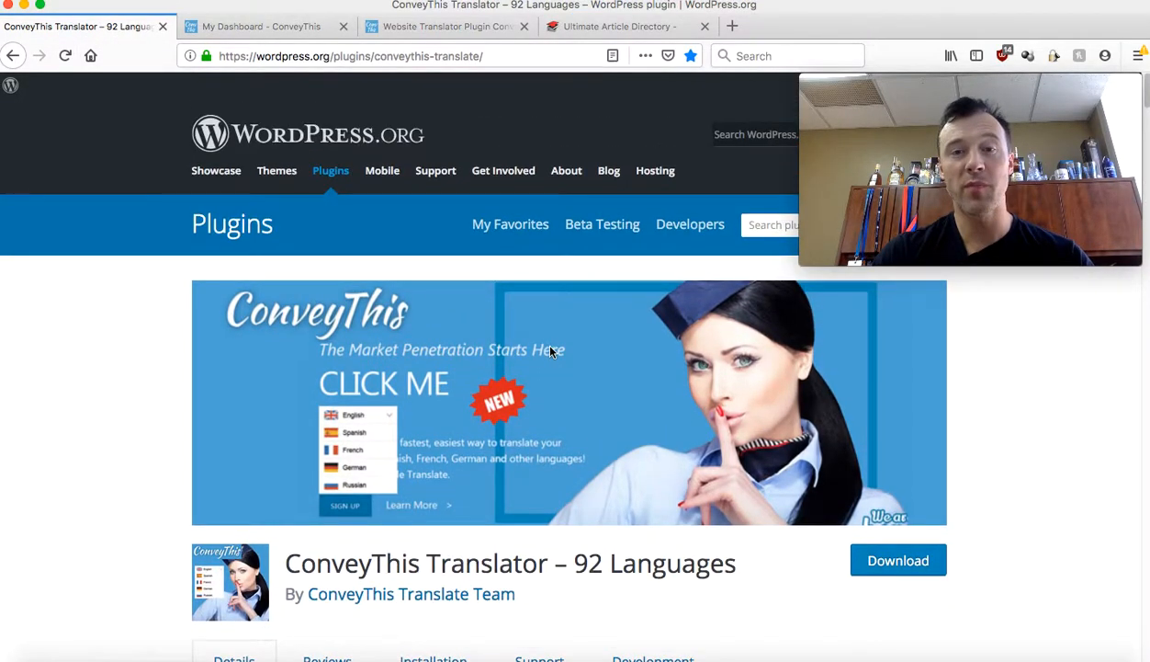
scroll(488, 320, down, 5)
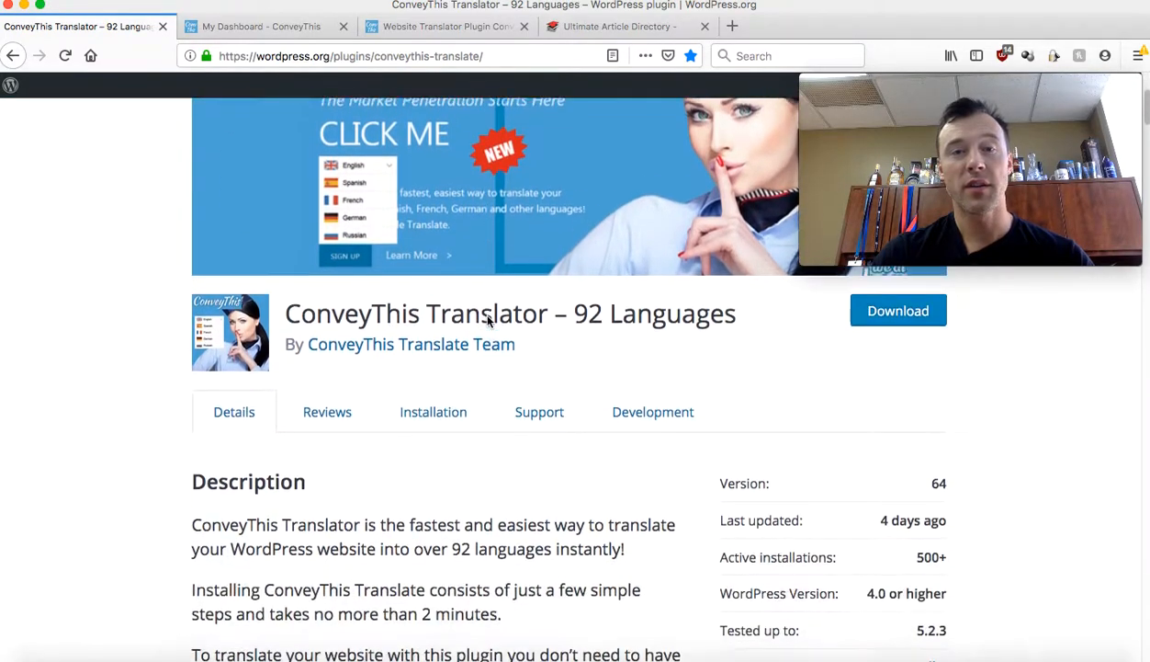
scroll(488, 320, up, 2)
scroll(488, 321, up, 3)
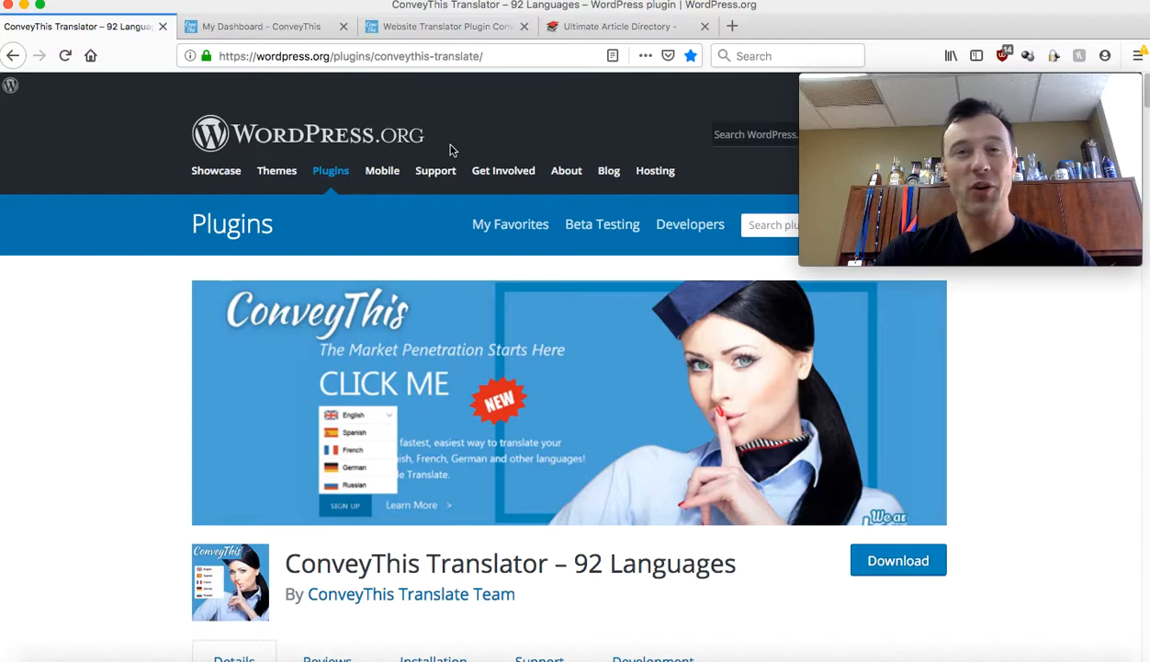
Go through the open demo site, ConveyThis homepage and ConveyThis dashboard, ending at the plugin description on WordPress.org.
click(615, 28)
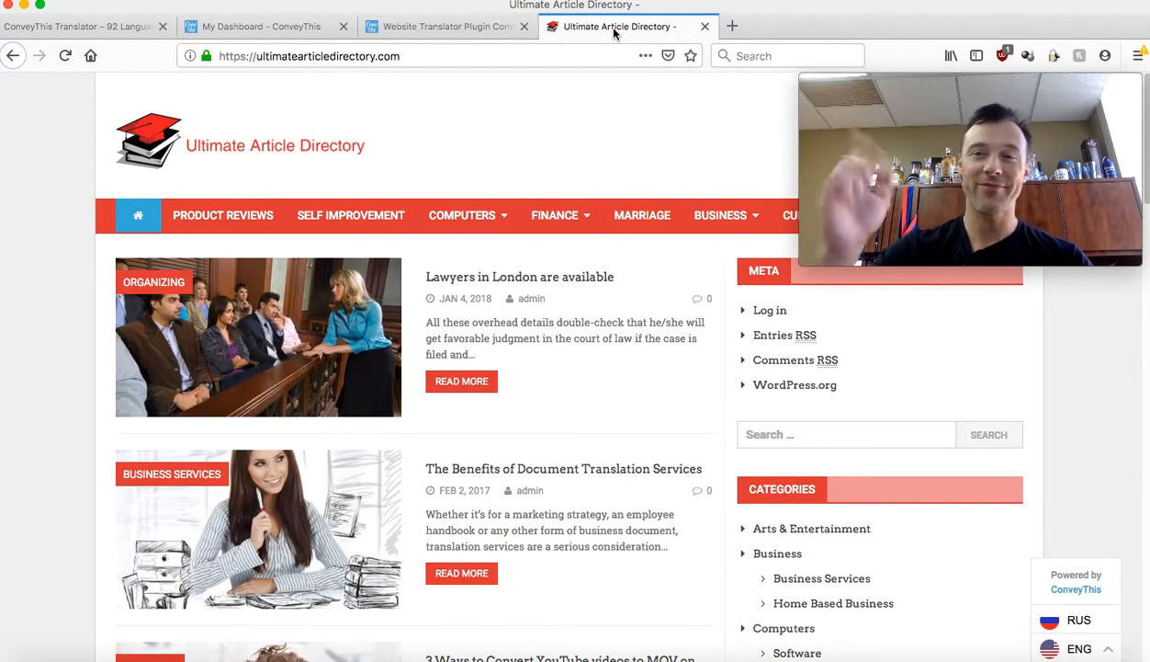
click(439, 28)
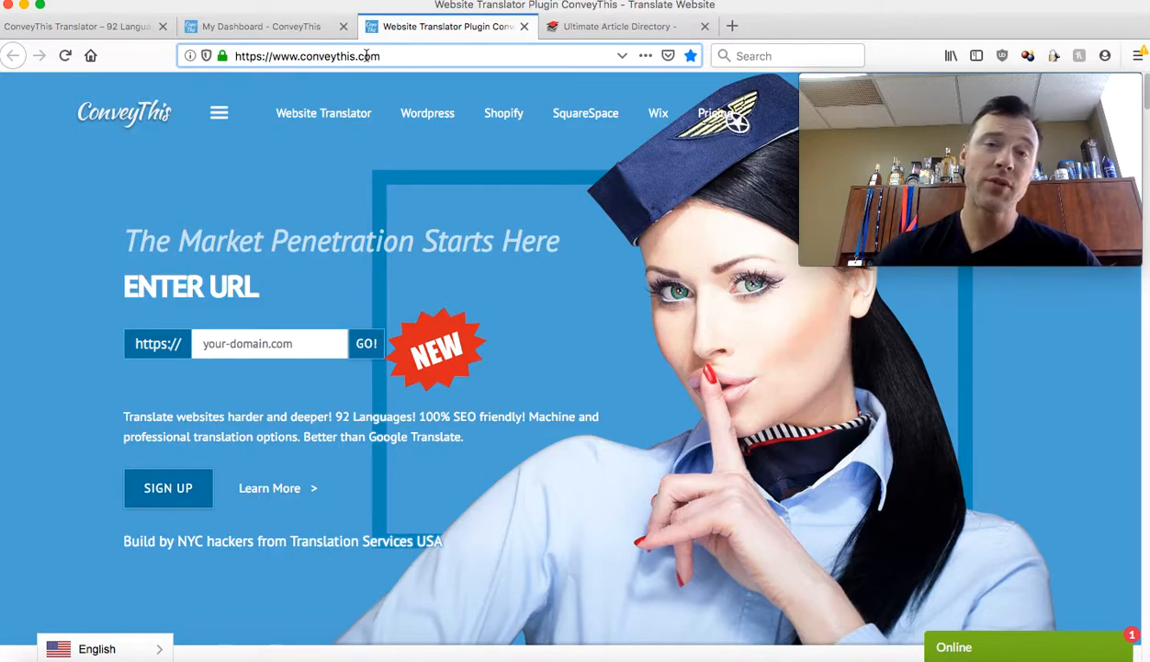
click(290, 29)
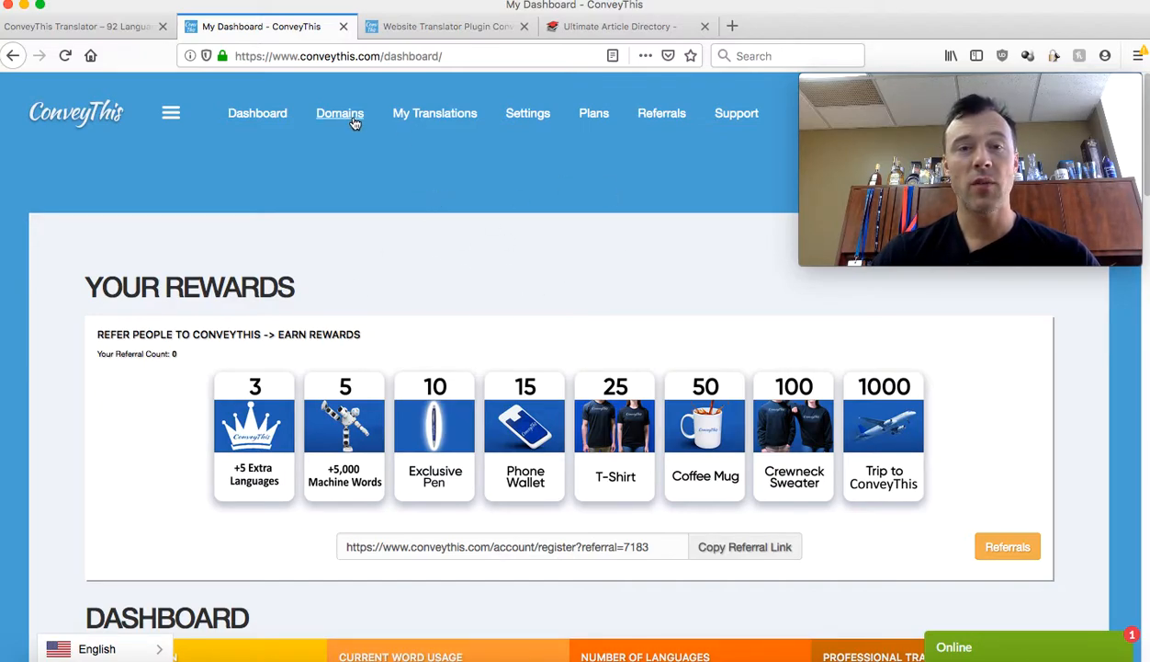
click(88, 31)
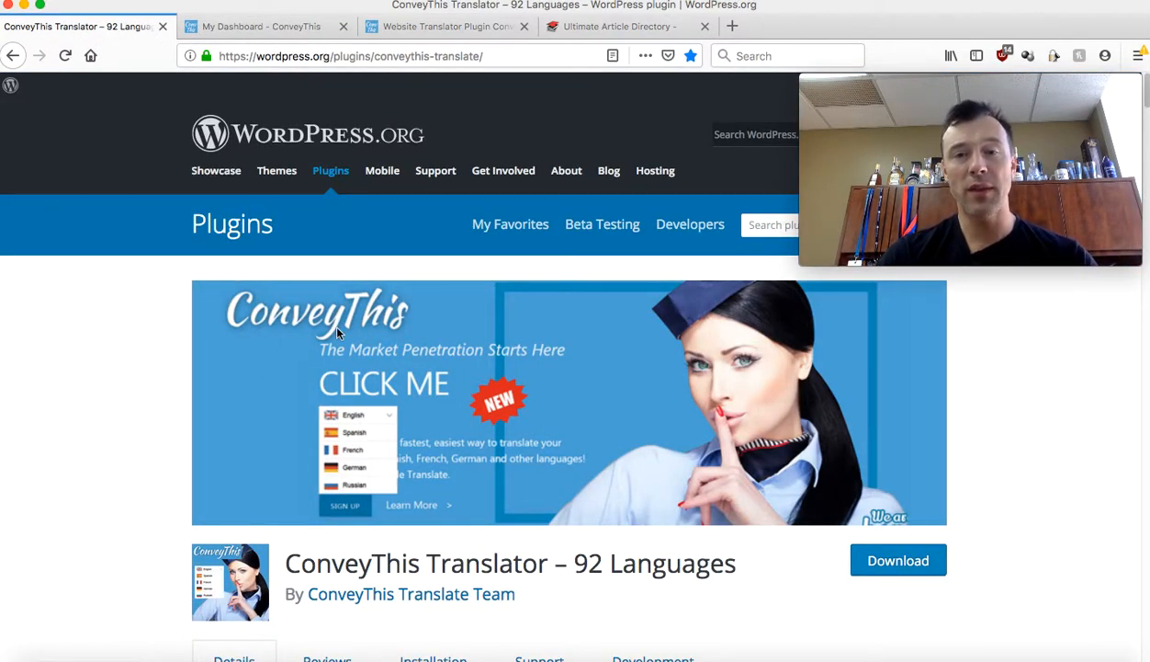
scroll(476, 274, down, 5)
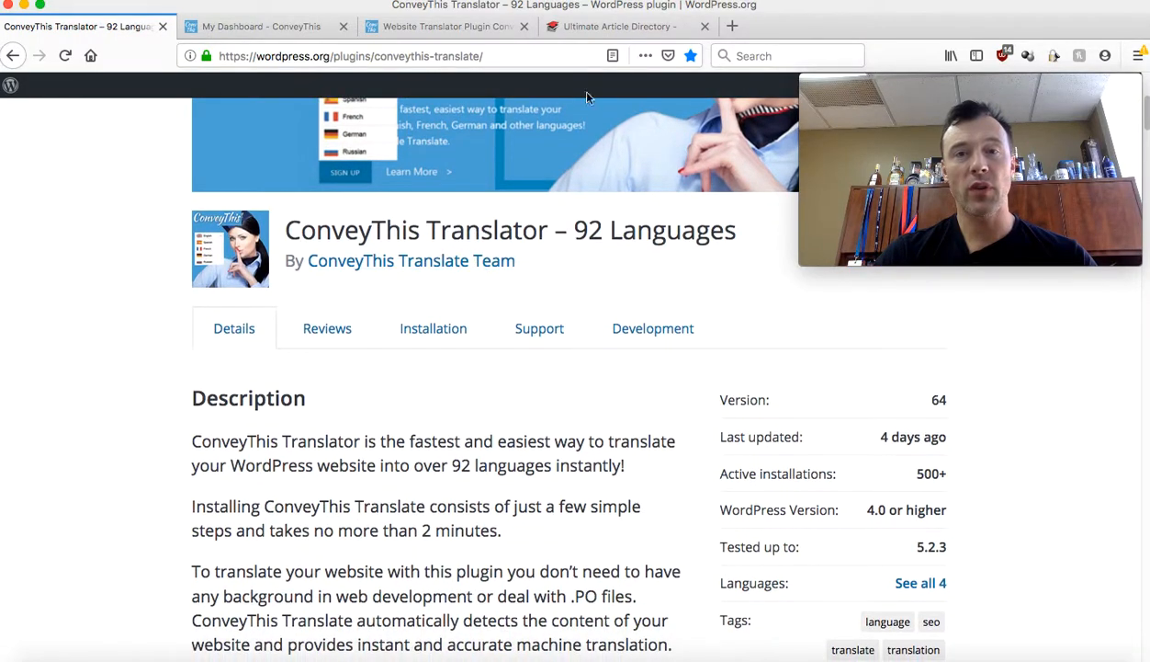
Open ultimatearticledirectory.com/wp-admin/ and log in to WordPress with the saved credentials.
click(621, 28)
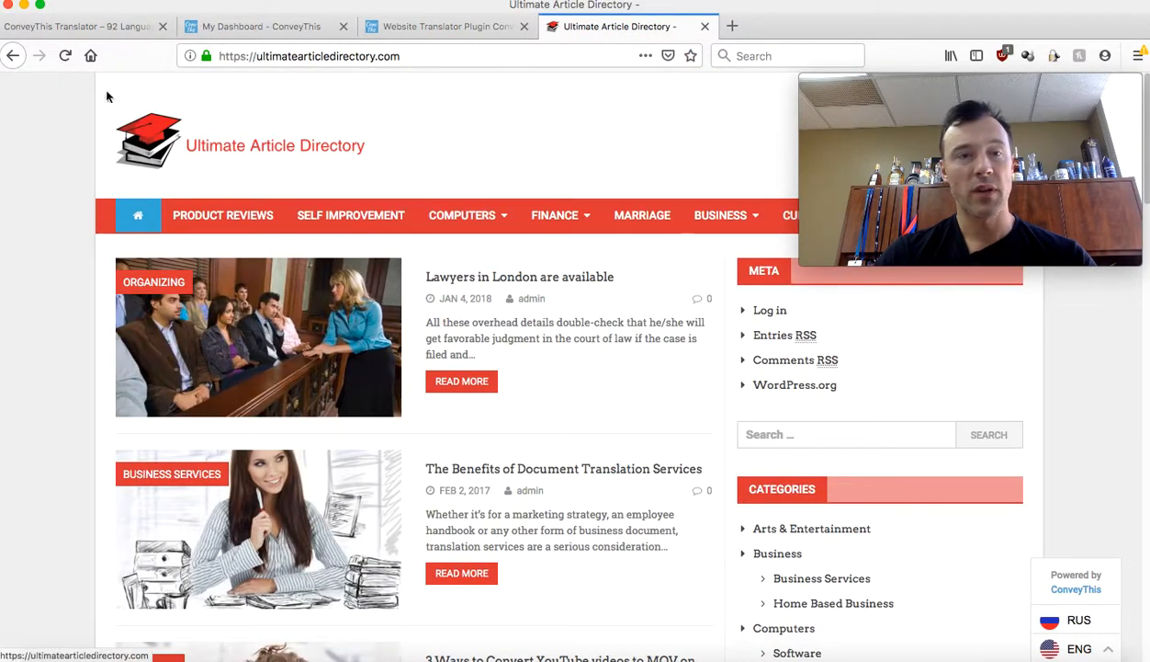
click(414, 57)
click(413, 56)
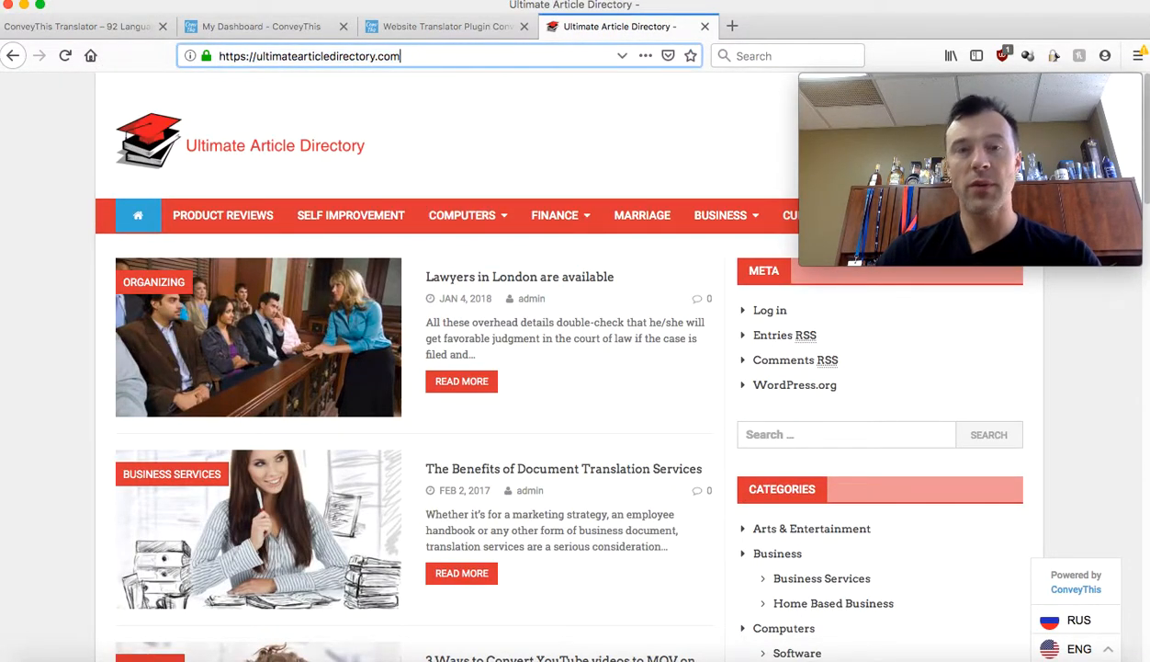
text(/wp-admin/)
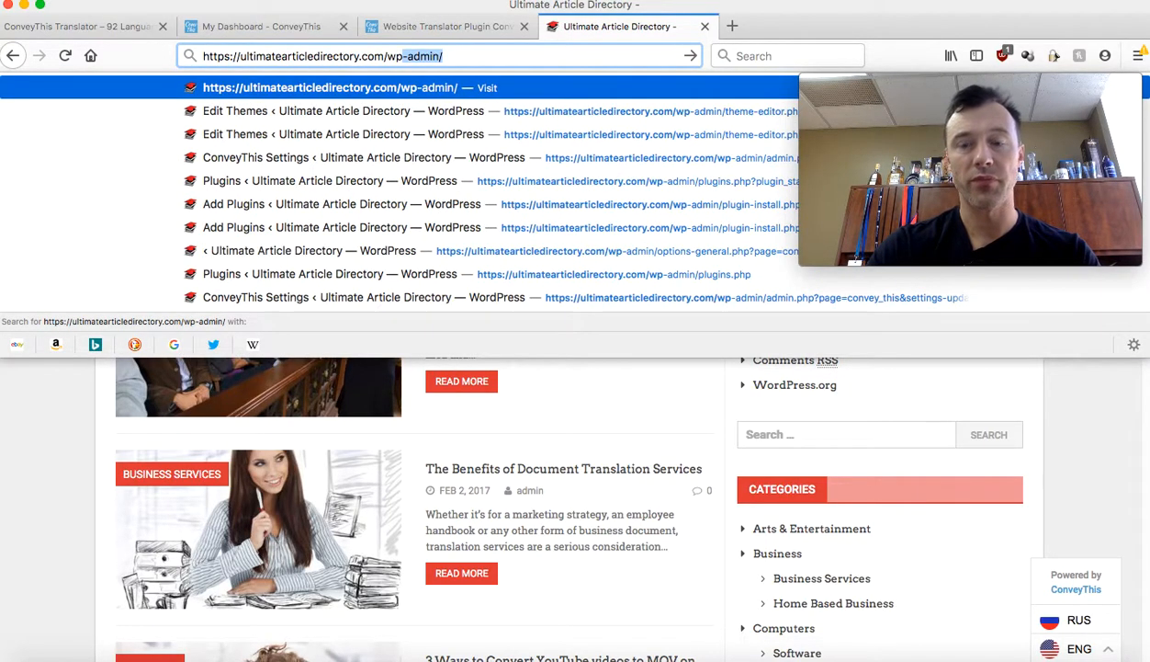
key(Return)
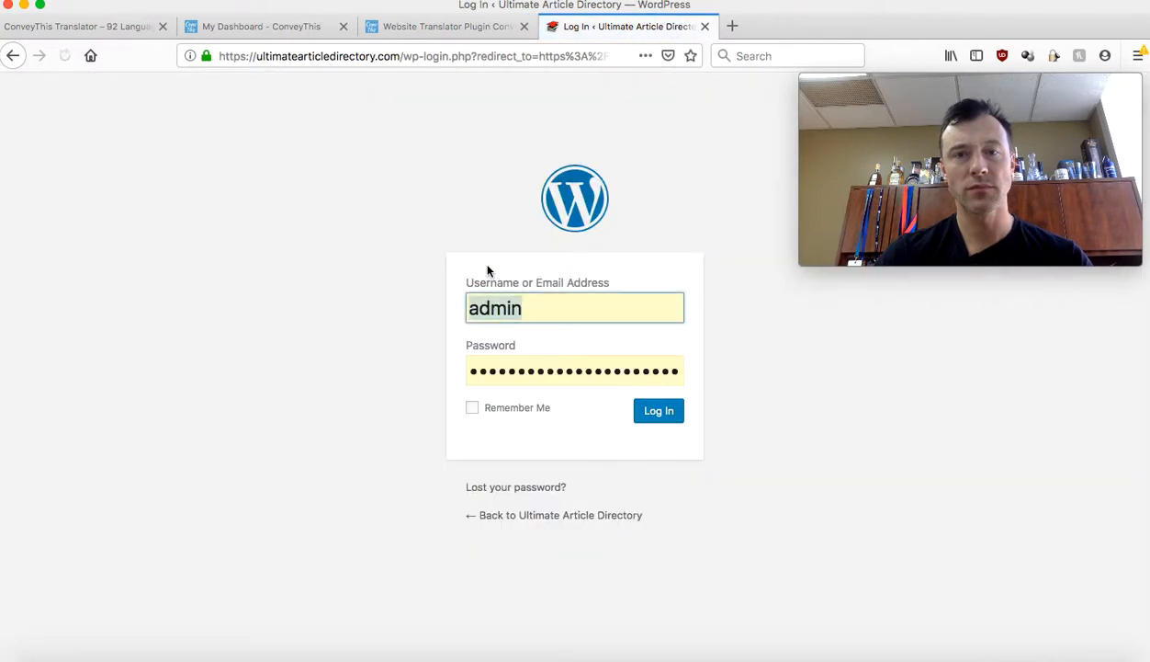
click(648, 418)
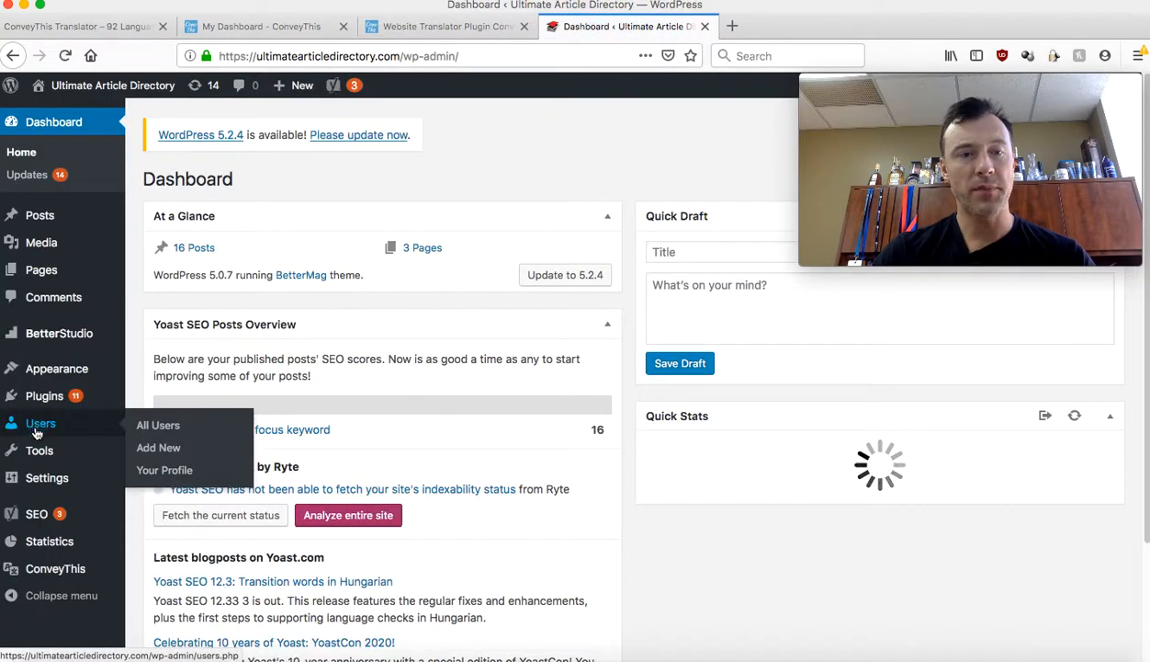
Deactivate the ConveyThis Translate plugin in the site's list of installed plugins.
mouse_move(40, 397)
click(157, 399)
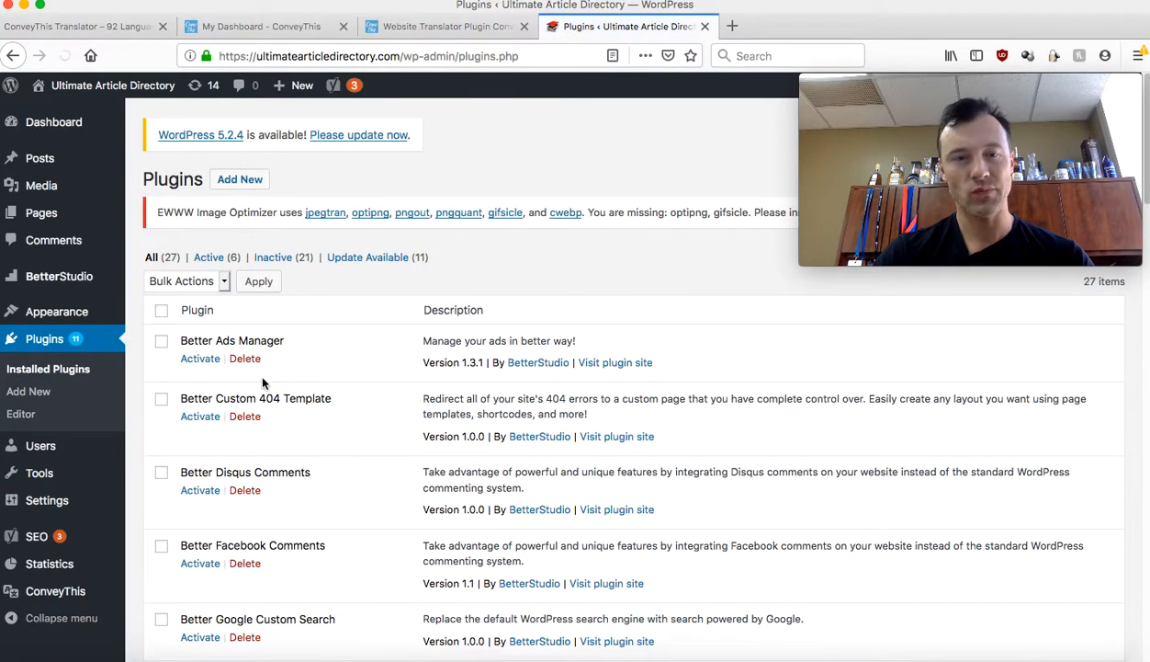
scroll(318, 352, down, 15)
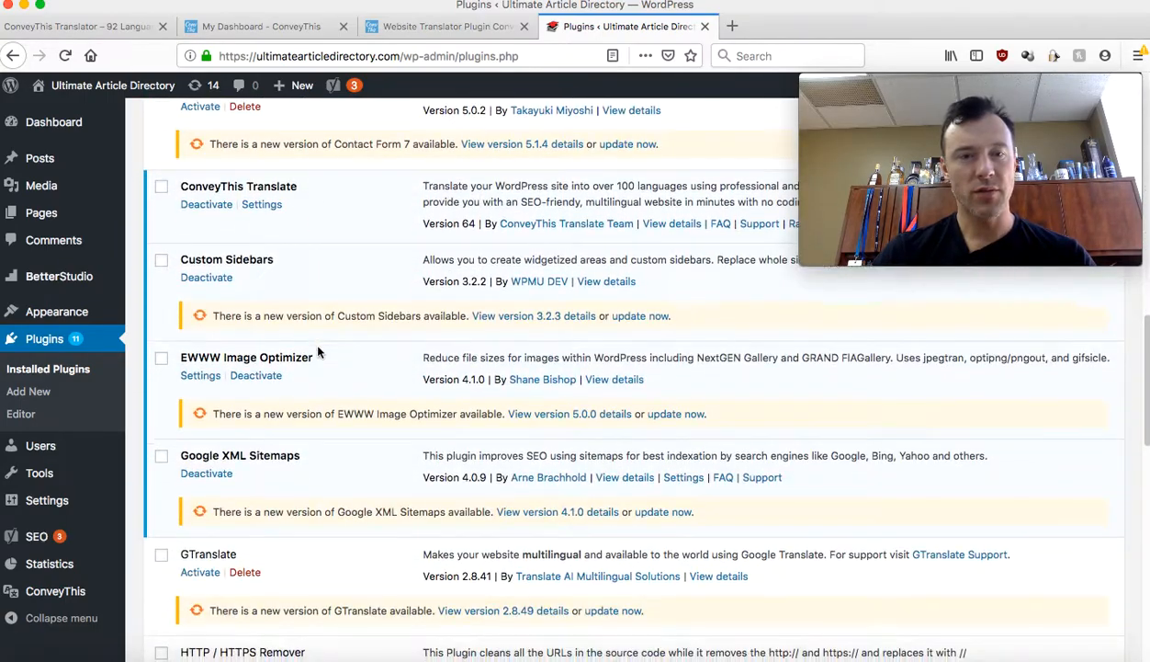
scroll(318, 352, up, 1)
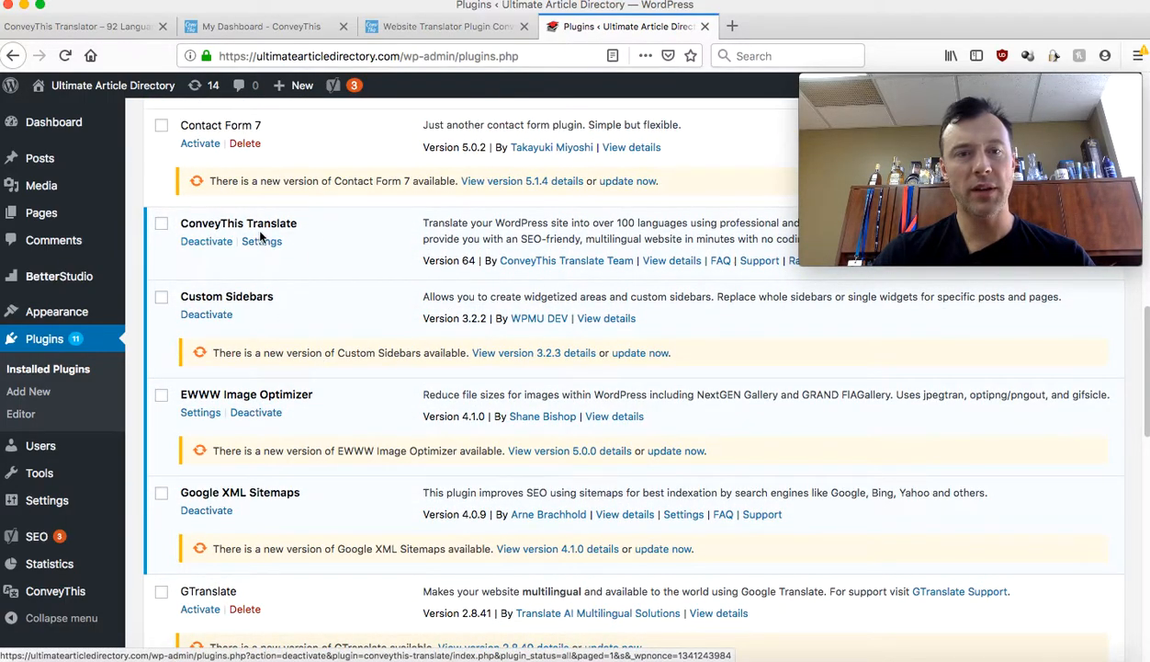
click(195, 242)
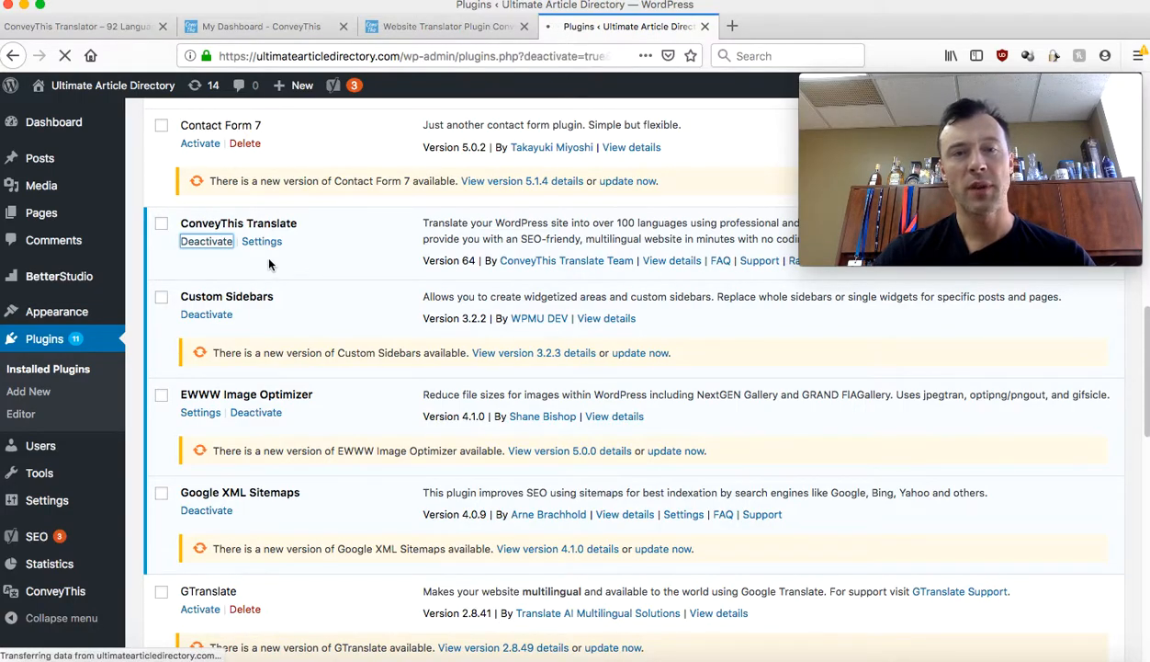
Delete the deactivated ConveyThis Translate plugin together with its data.
scroll(289, 358, down, 10)
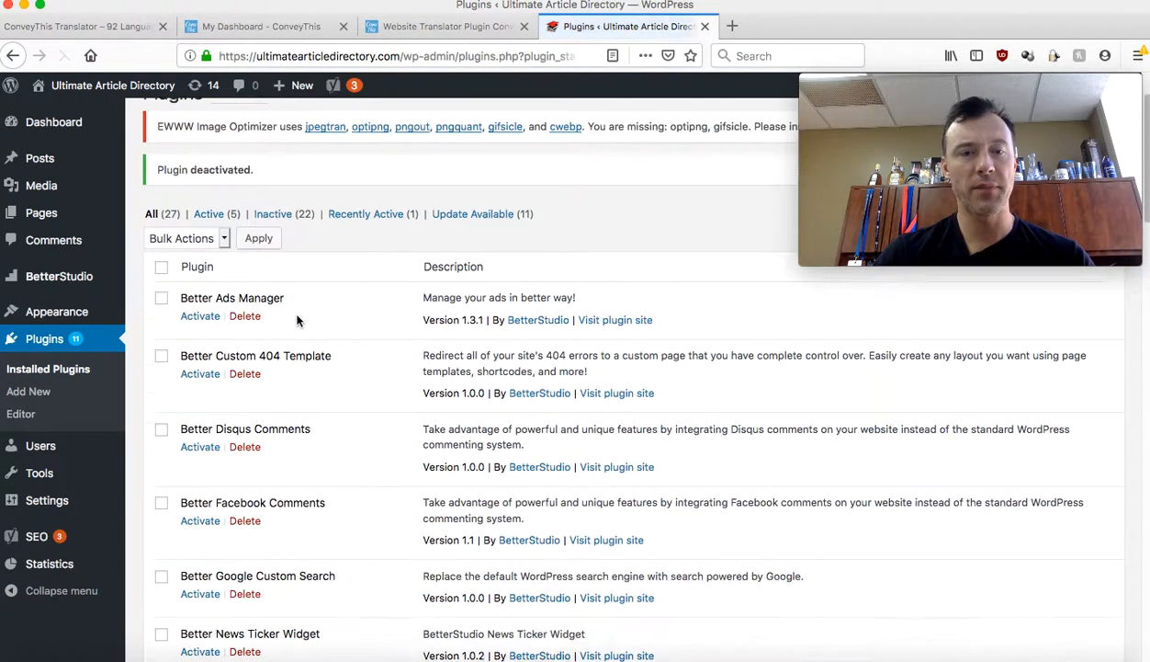
scroll(297, 320, up, 10)
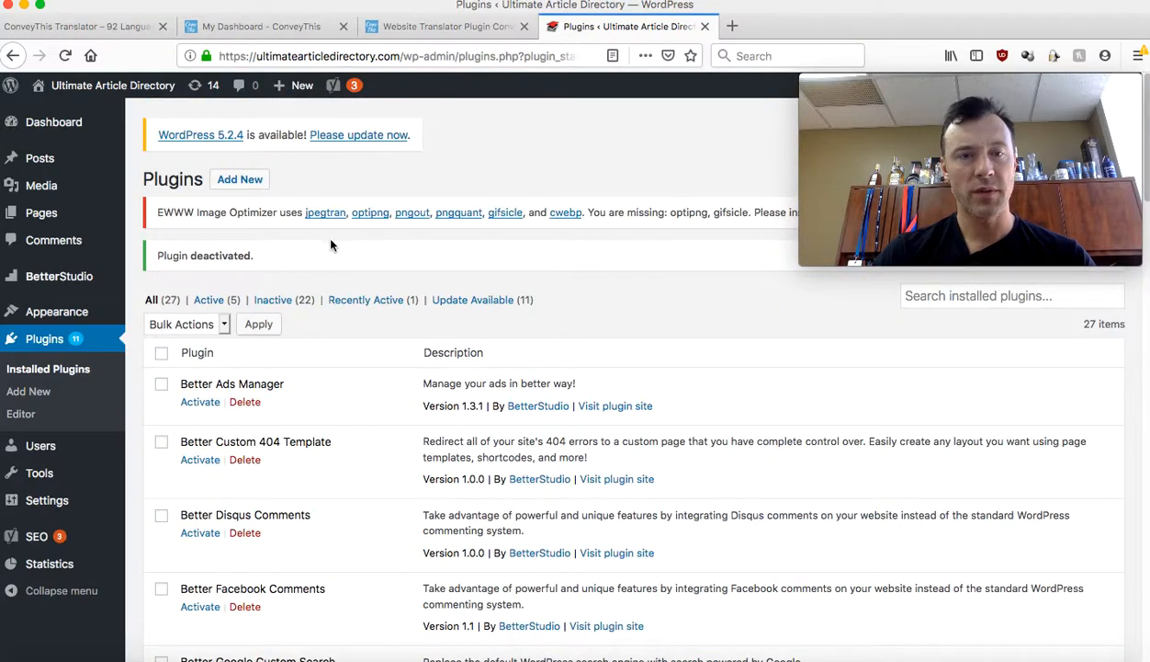
scroll(321, 257, down, 10)
scroll(321, 266, up, 1)
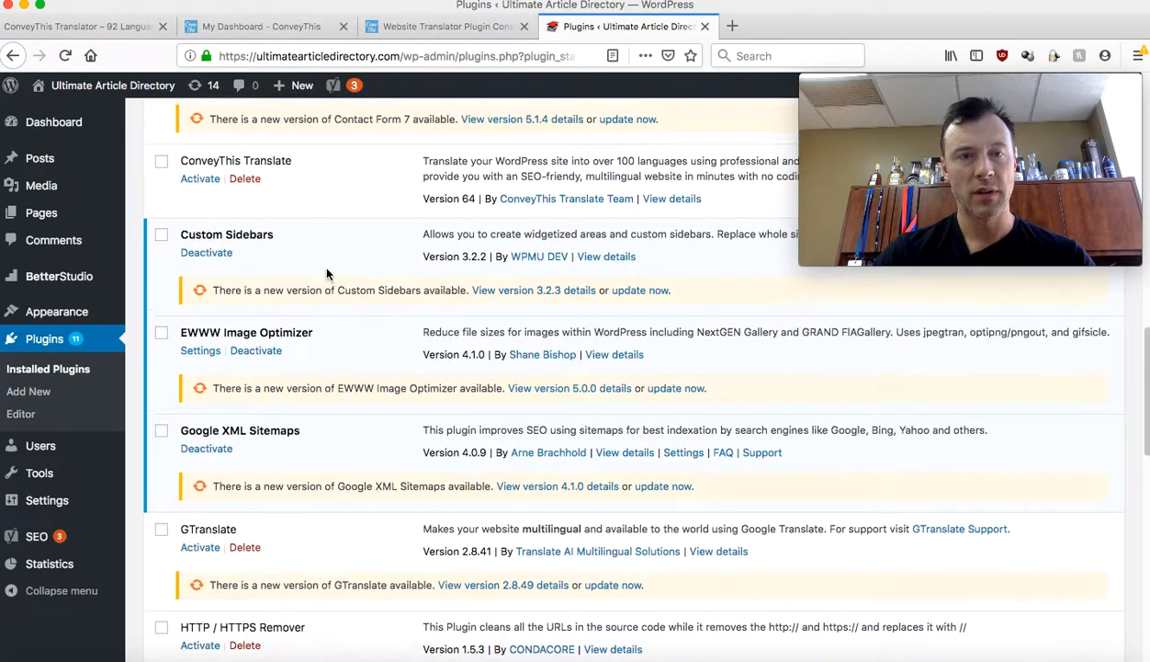
click(246, 179)
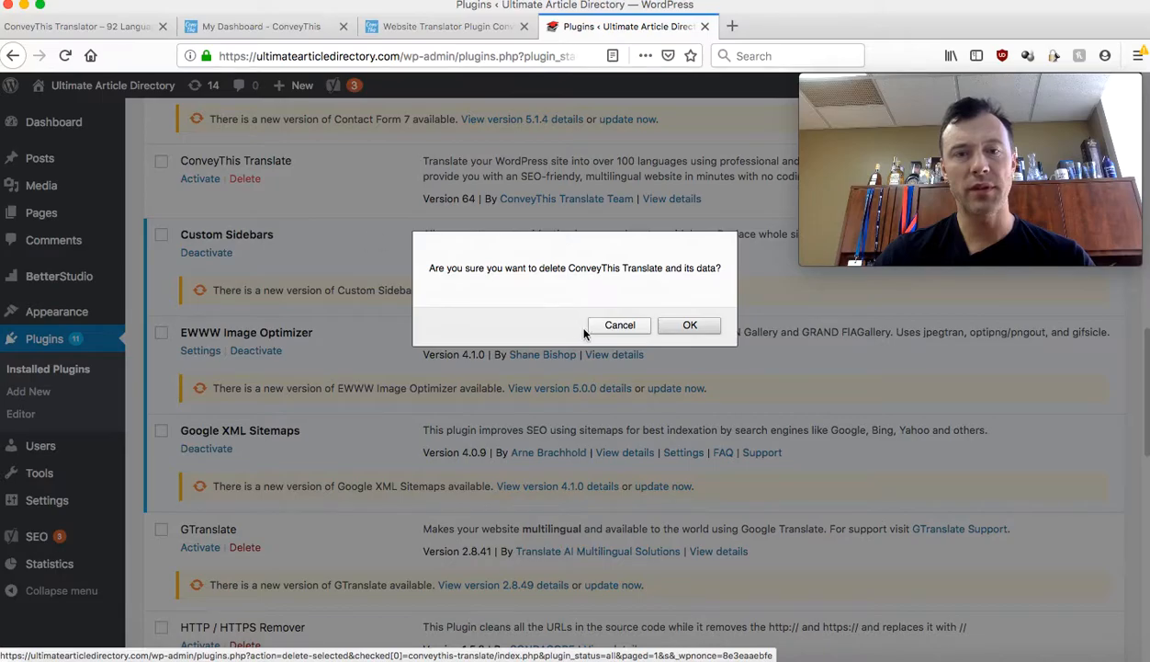
click(695, 328)
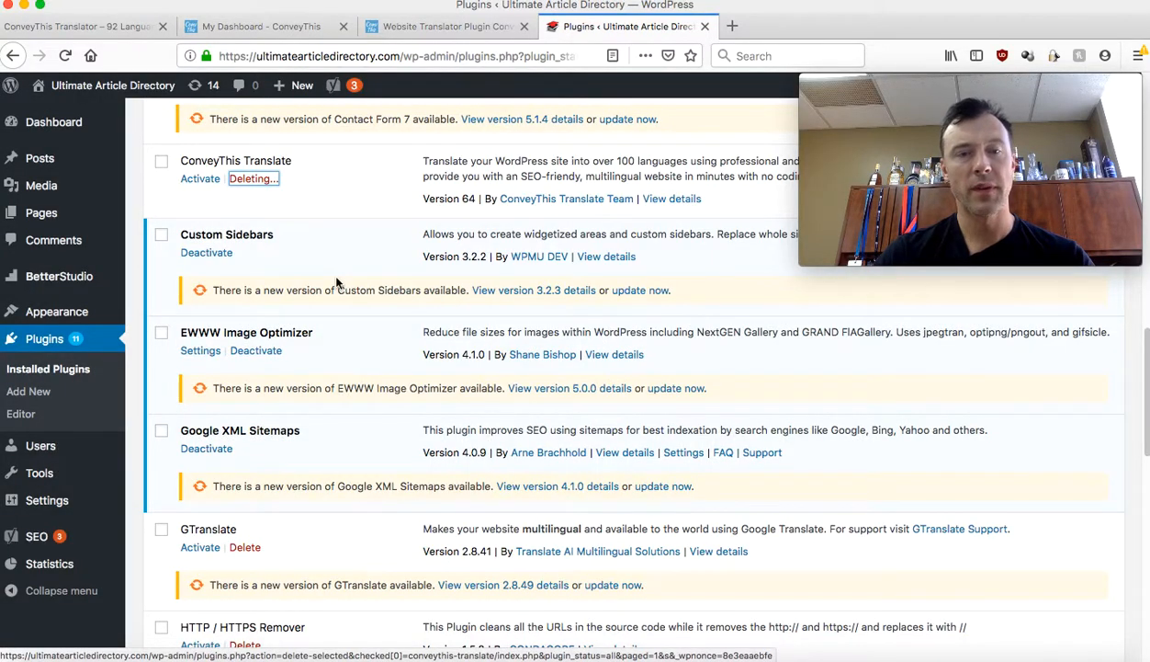
Visit the public Ultimate Article Directory site and check the homepage for the language switcher.
scroll(299, 280, up, 10)
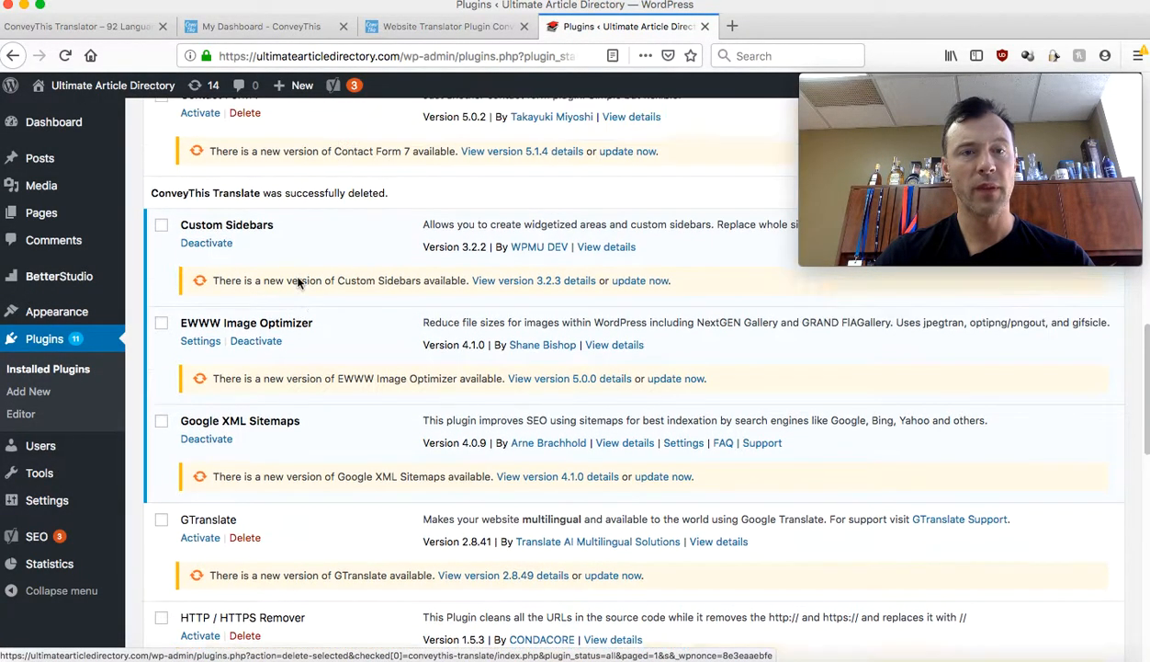
mouse_move(90, 89)
click(69, 113)
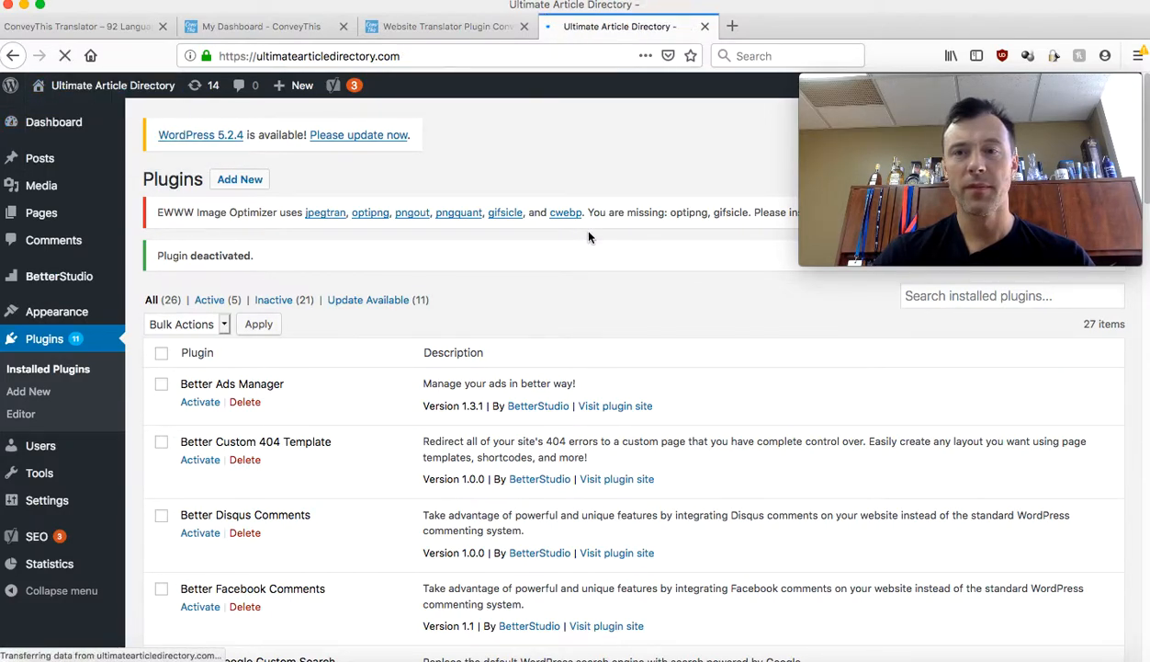
scroll(890, 524, down, 5)
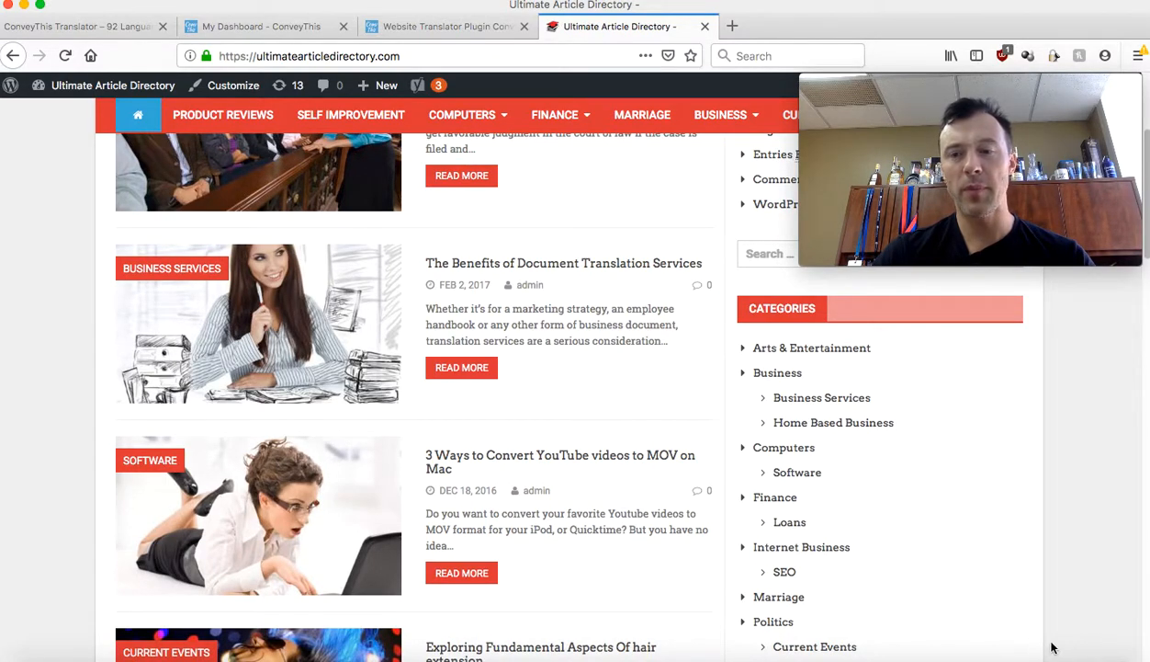
scroll(385, 275, up, 5)
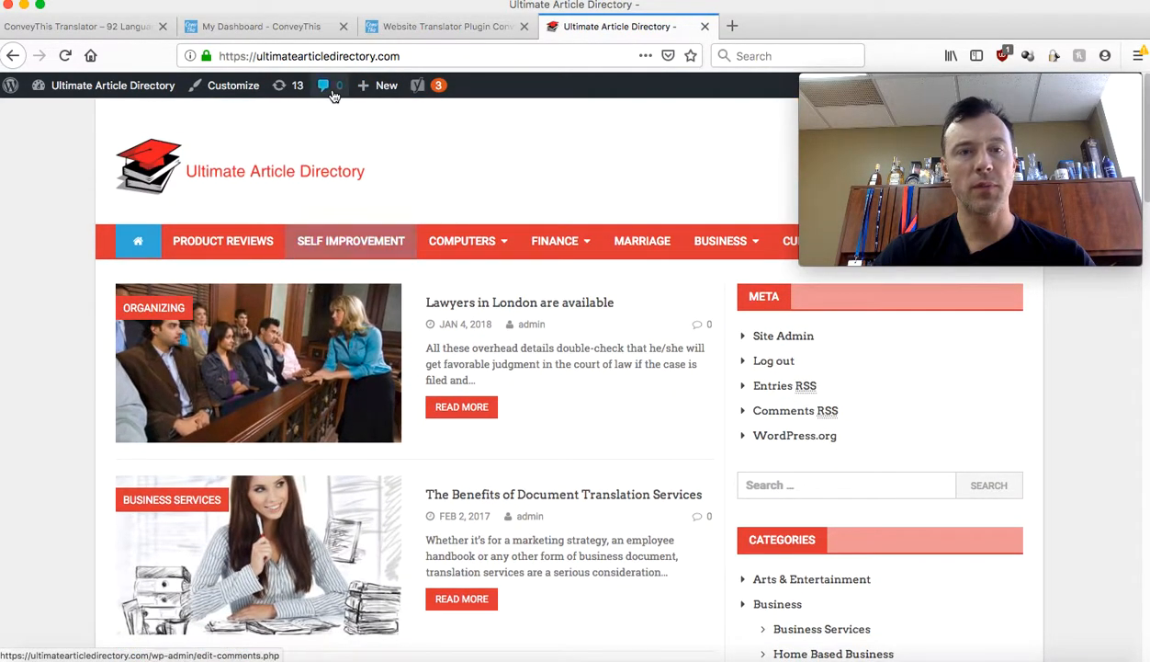
scroll(549, 359, down, 3)
scroll(565, 229, up, 3)
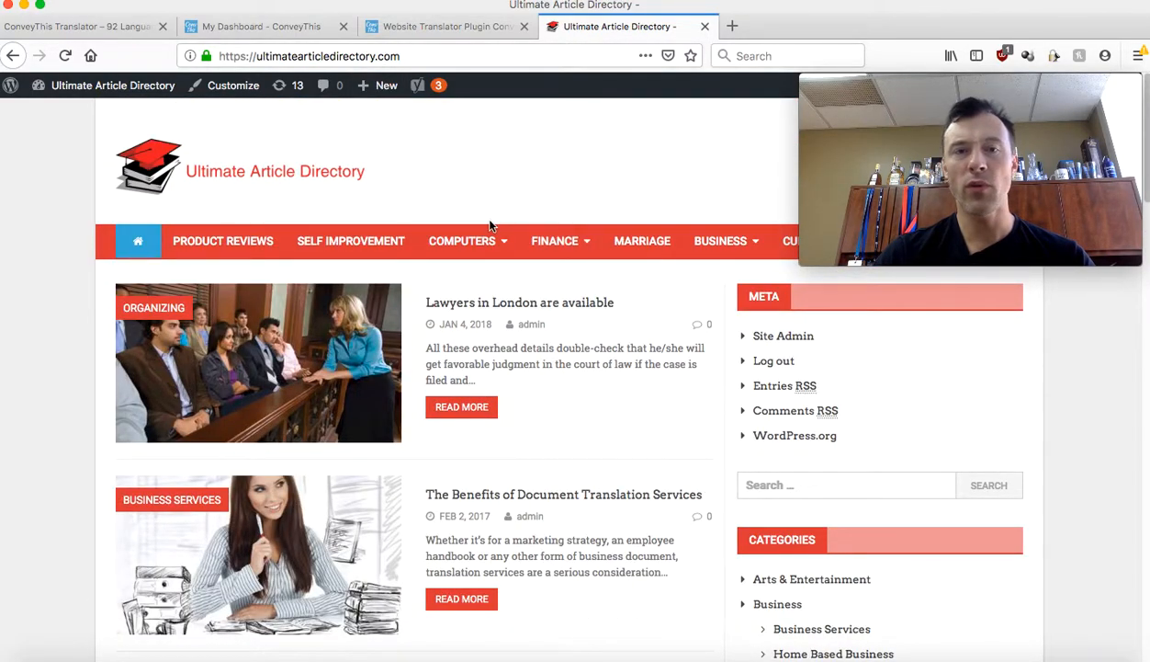
Return to the WordPress dashboard and open the page for adding new plugins.
mouse_move(92, 85)
click(62, 116)
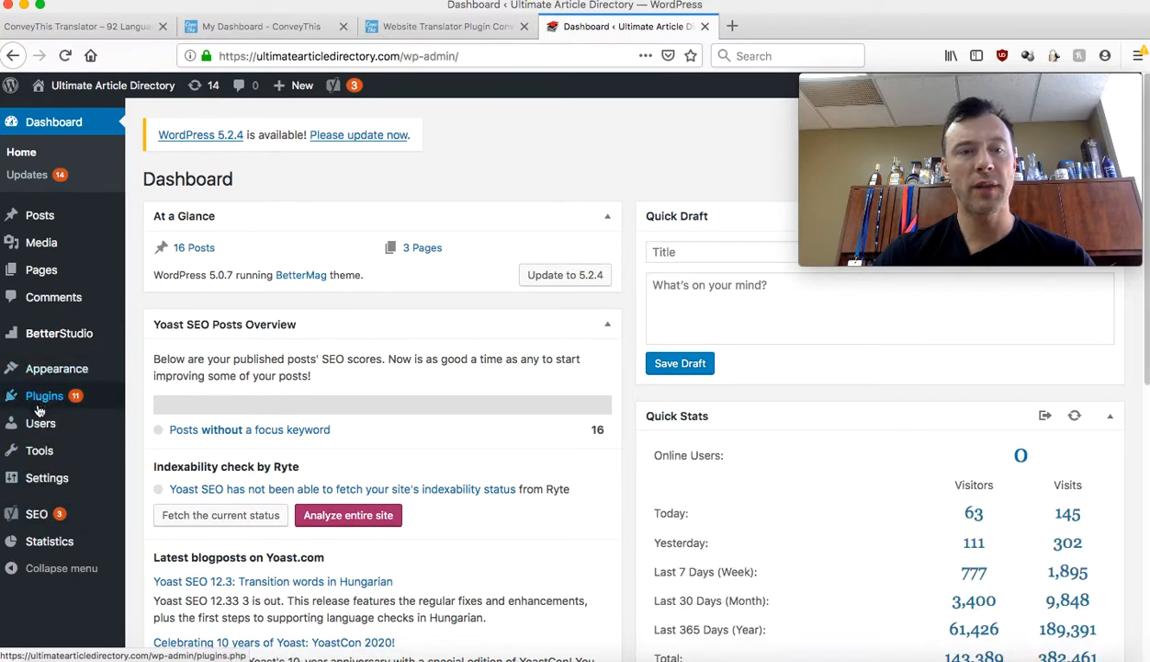
mouse_move(39, 400)
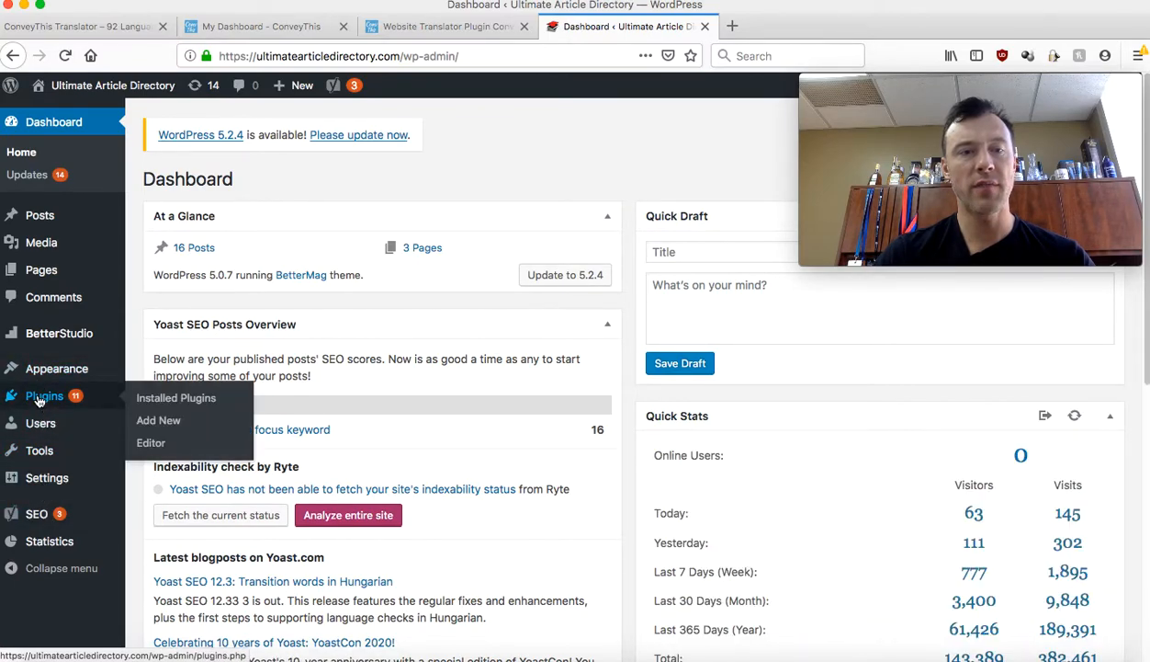
click(166, 424)
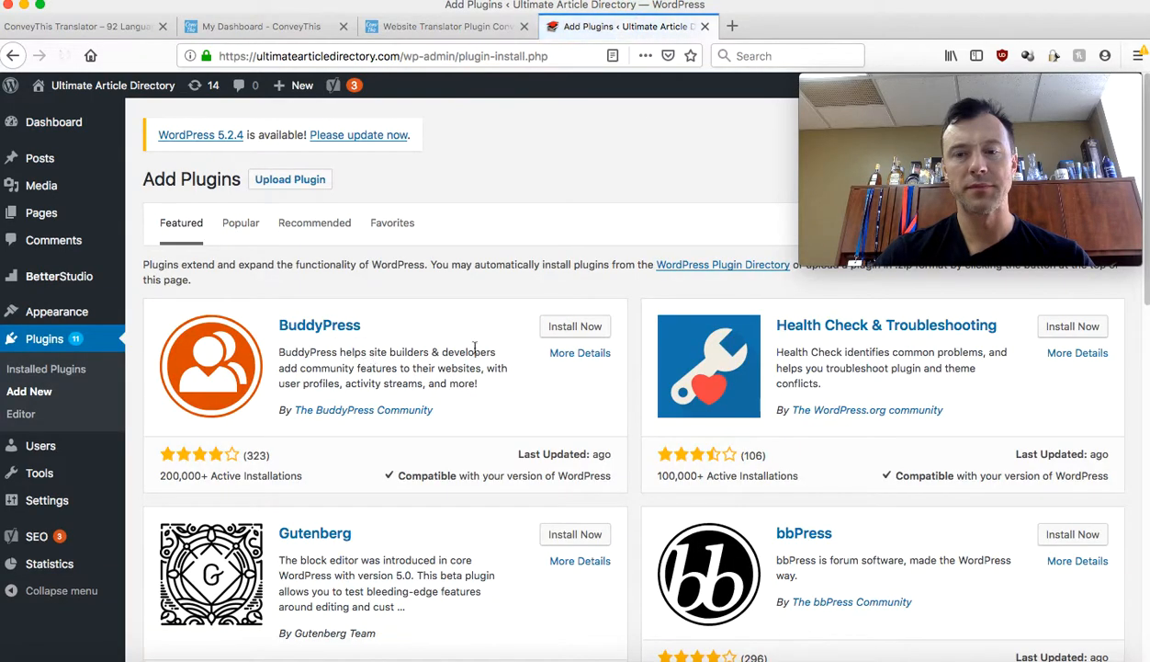
mouse_move(864, 81)
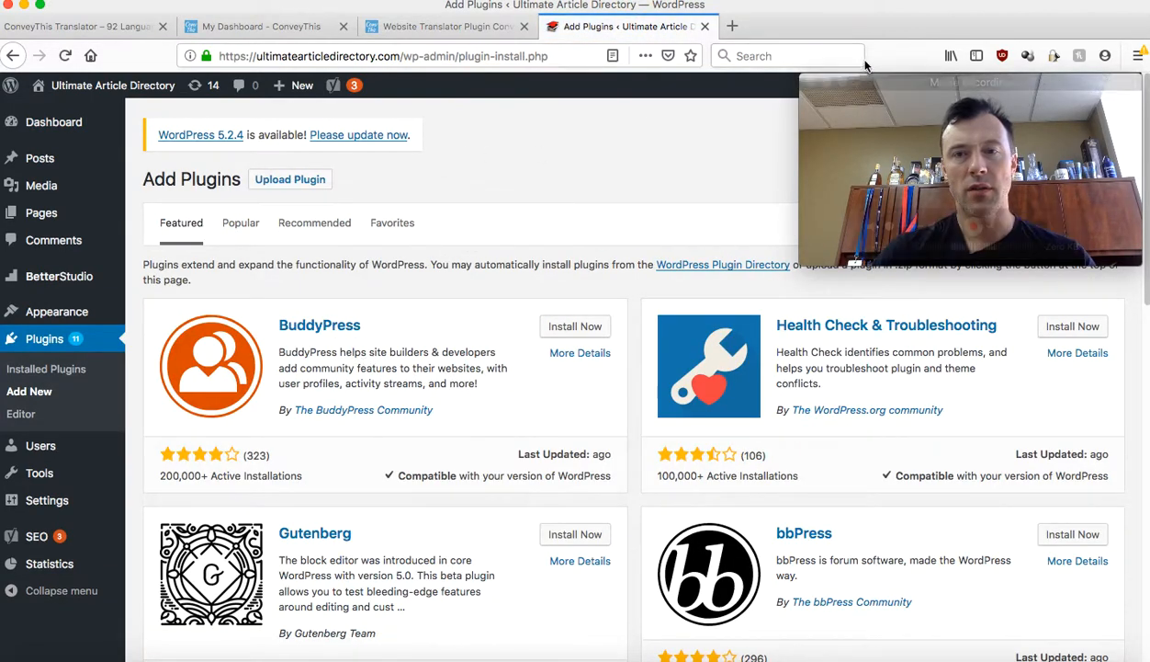
Search the plugin directory for "conveythis".
drag(863, 82, 864, 7)
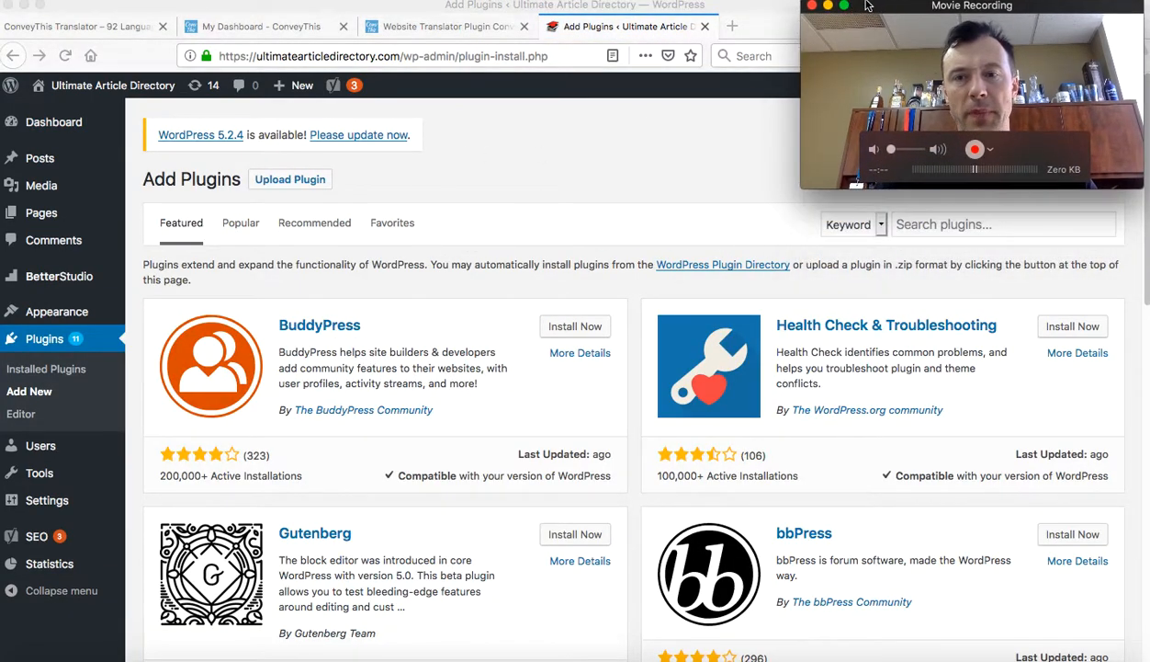
click(922, 231)
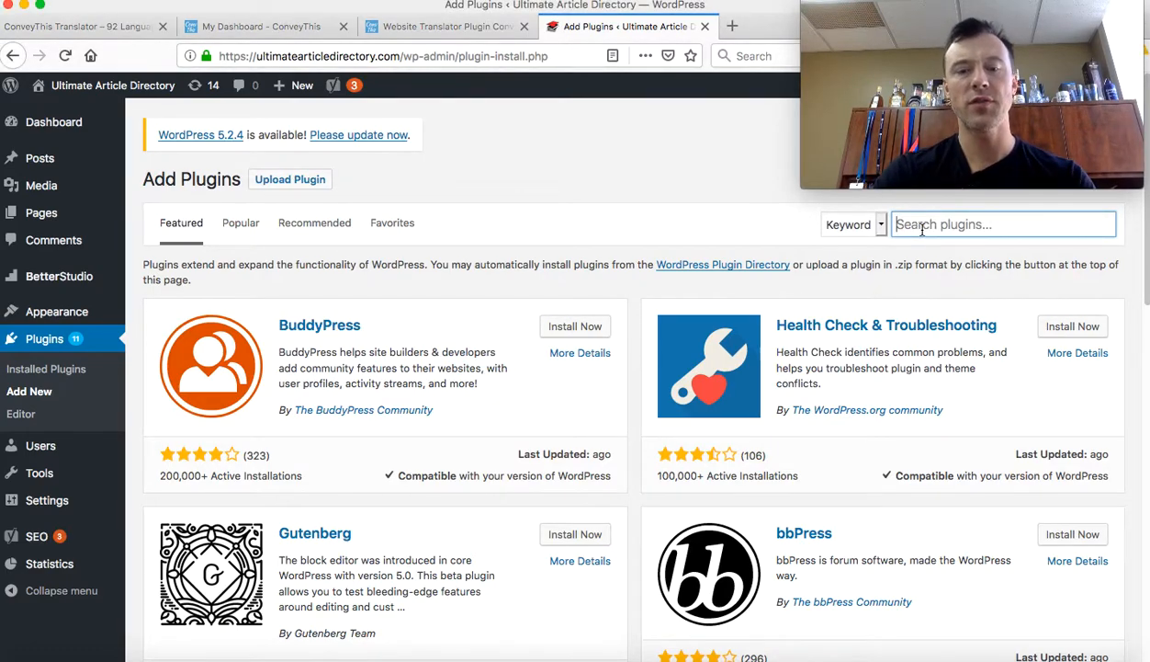
text(t)
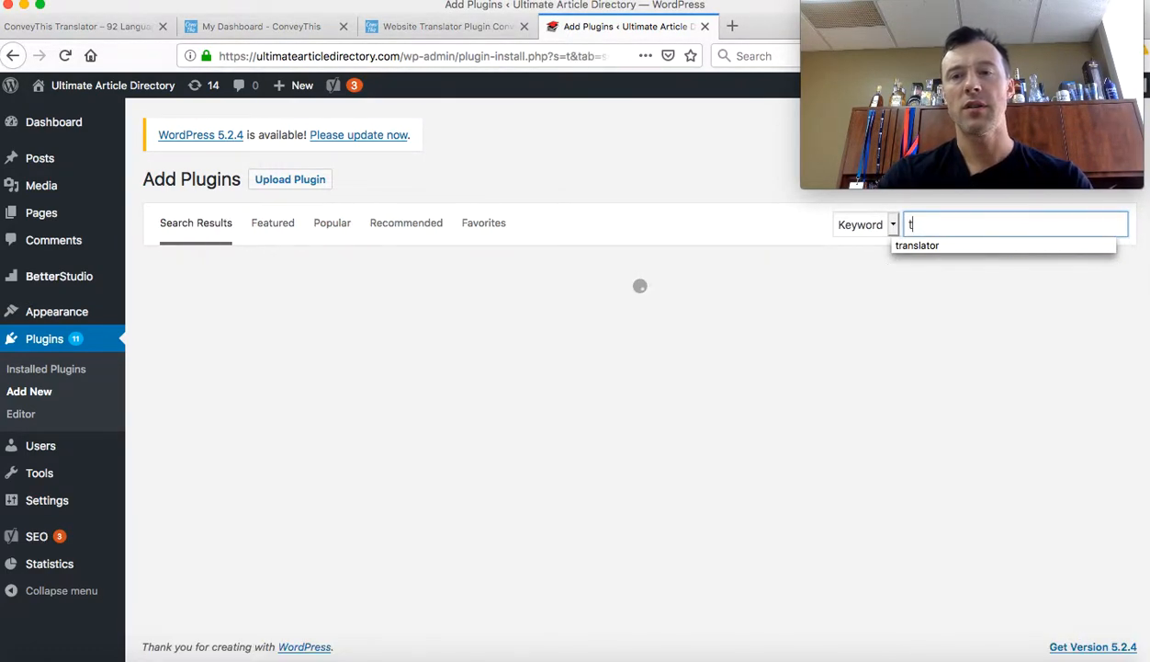
key(BackSpace)
text(conveythis)
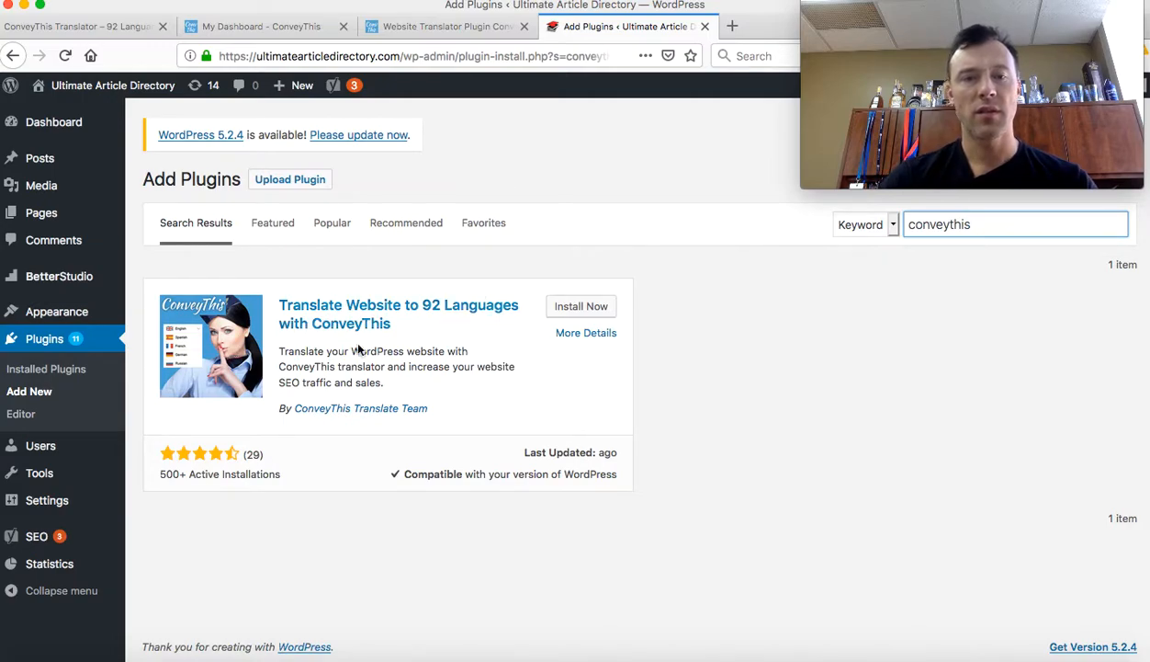
Install and activate the Translate Website to 92 Languages with ConveyThis plugin.
click(568, 308)
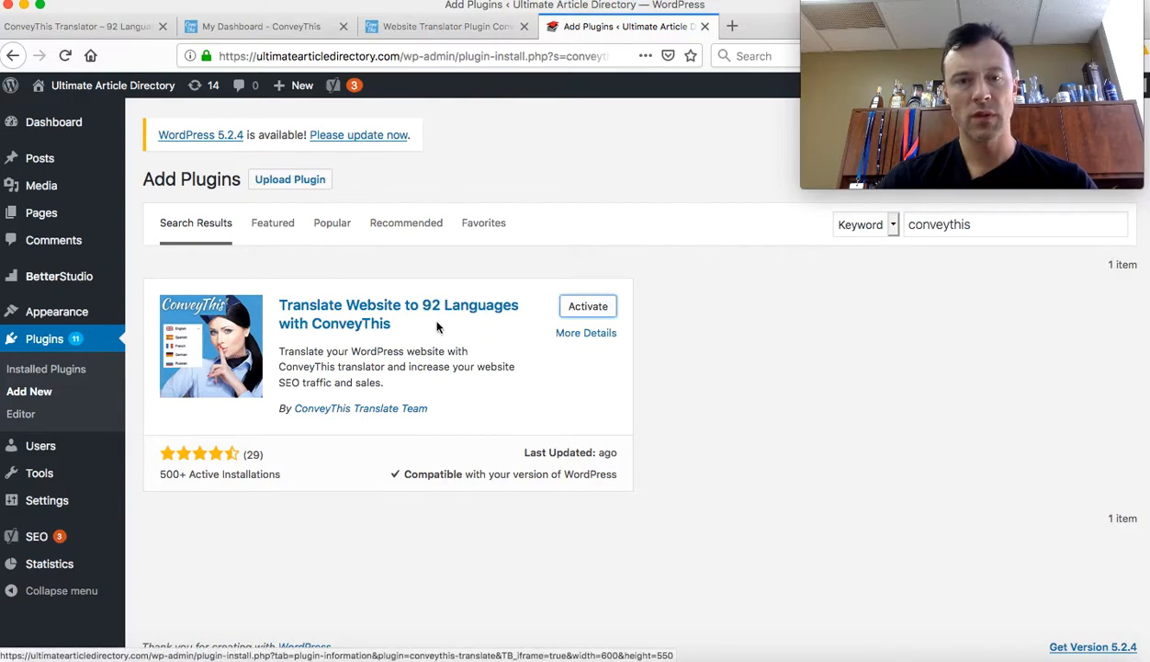
click(589, 308)
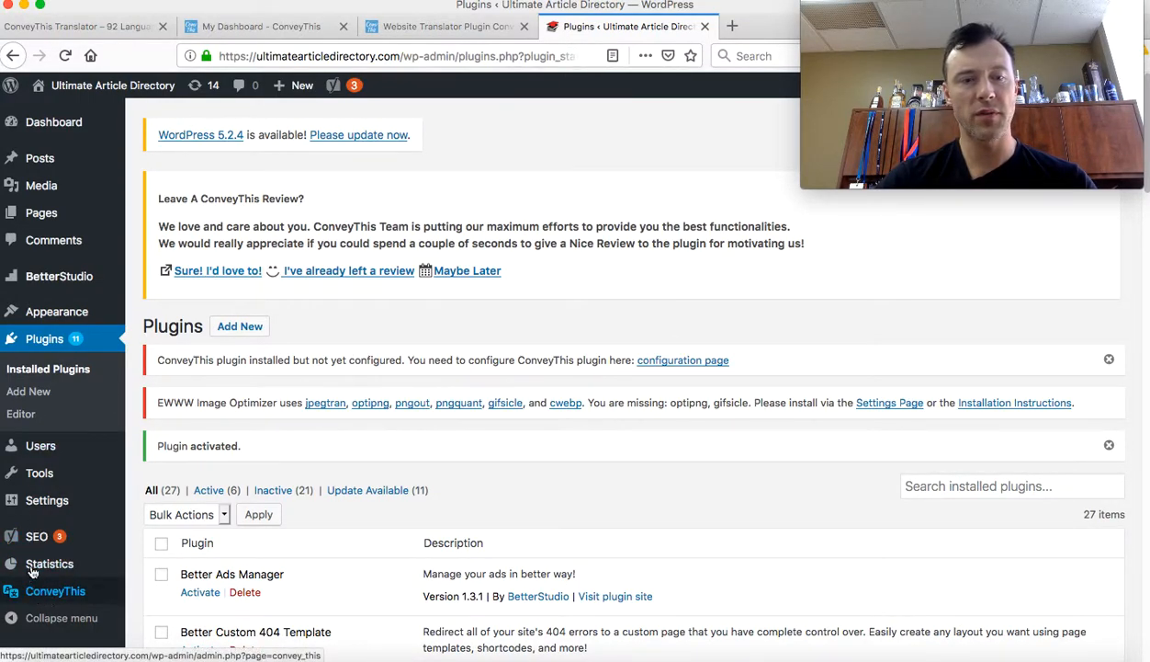
Open the settings of ConveyThis Translate from the list of installed plugins.
click(43, 370)
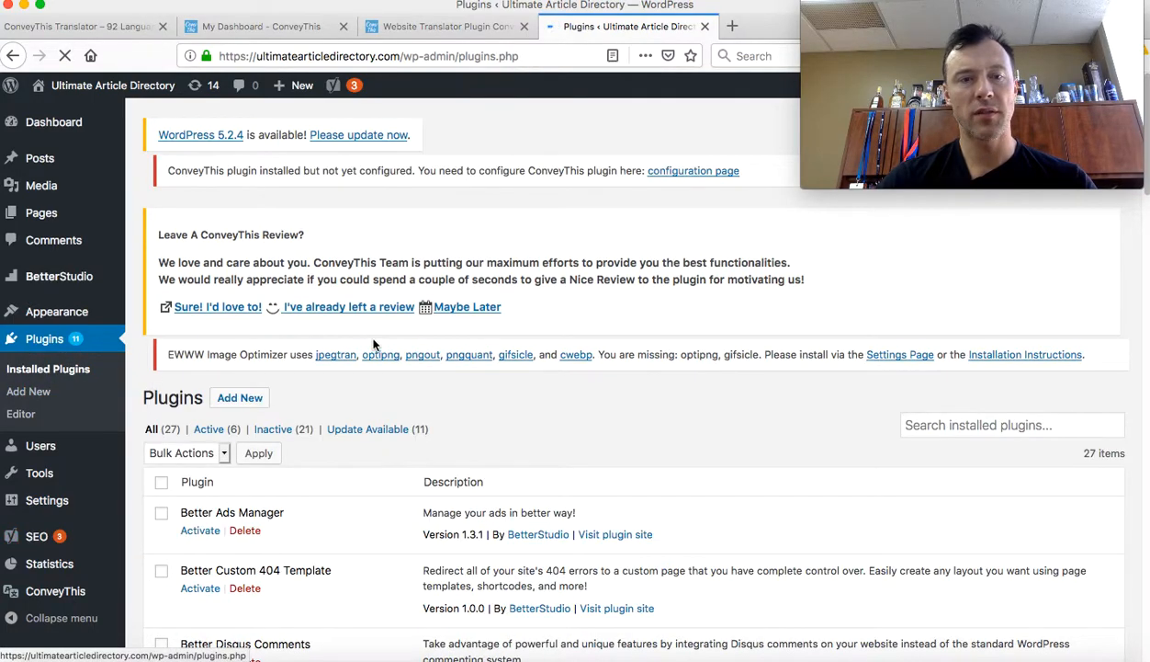
scroll(499, 284, down, 3)
scroll(499, 284, down, 15)
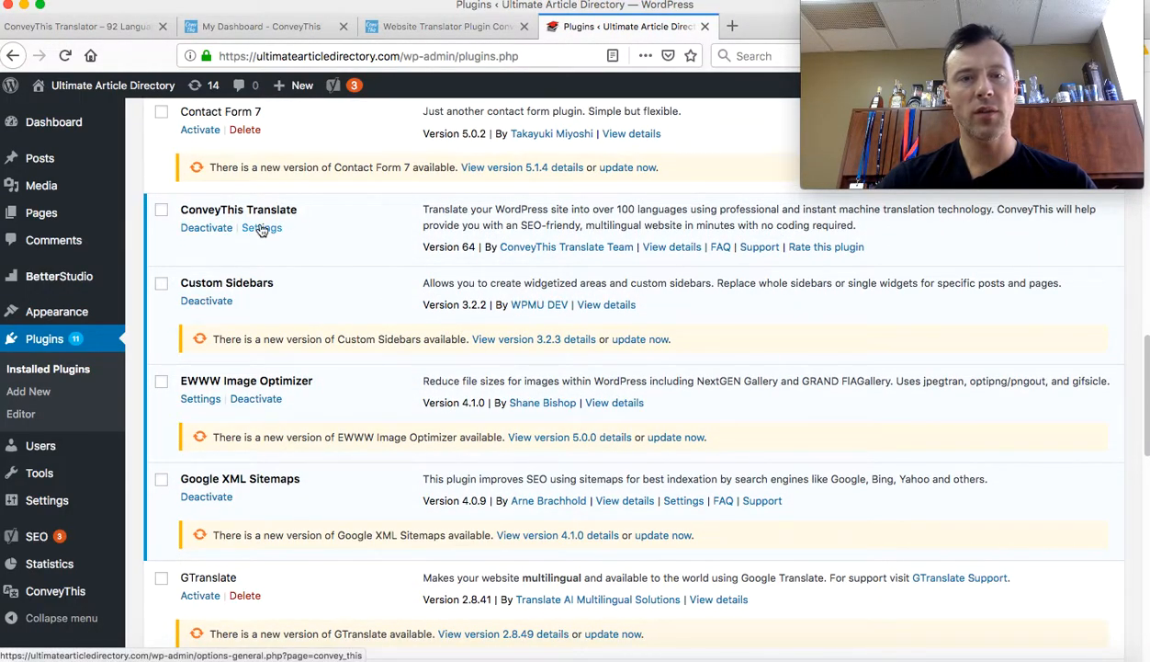
click(262, 230)
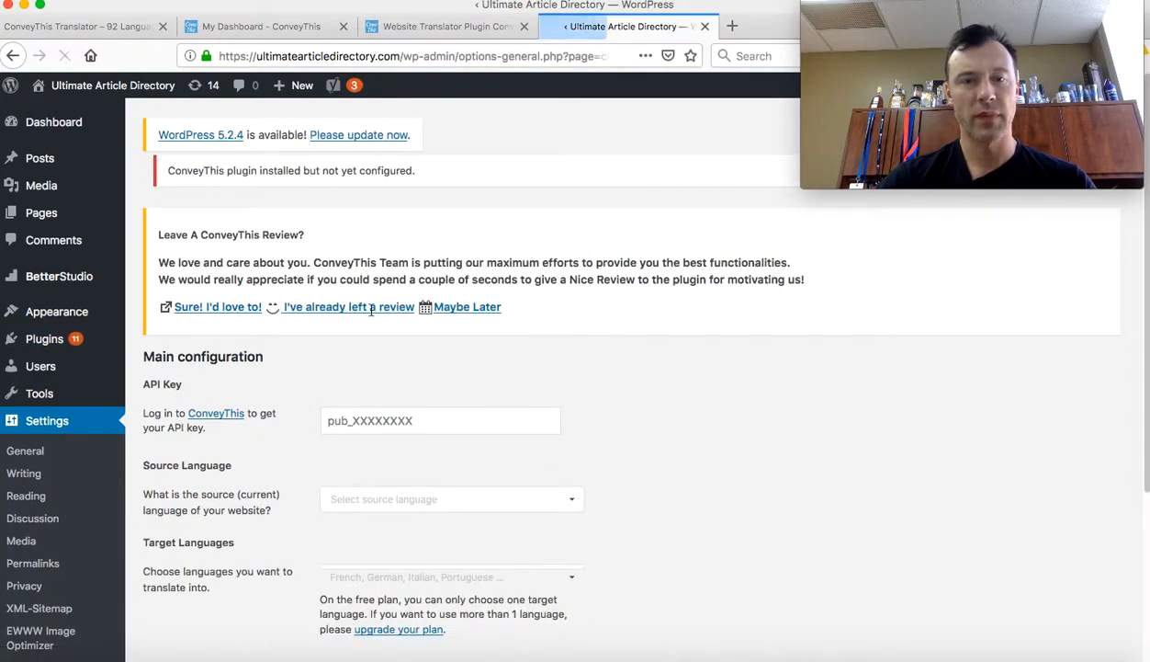
scroll(269, 291, down, 5)
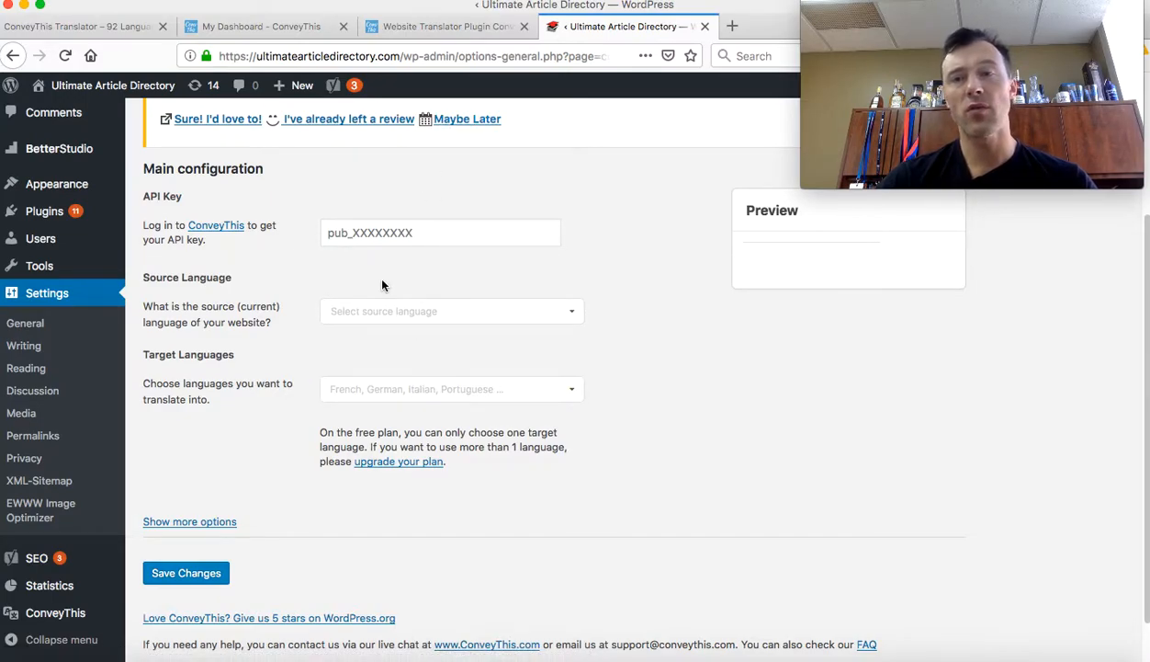
Copy the API key from the ConveyThis dashboard and paste it into the API Key field of the plugin's main configuration.
click(275, 26)
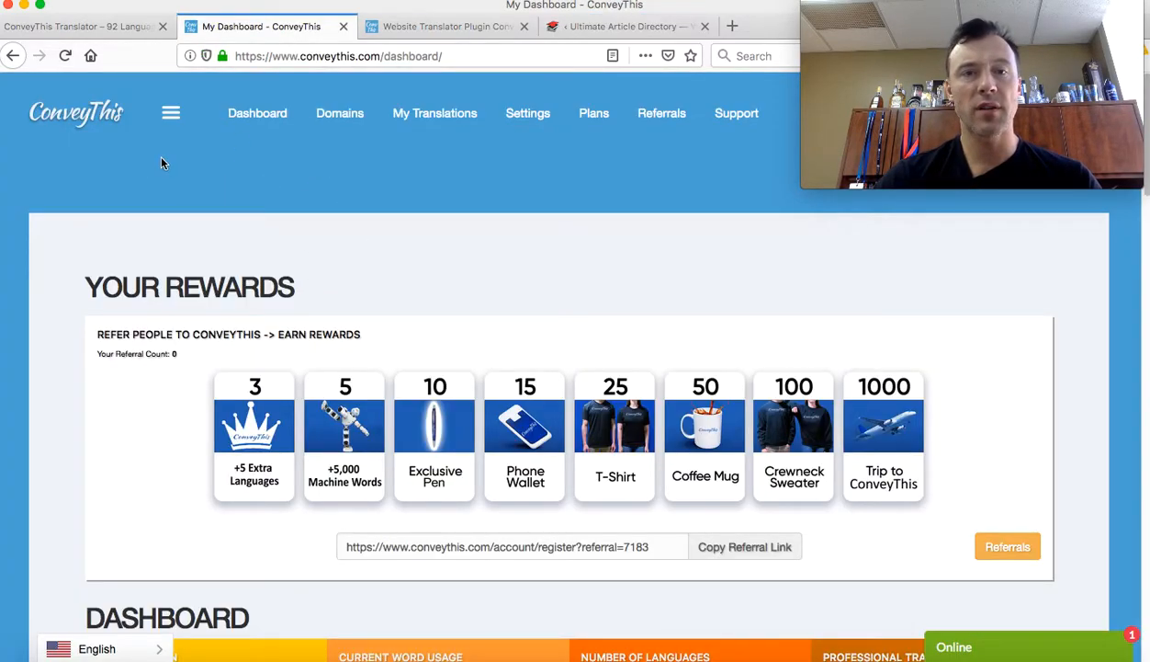
scroll(384, 218, down, 5)
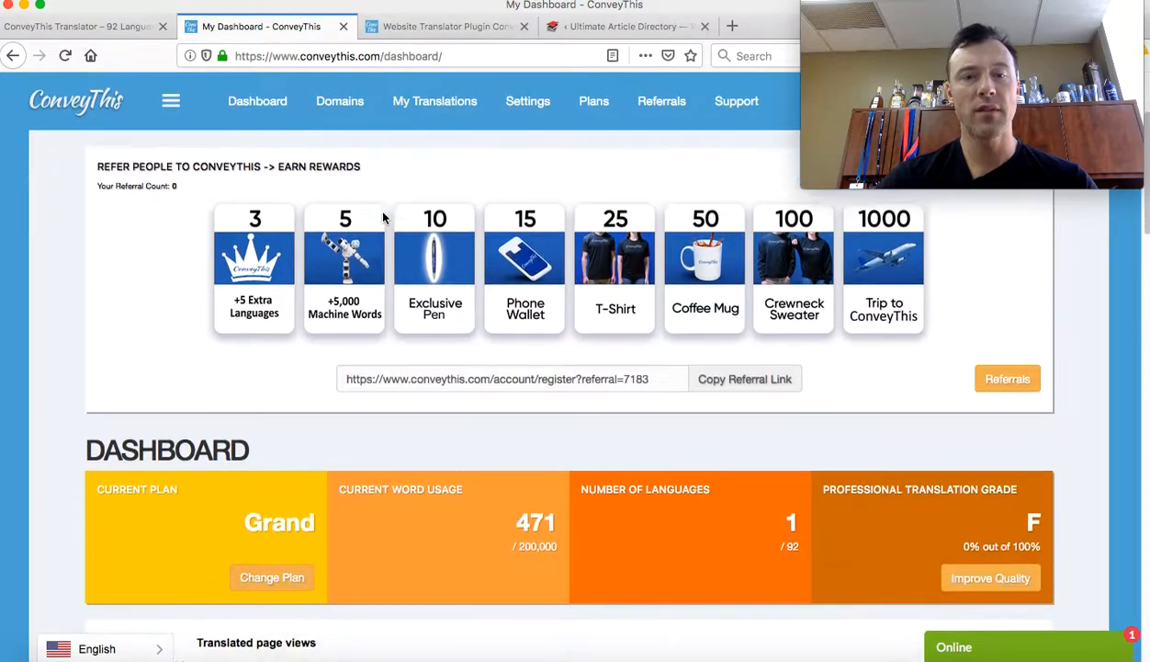
scroll(404, 551, down, 4)
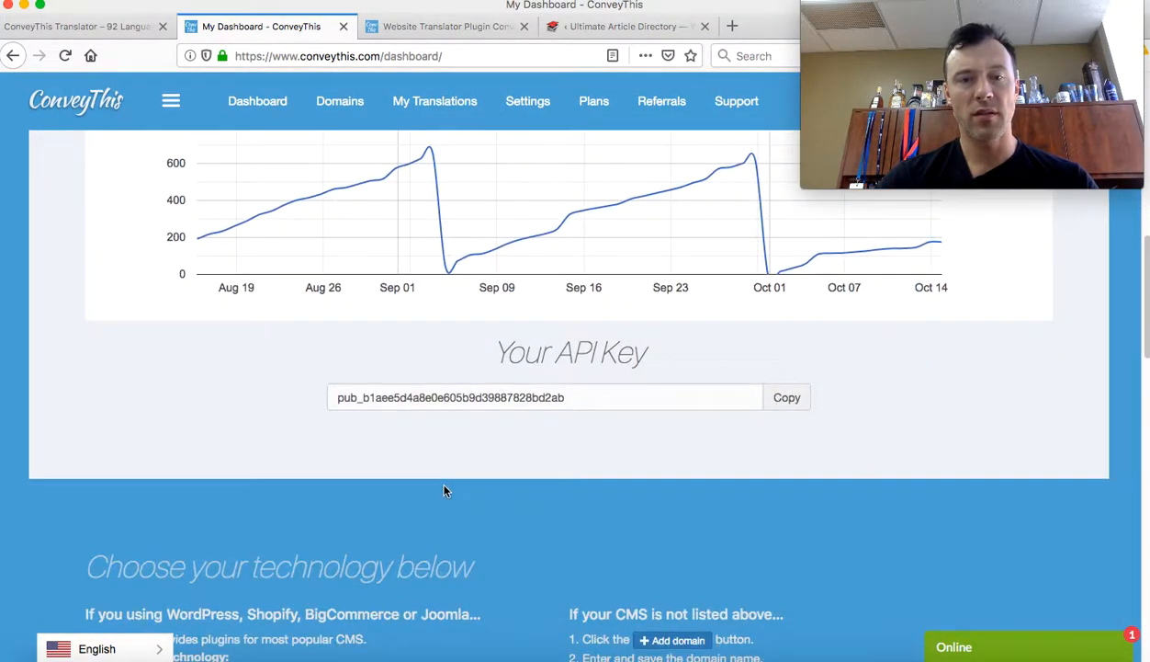
click(471, 405)
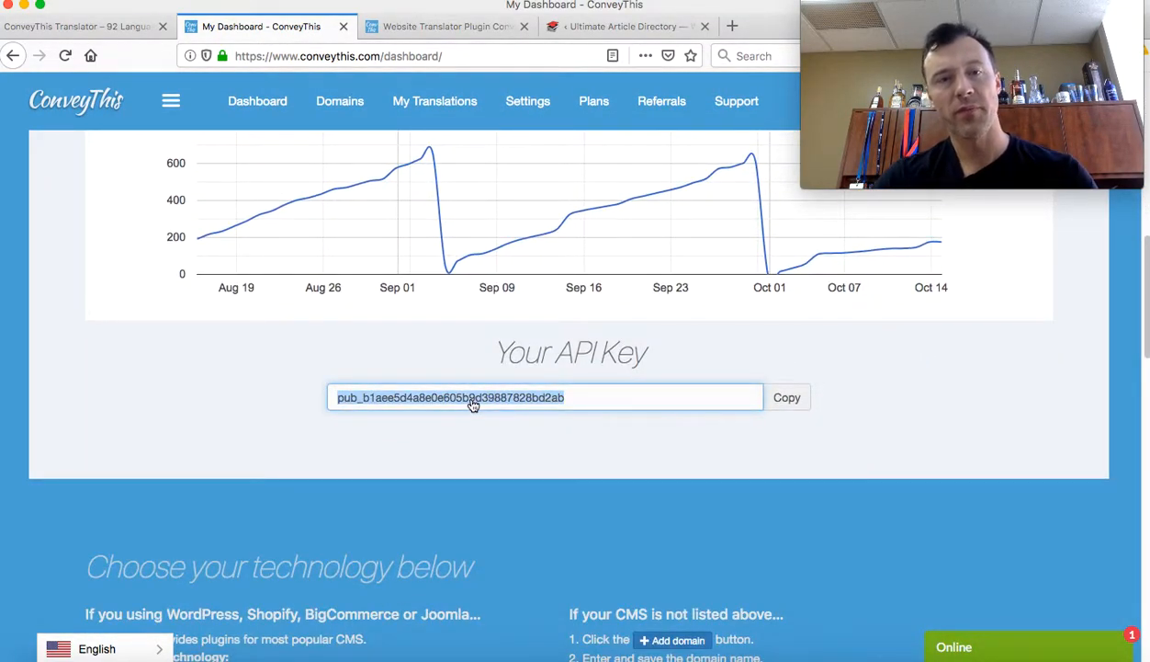
click(579, 35)
click(415, 235)
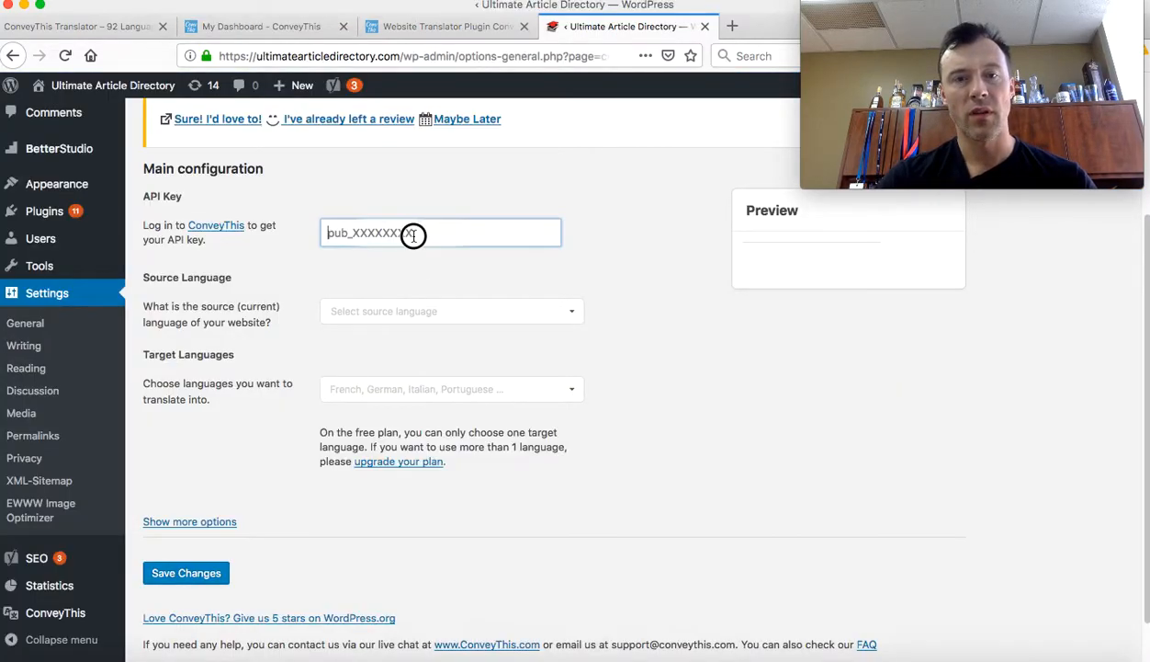
key(super+v)
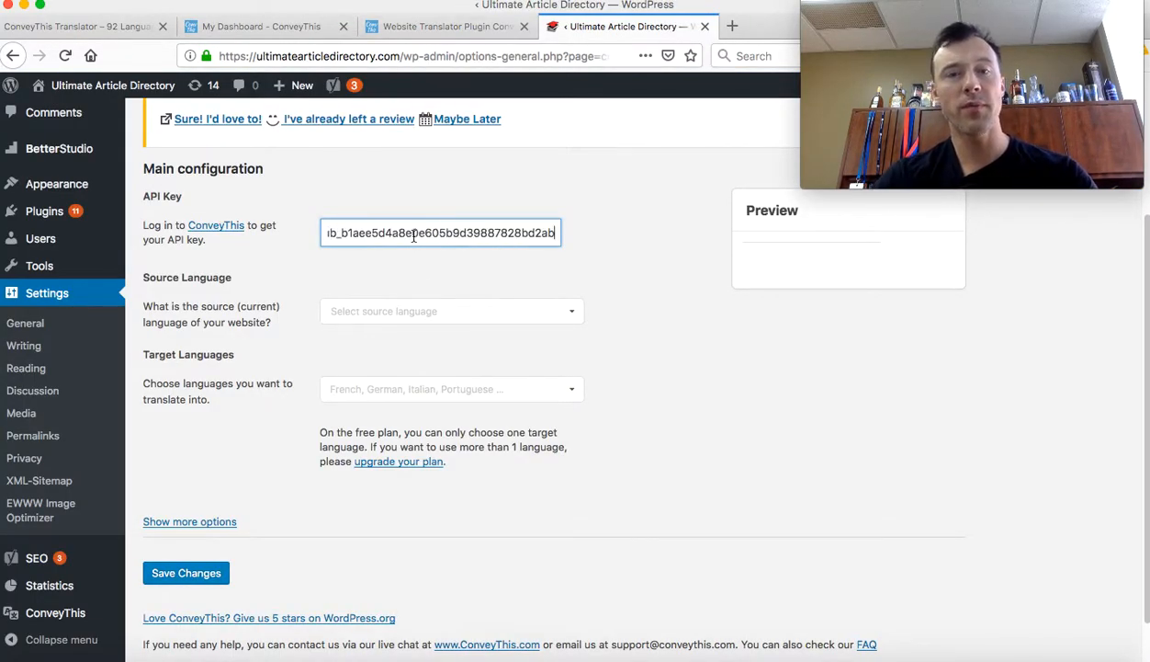
Set the website's source language to English.
click(350, 312)
text(English)
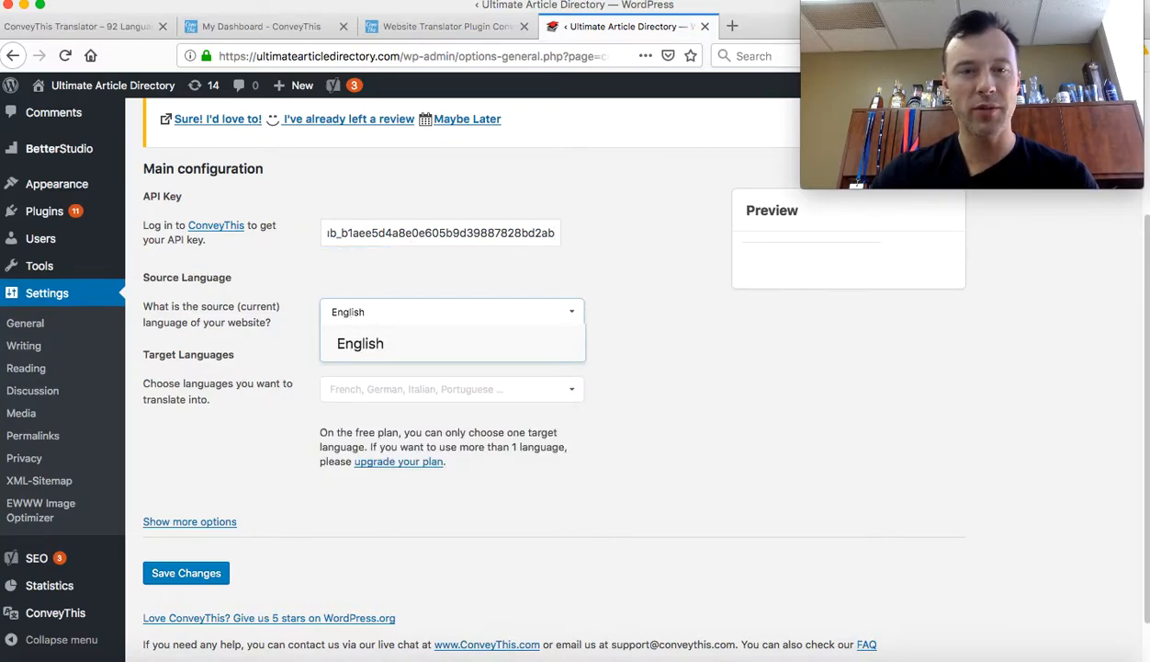
click(367, 345)
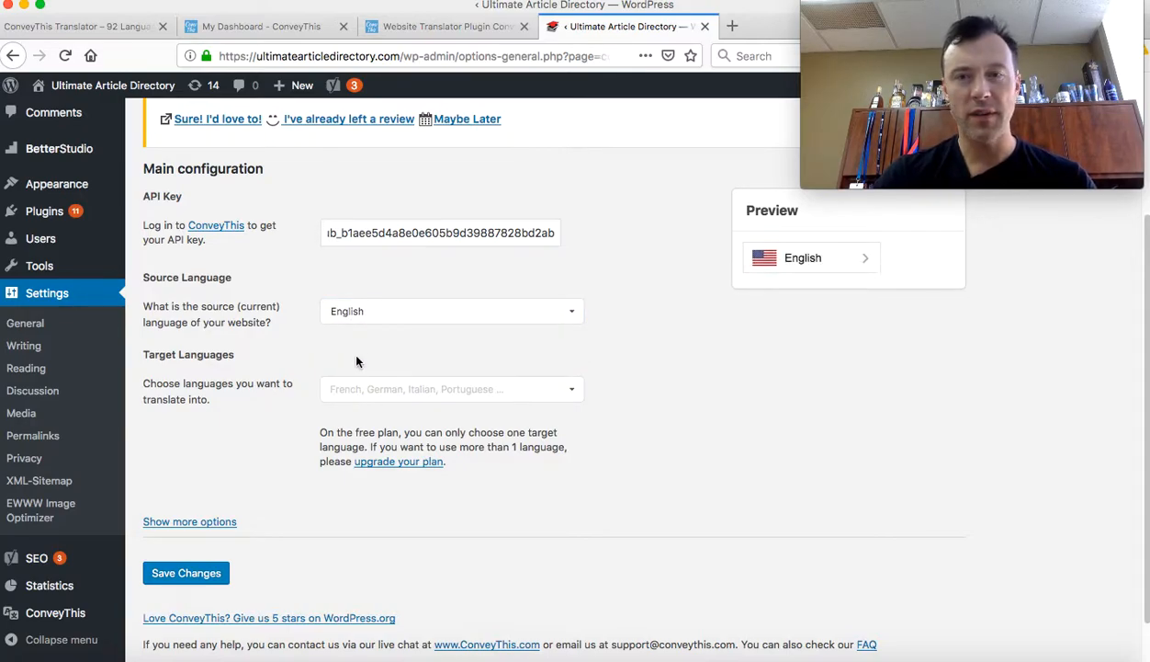
Add Russian, French, German and Chinese as target languages for the translation.
click(362, 396)
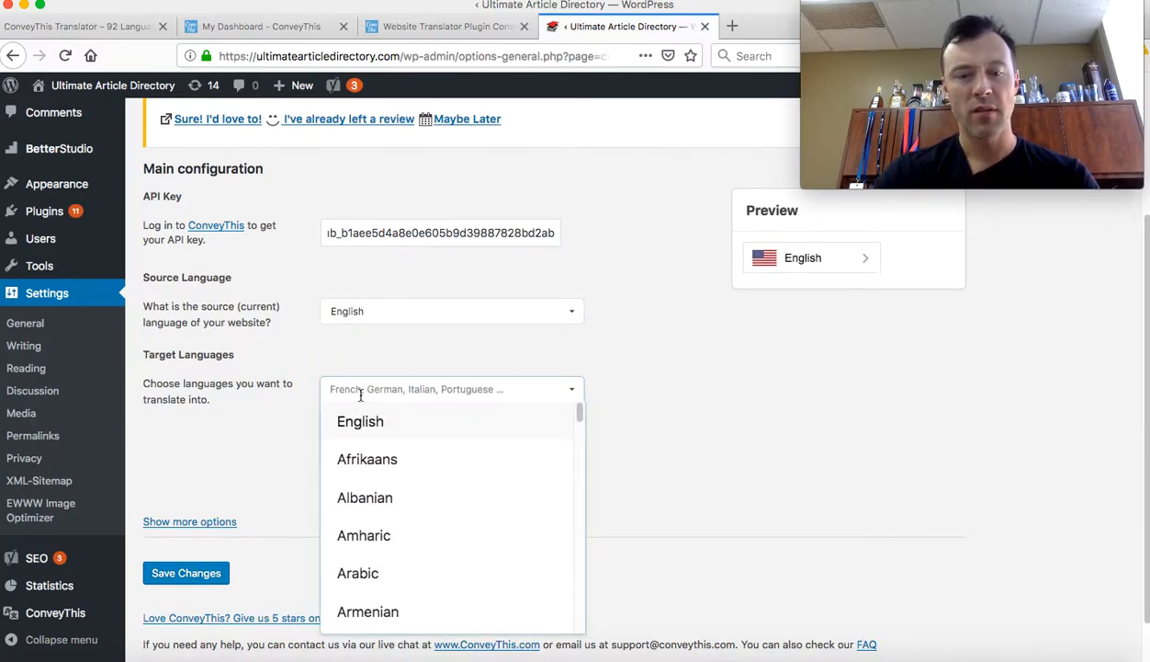
text(Rus)
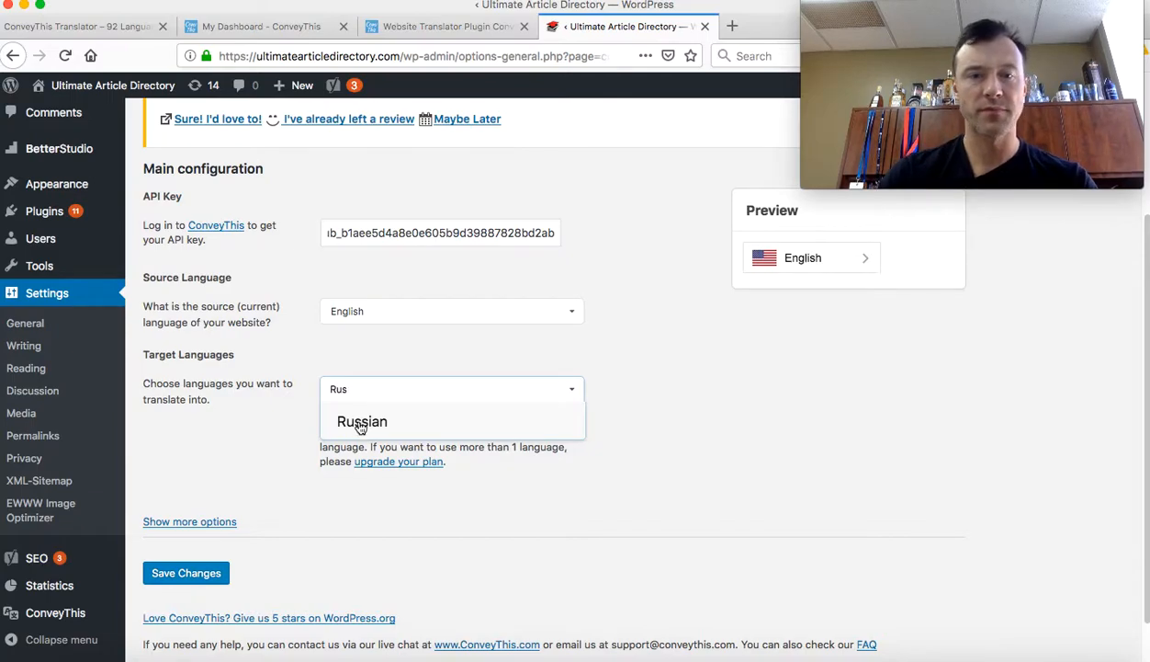
click(361, 422)
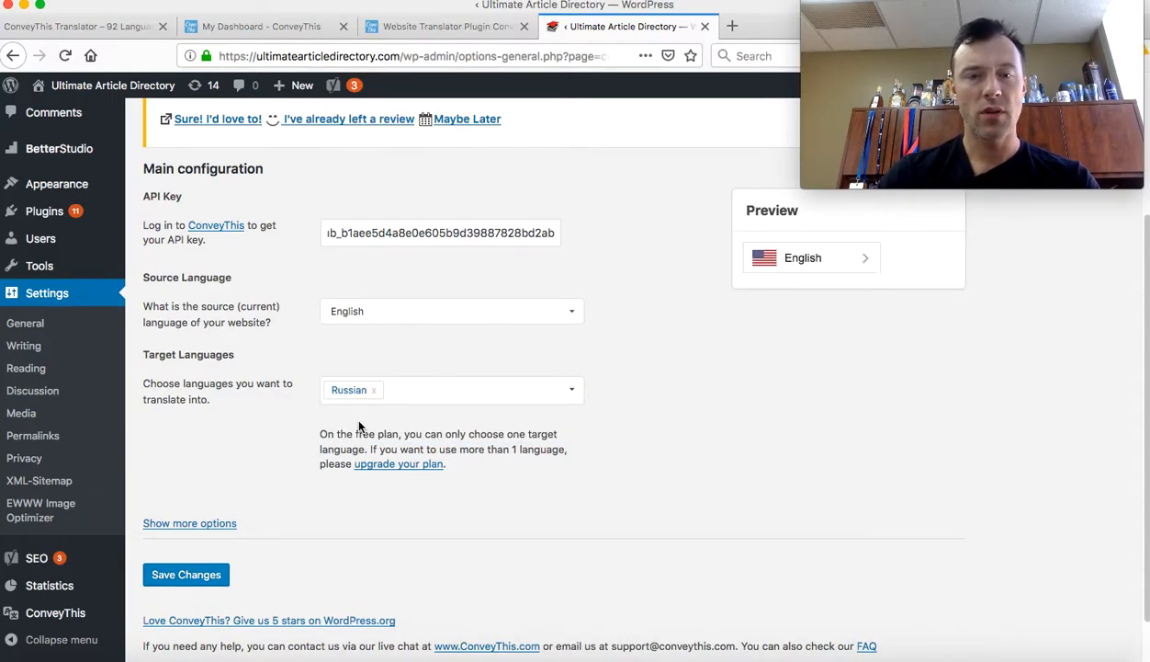
text(Frenc)
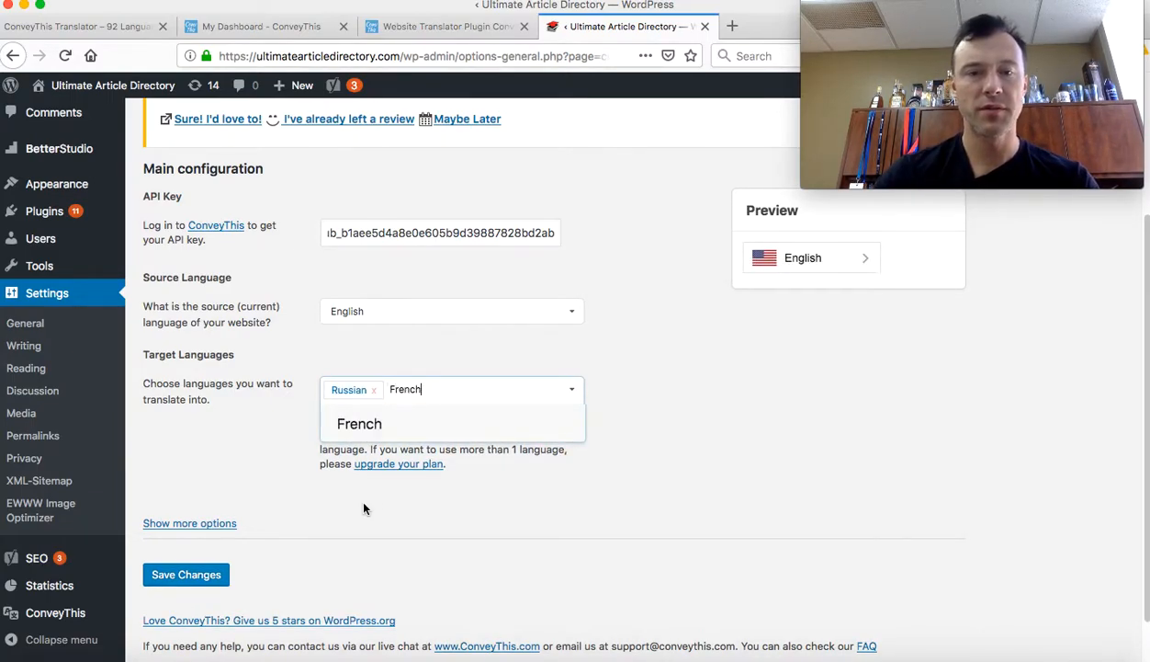
text(h)
click(369, 423)
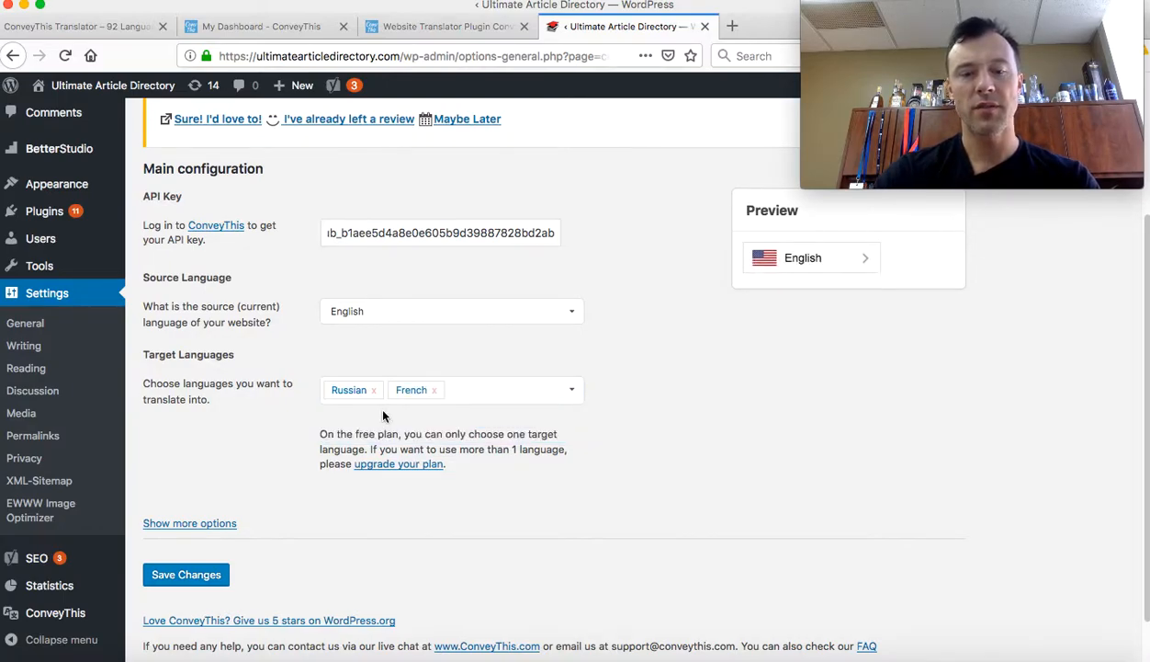
text(German)
click(355, 424)
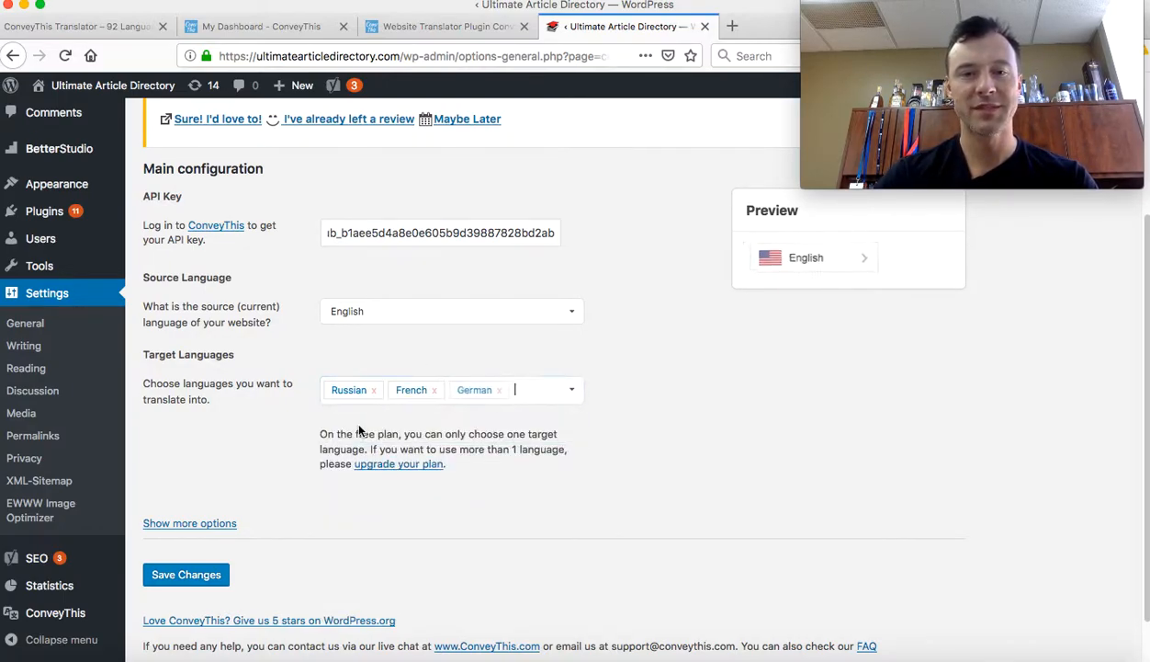
text(Chin)
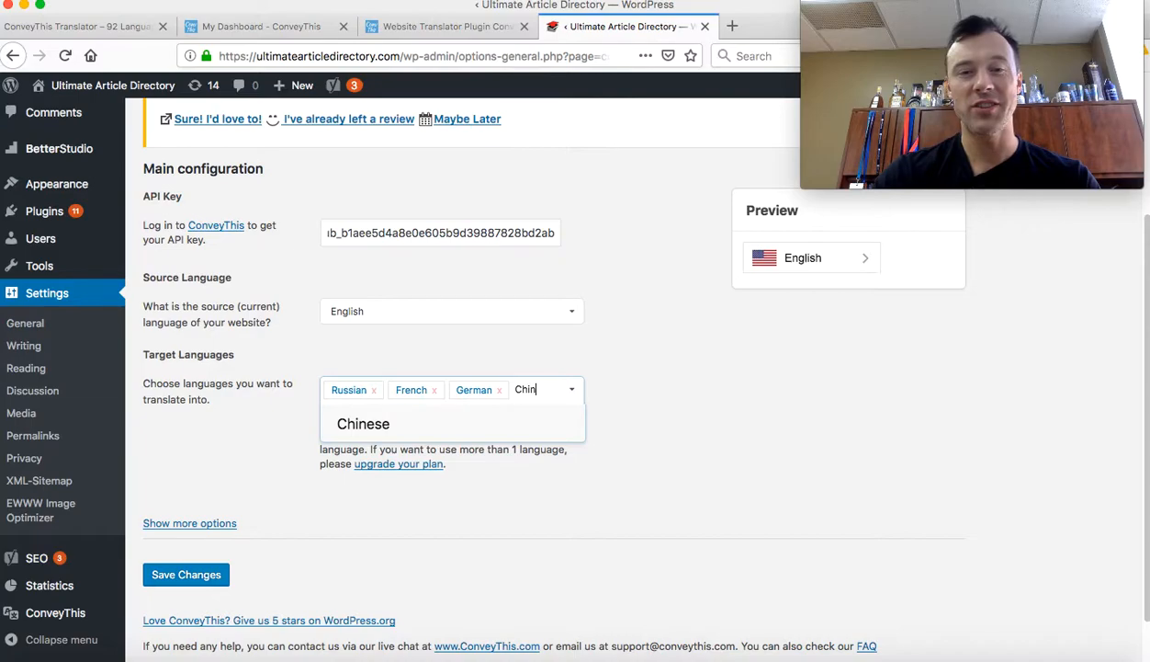
click(366, 425)
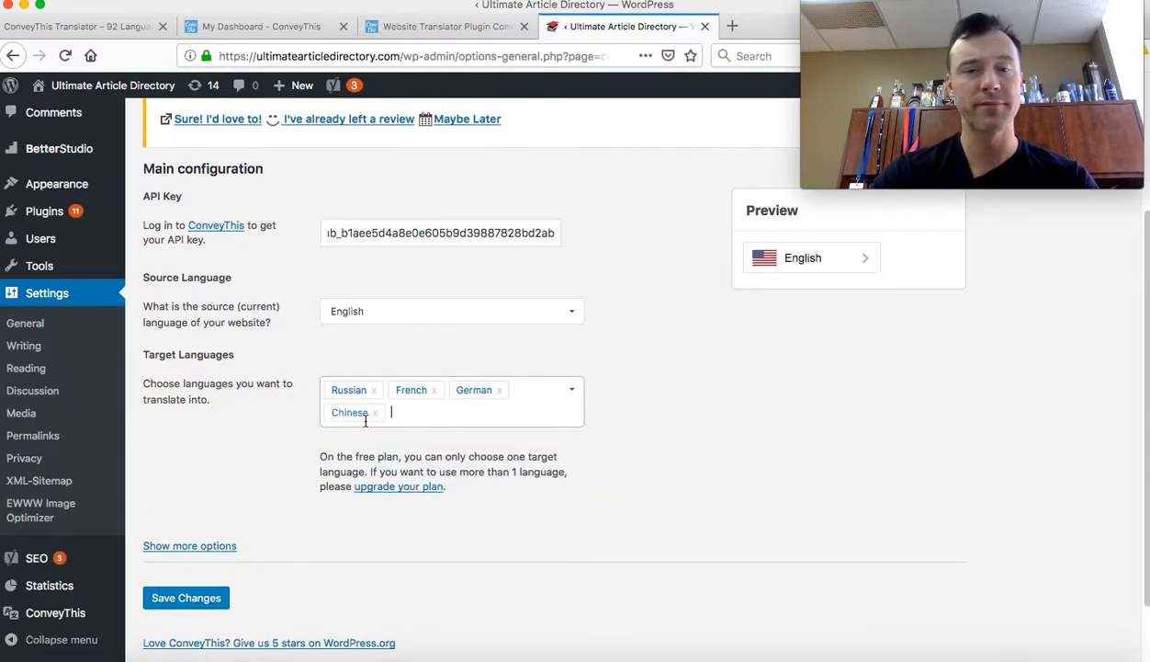
Add Japanese, Arabic and Italian to the target languages and save the plugin settings.
text(Japane)
click(355, 446)
text(Arabic)
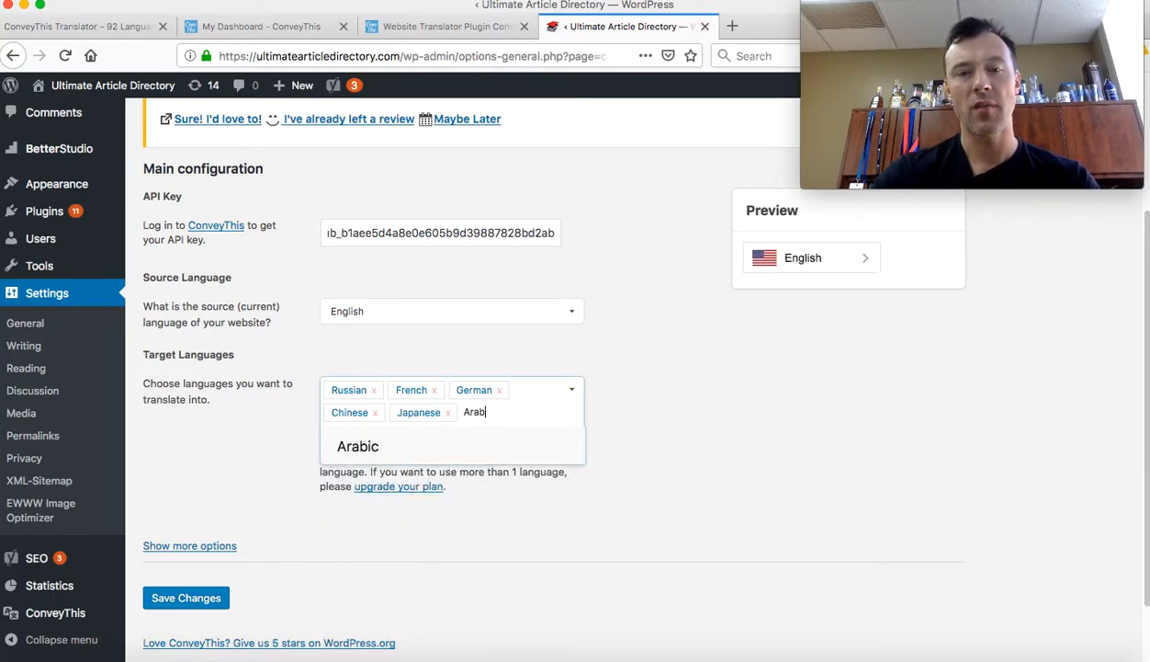
click(337, 449)
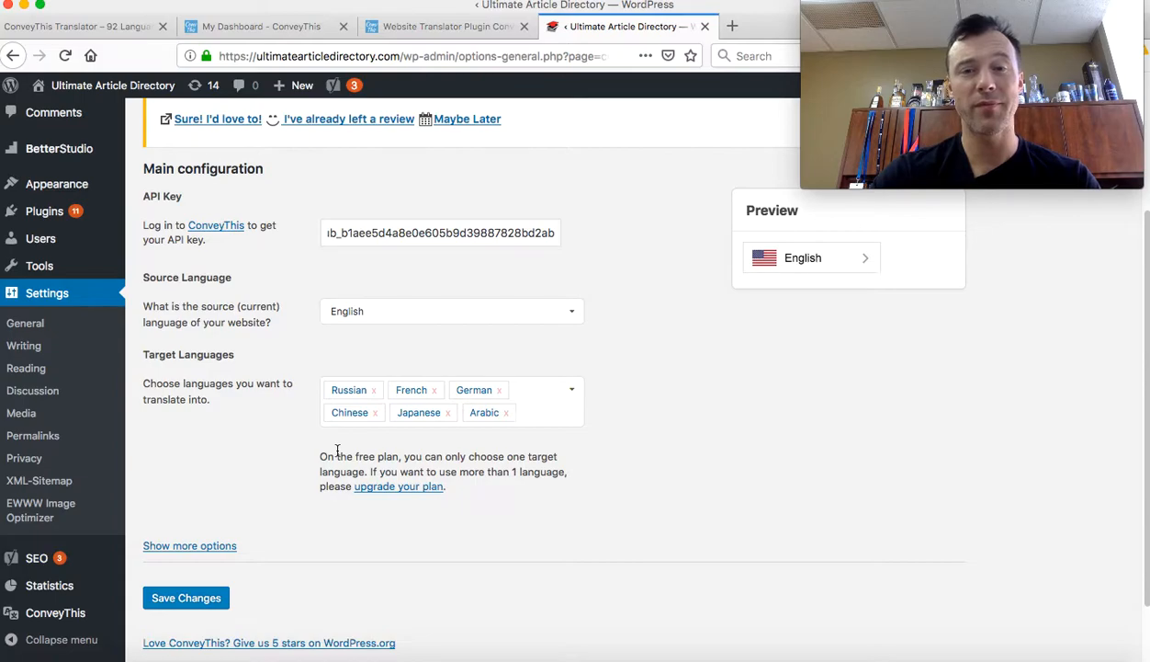
text(Italia)
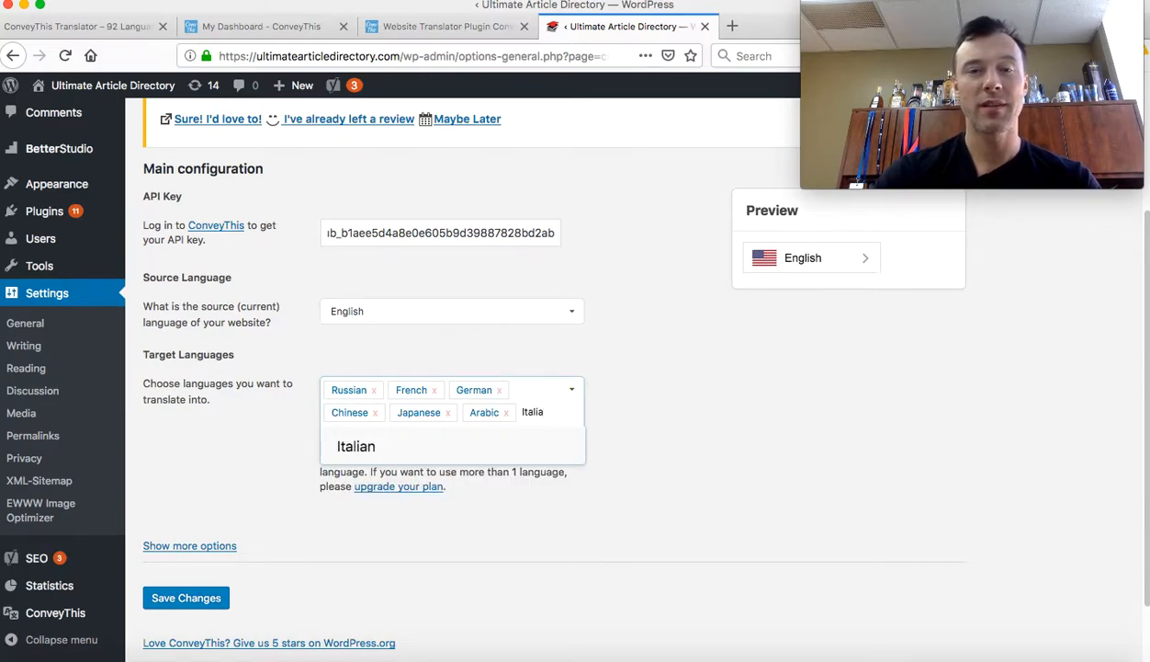
click(340, 450)
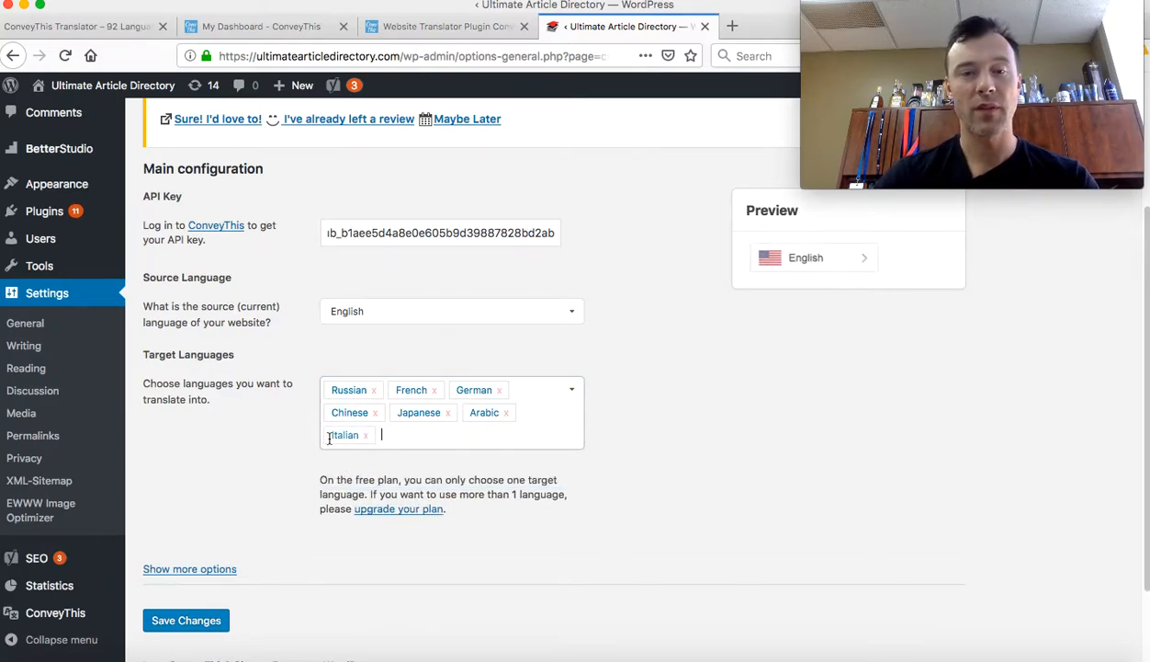
click(281, 415)
click(169, 623)
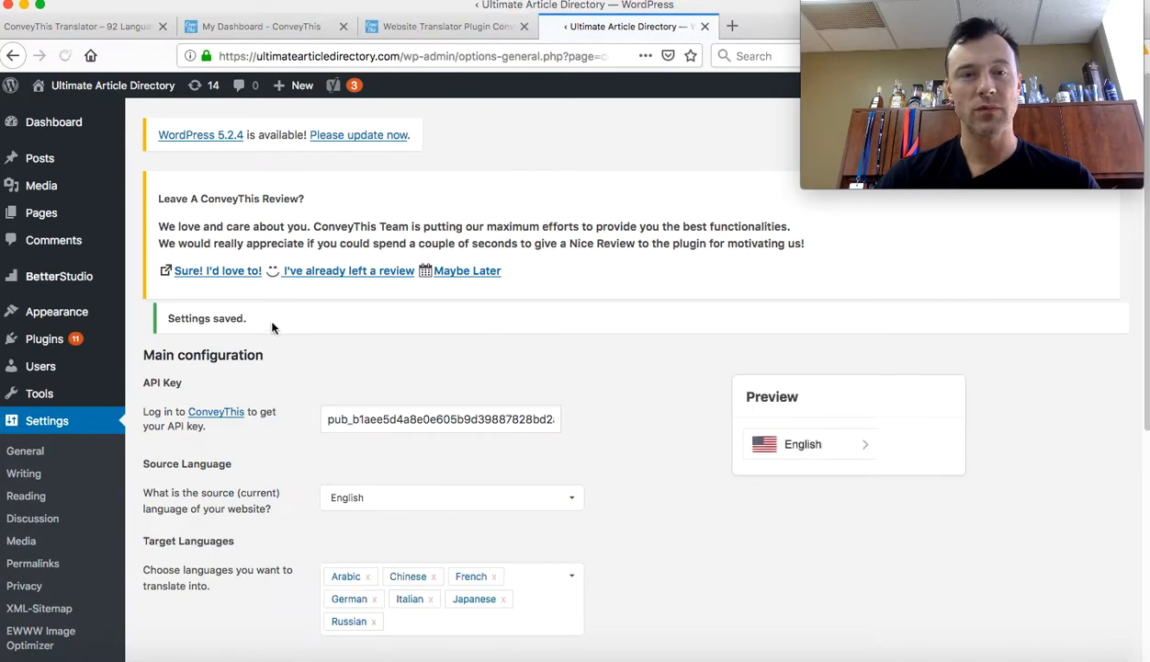
Expand the language switcher preview to check the target languages, and reveal the plugin's additional options.
scroll(275, 280, down, 5)
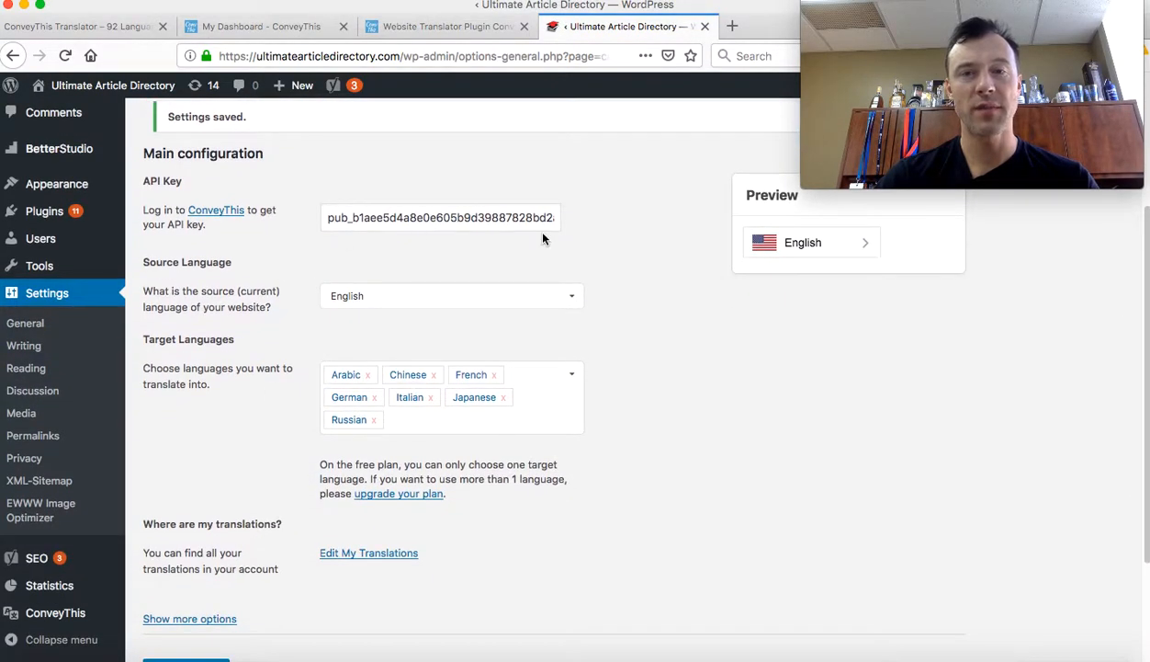
click(855, 244)
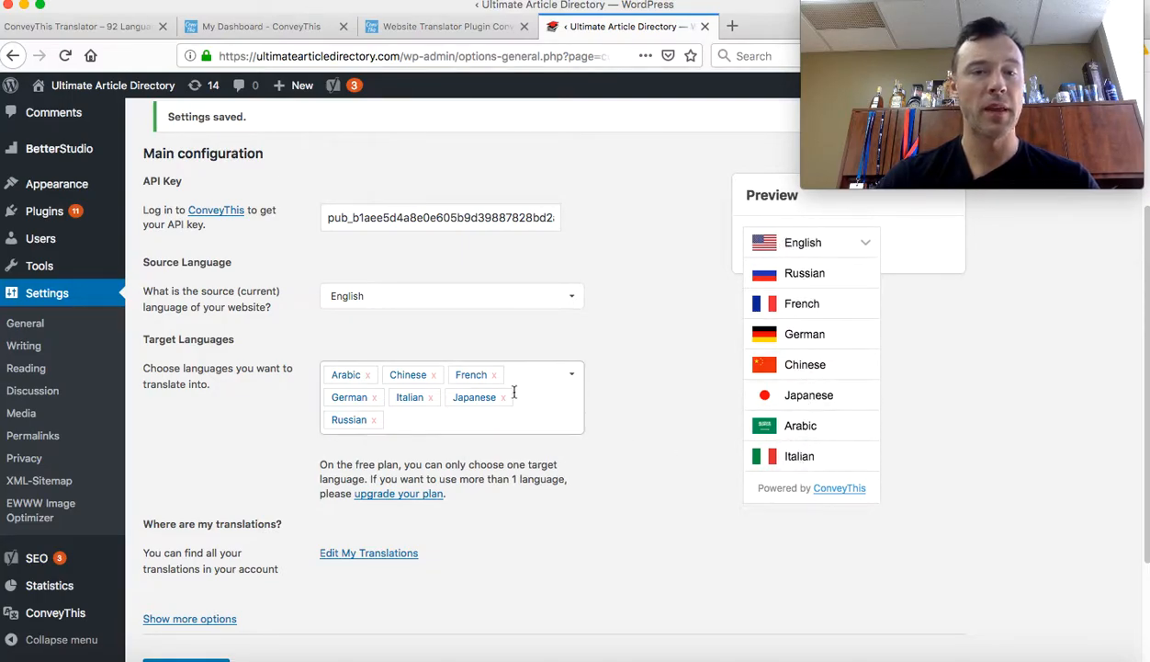
scroll(233, 401, down, 3)
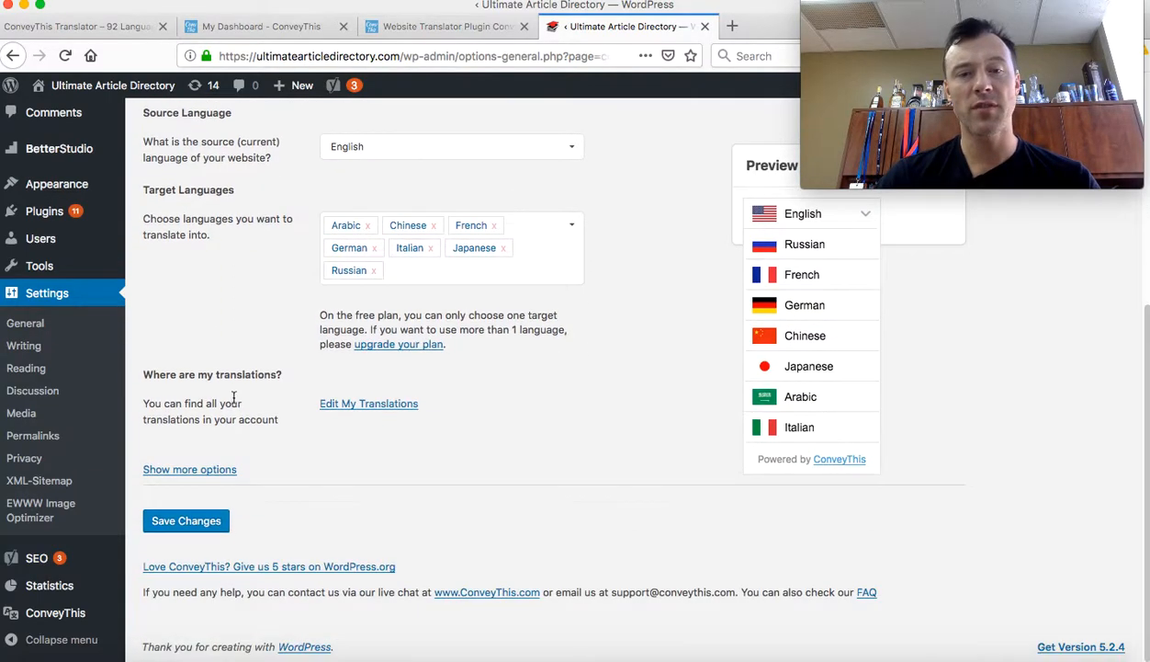
click(189, 470)
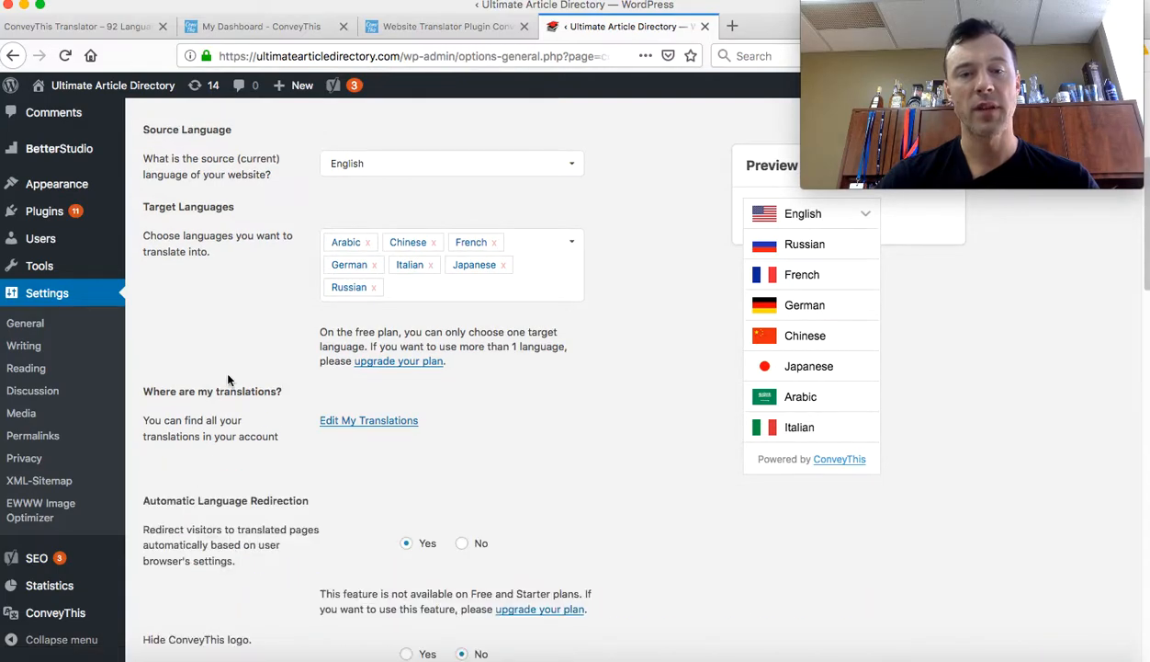
Try the square flag, circle flag and without flag display styles in the switcher preview, and return to the rectangle flag.
scroll(225, 368, down, 5)
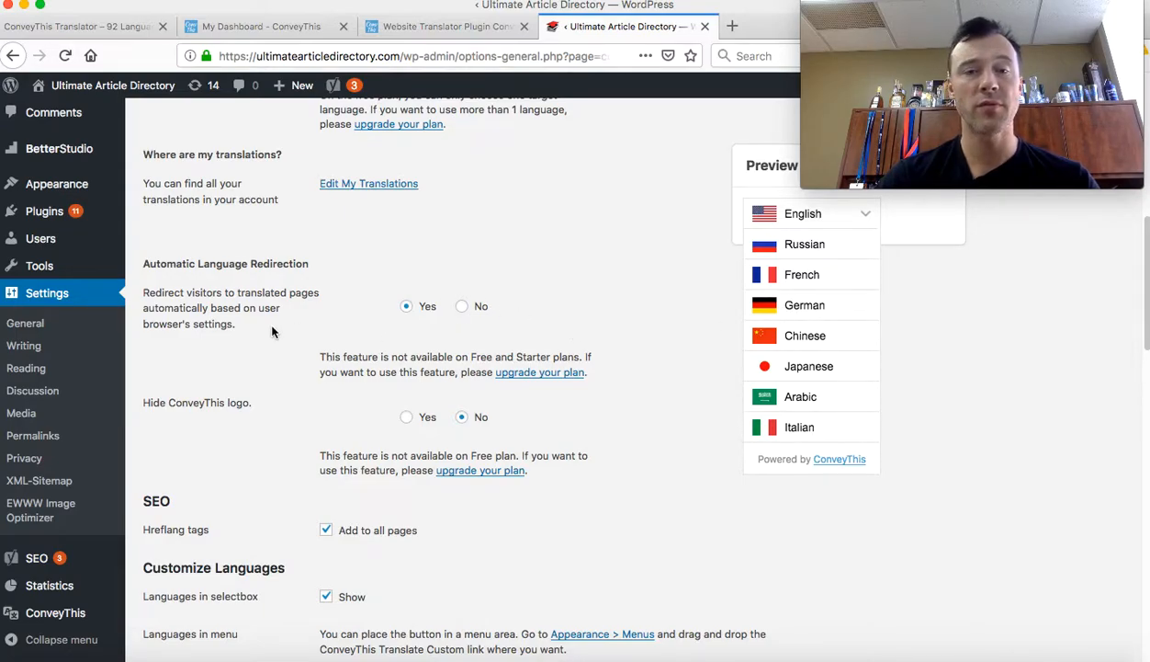
scroll(272, 332, down, 2)
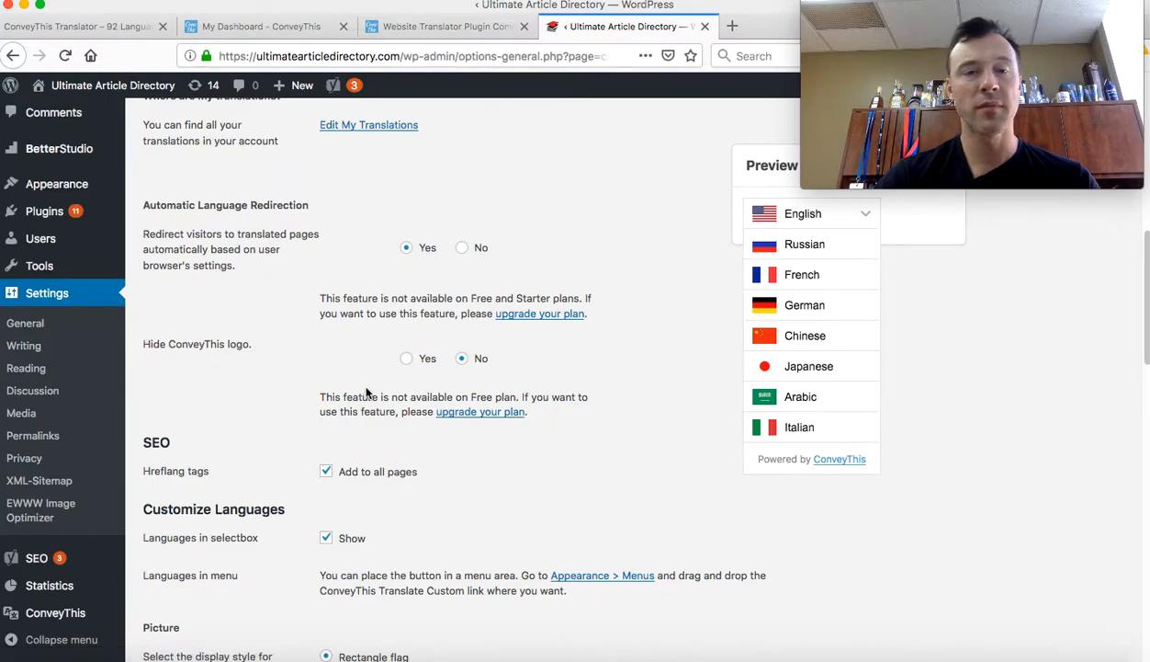
scroll(236, 384, down, 4)
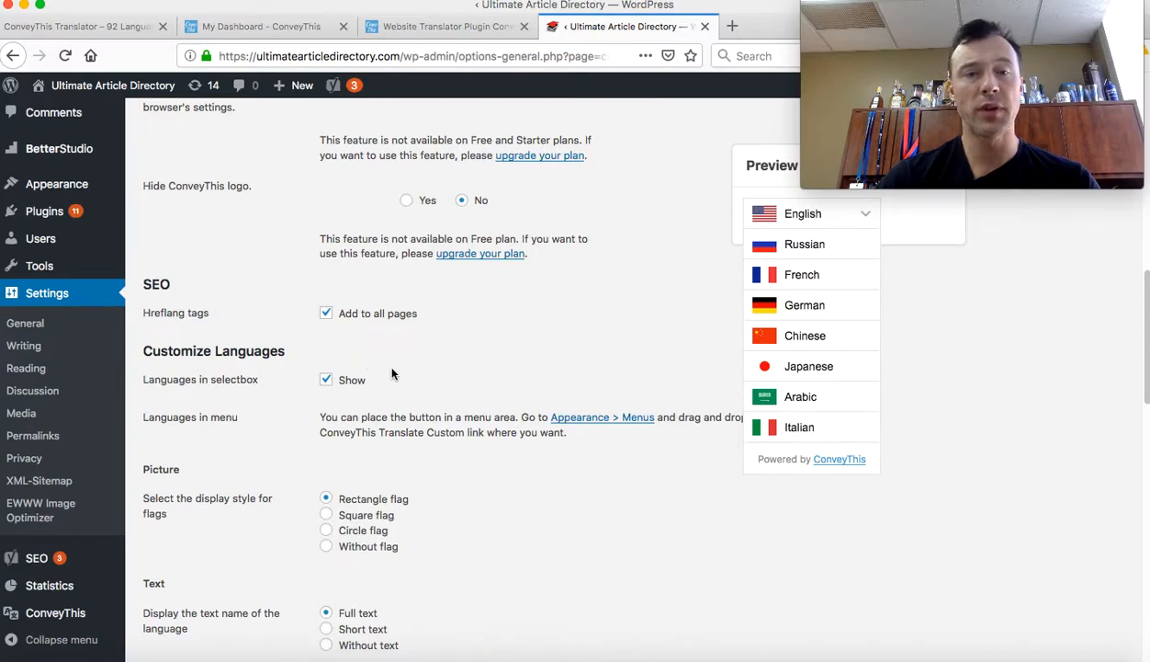
scroll(440, 357, down, 3)
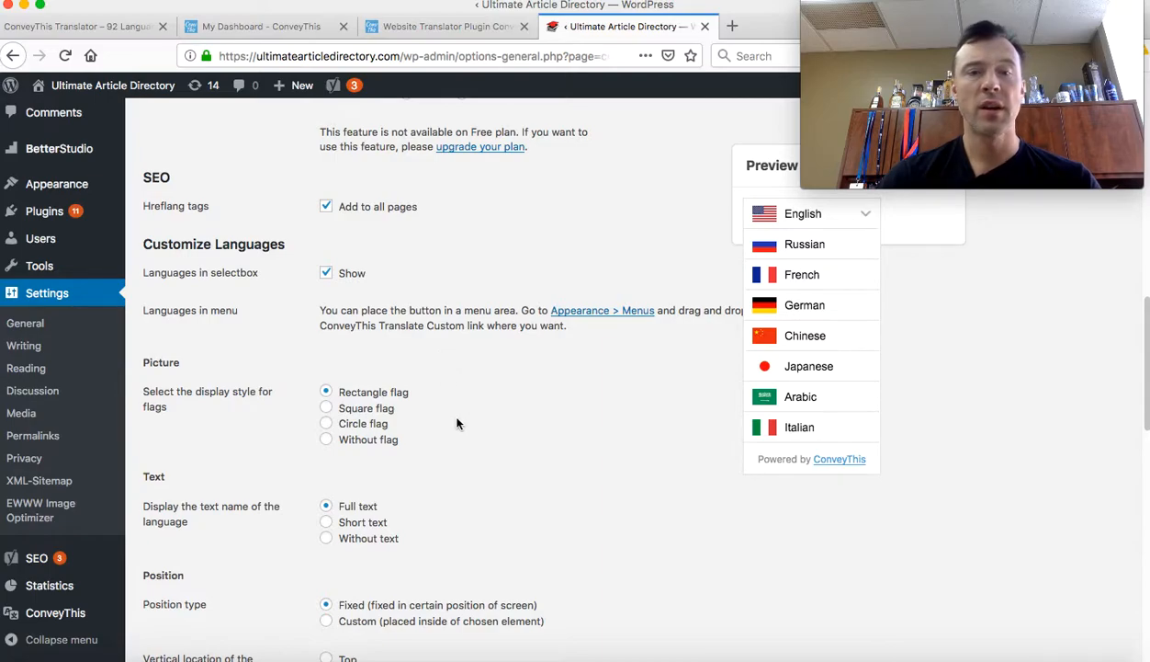
click(326, 408)
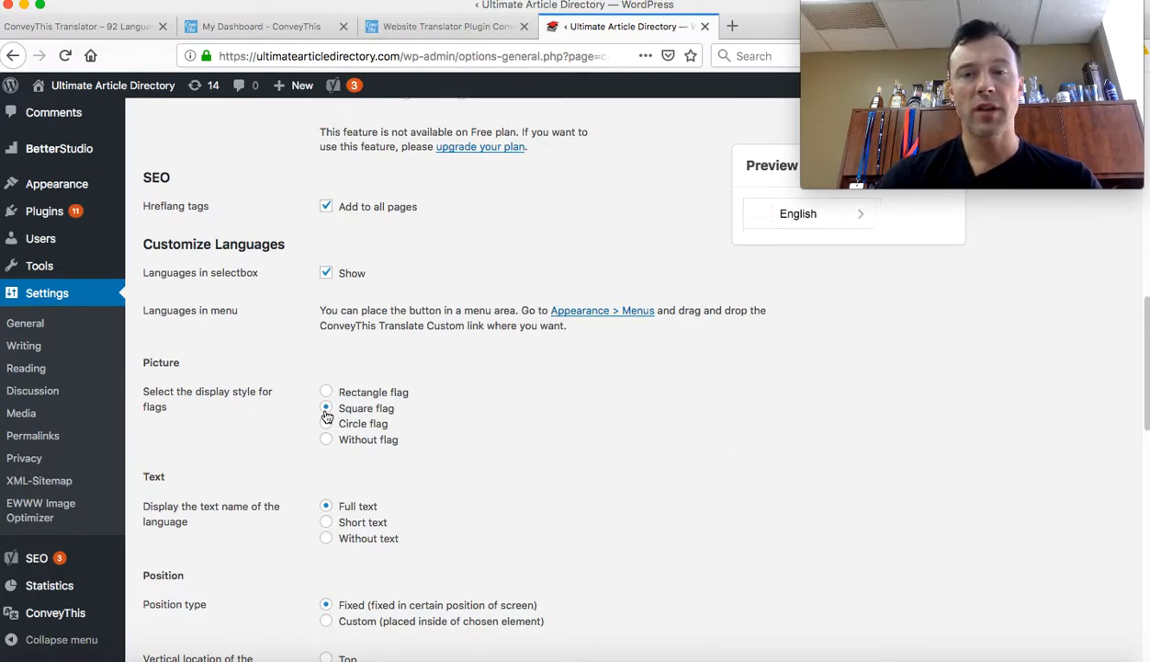
click(781, 222)
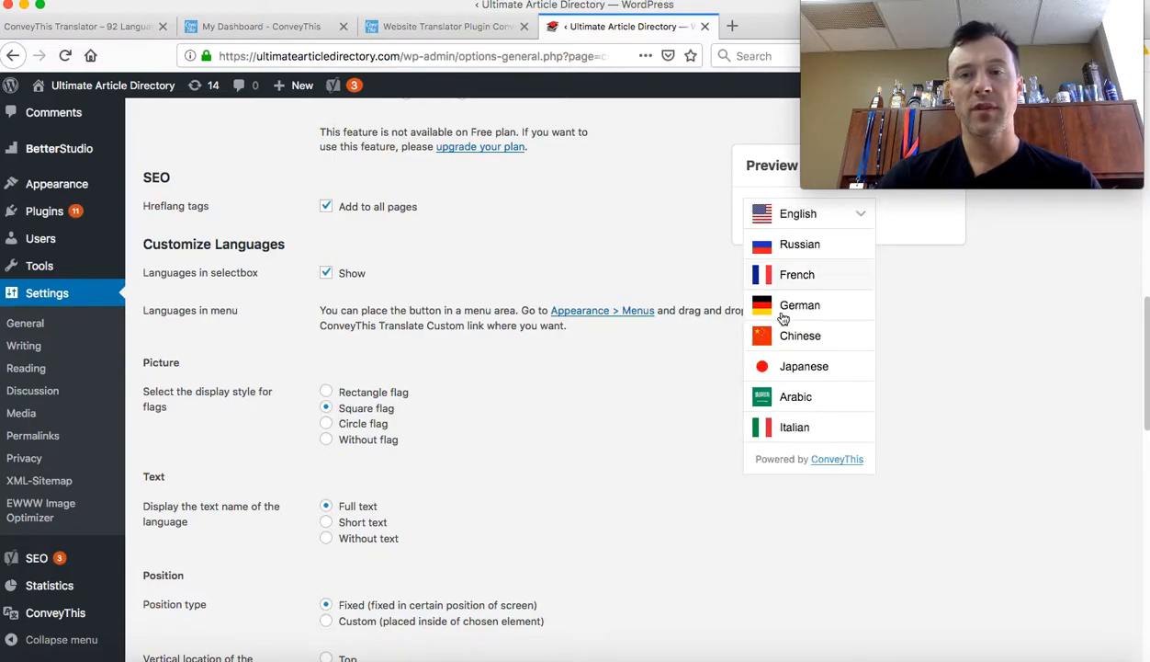
click(327, 424)
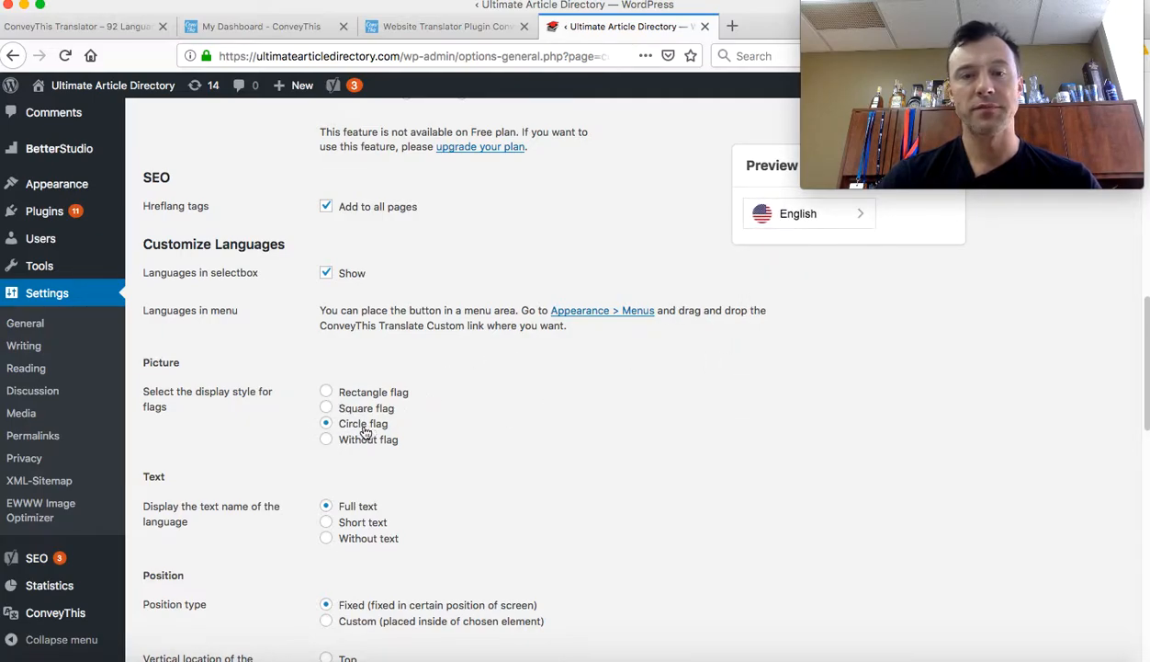
click(327, 440)
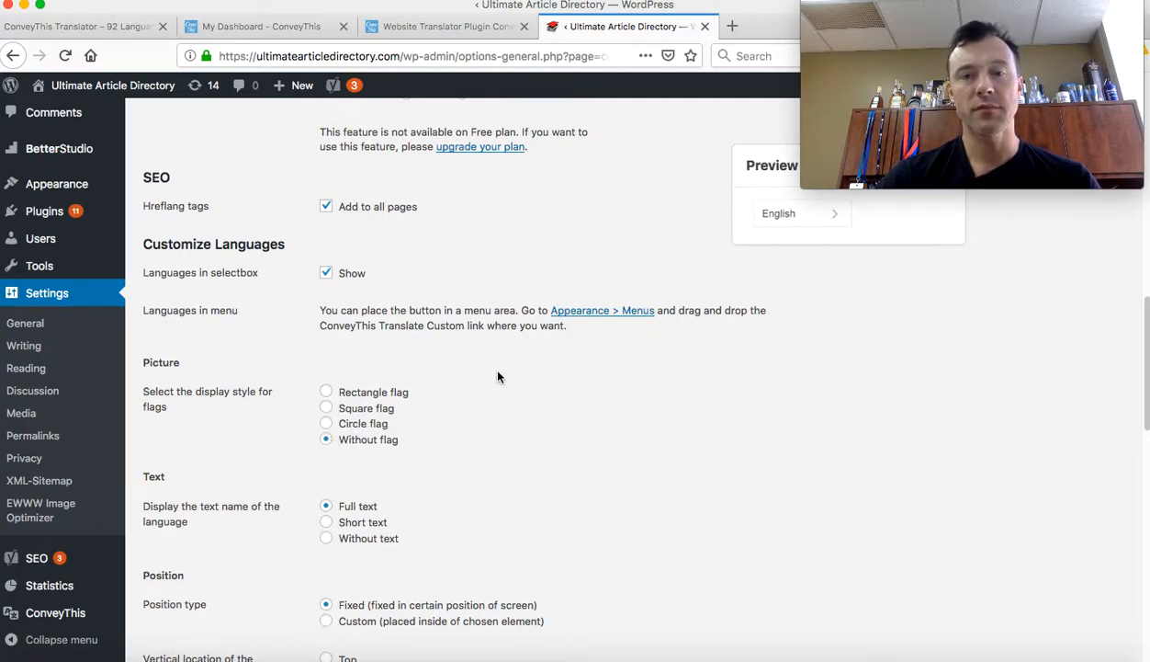
click(328, 394)
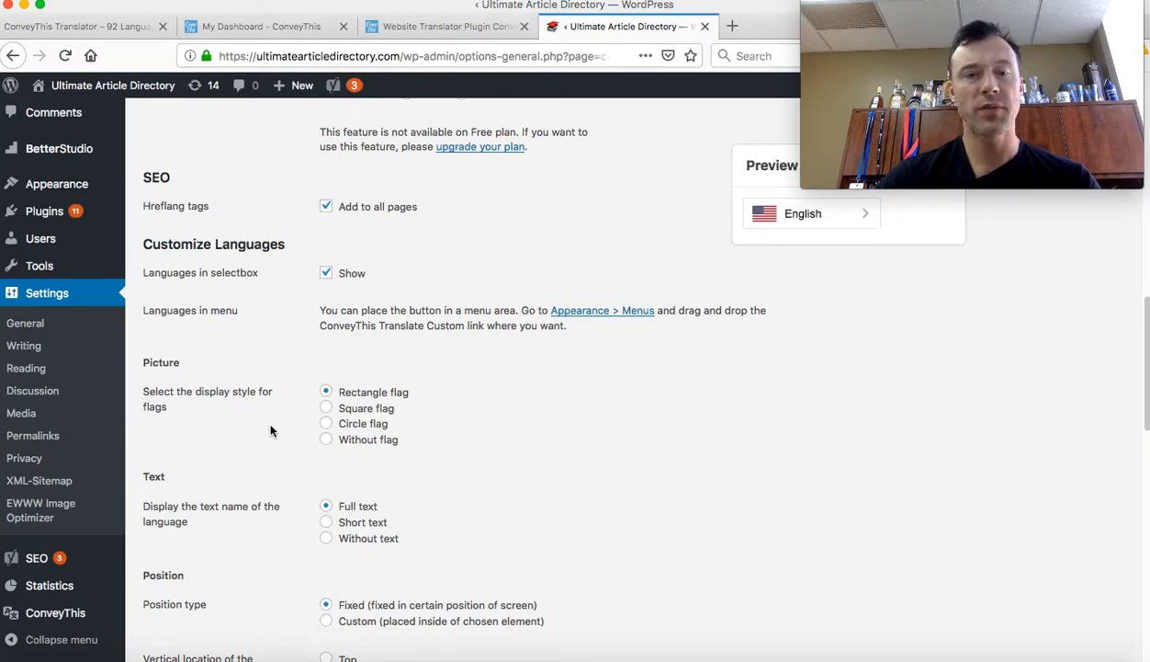
Try the short text and without text options for the language names in the switcher preview, and return to full text.
scroll(270, 430, down, 3)
click(326, 416)
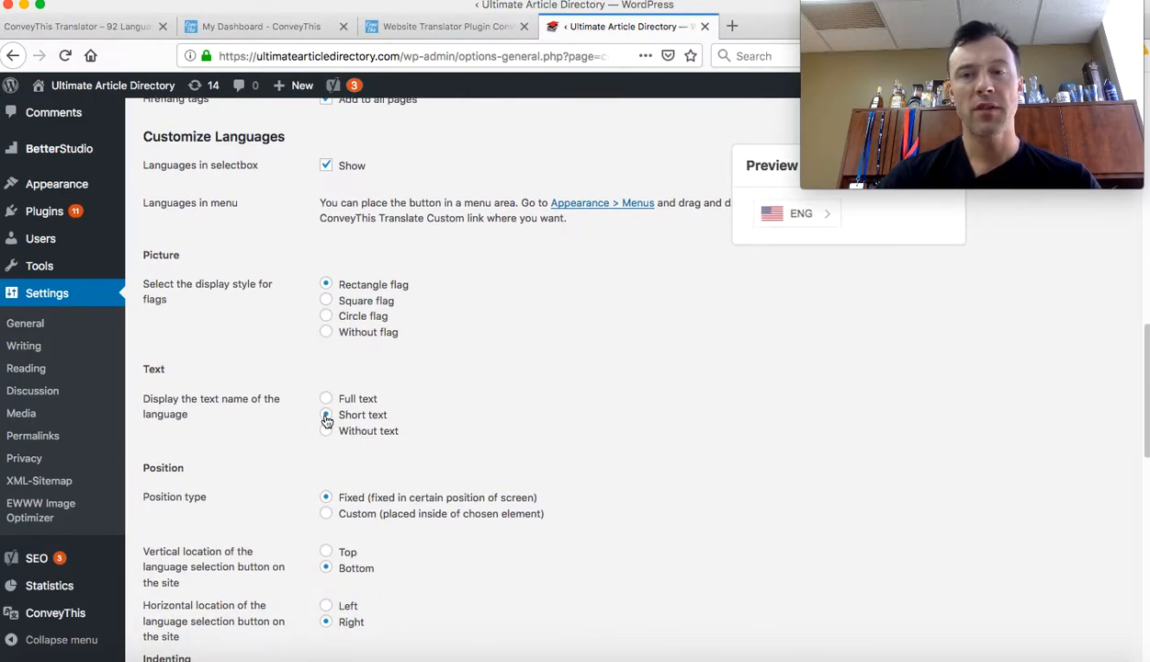
click(802, 213)
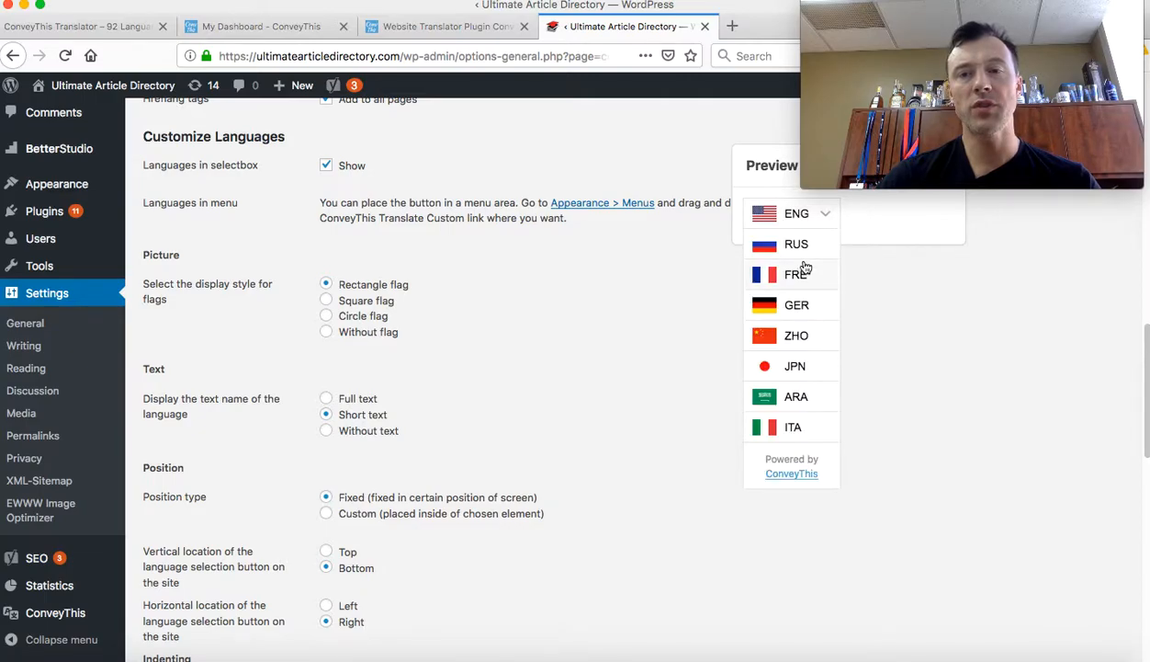
click(326, 399)
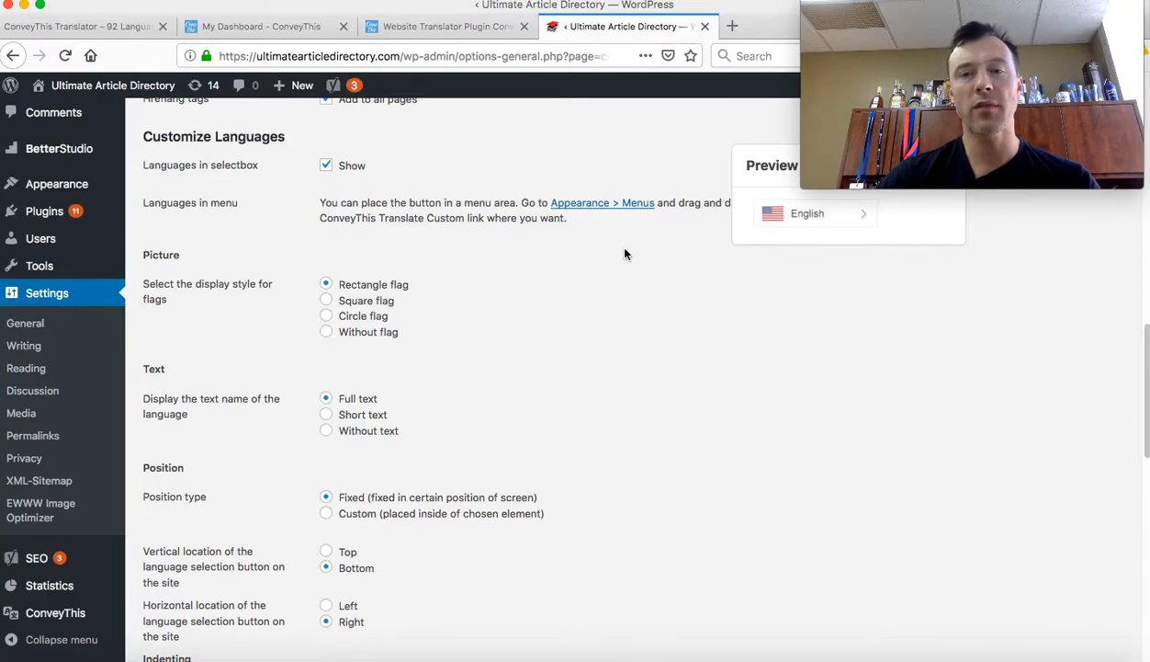
click(326, 430)
click(774, 223)
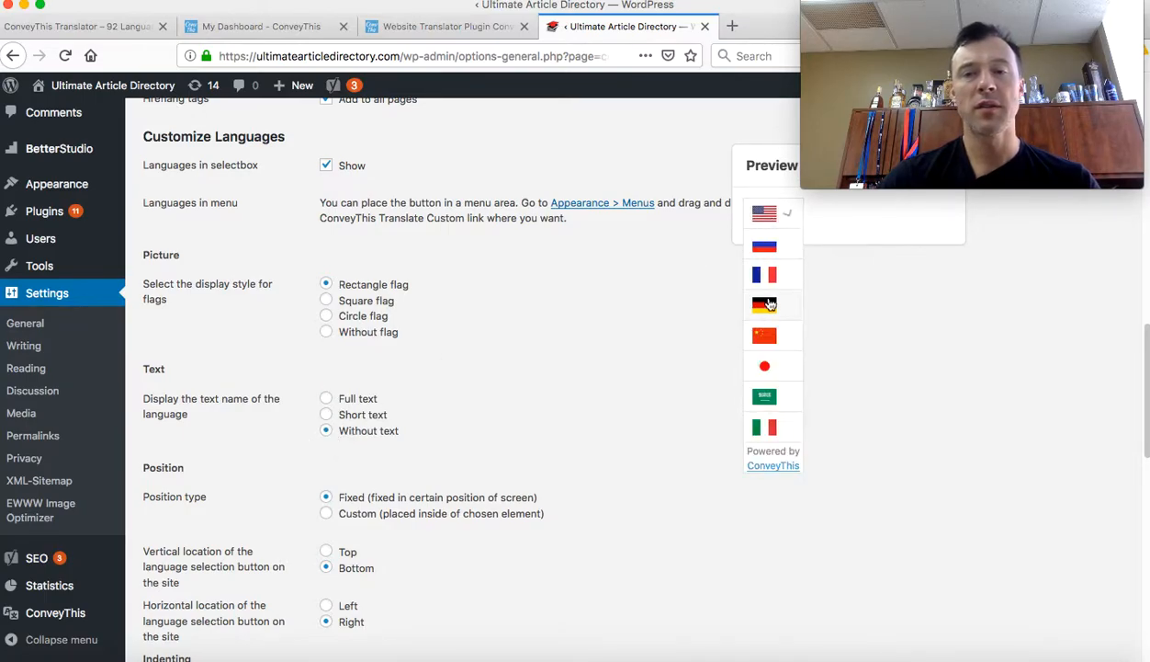
click(326, 414)
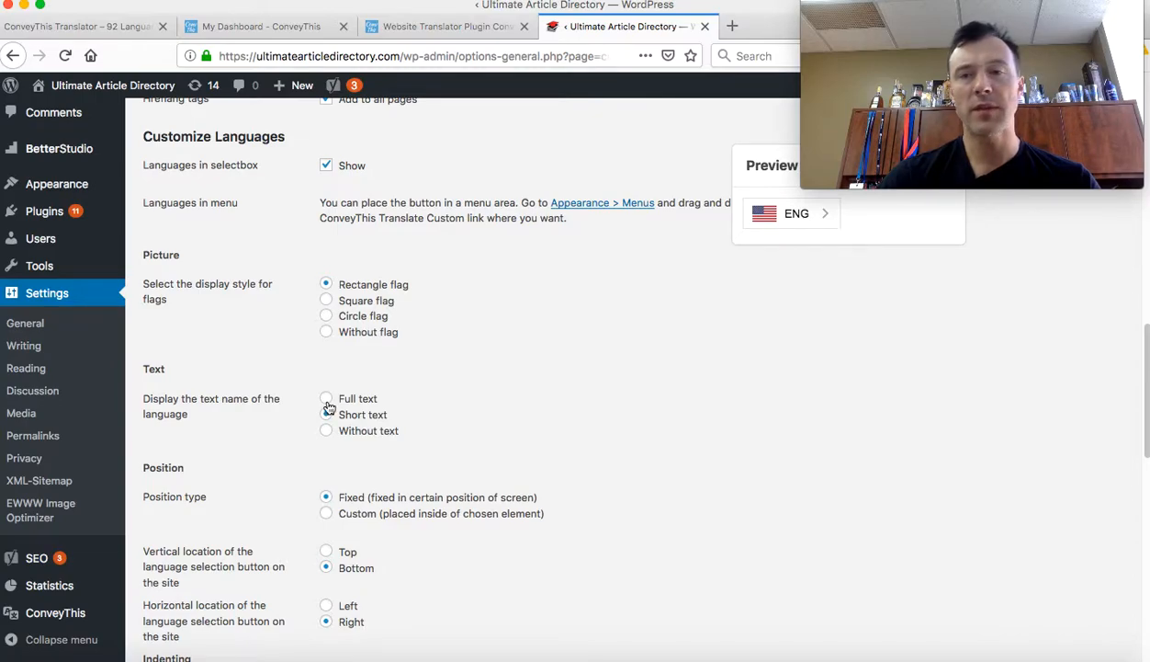
click(326, 399)
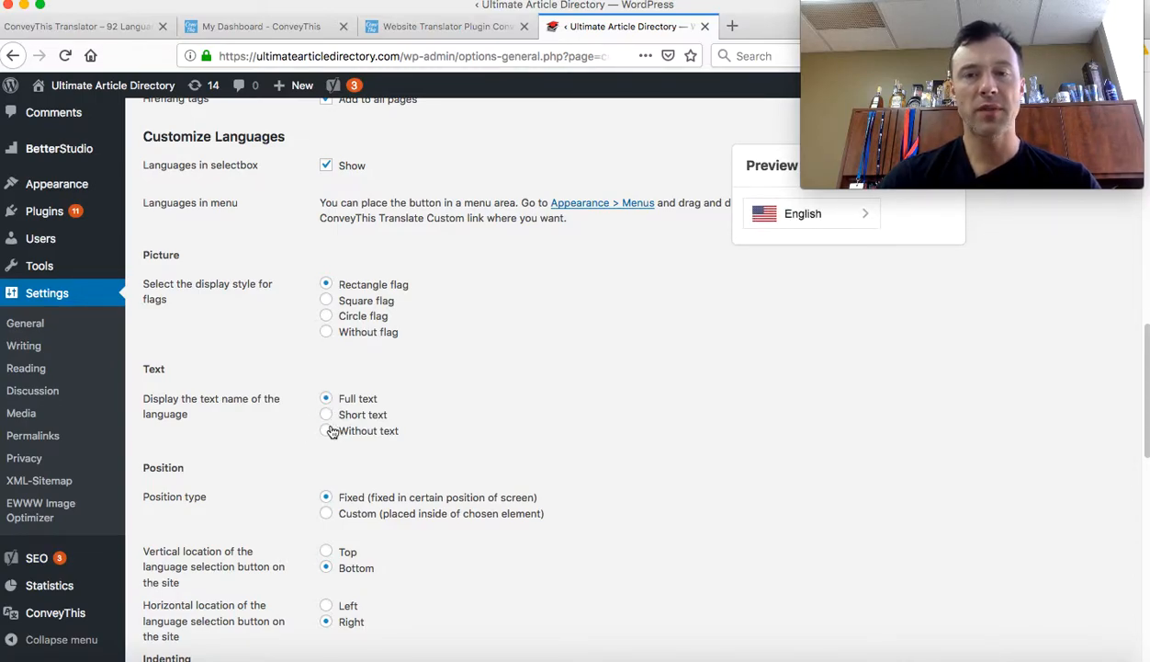
Change the flag for French to Canada in the flag customization section and check it in the language switcher preview.
scroll(263, 427, down, 4)
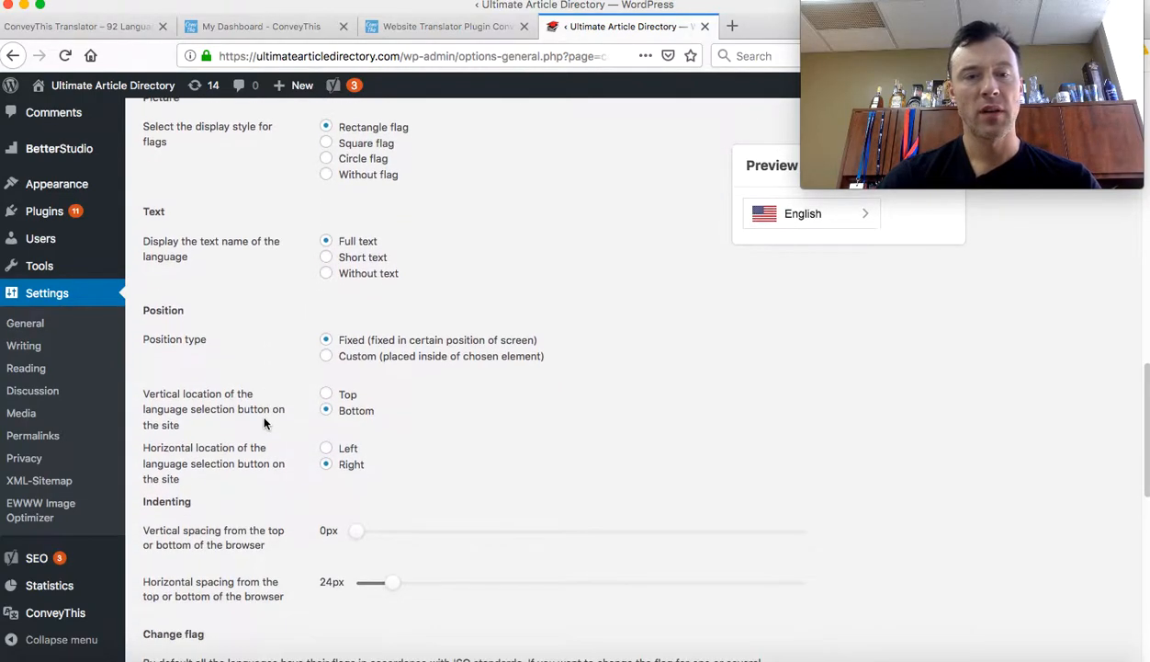
scroll(264, 430, down, 10)
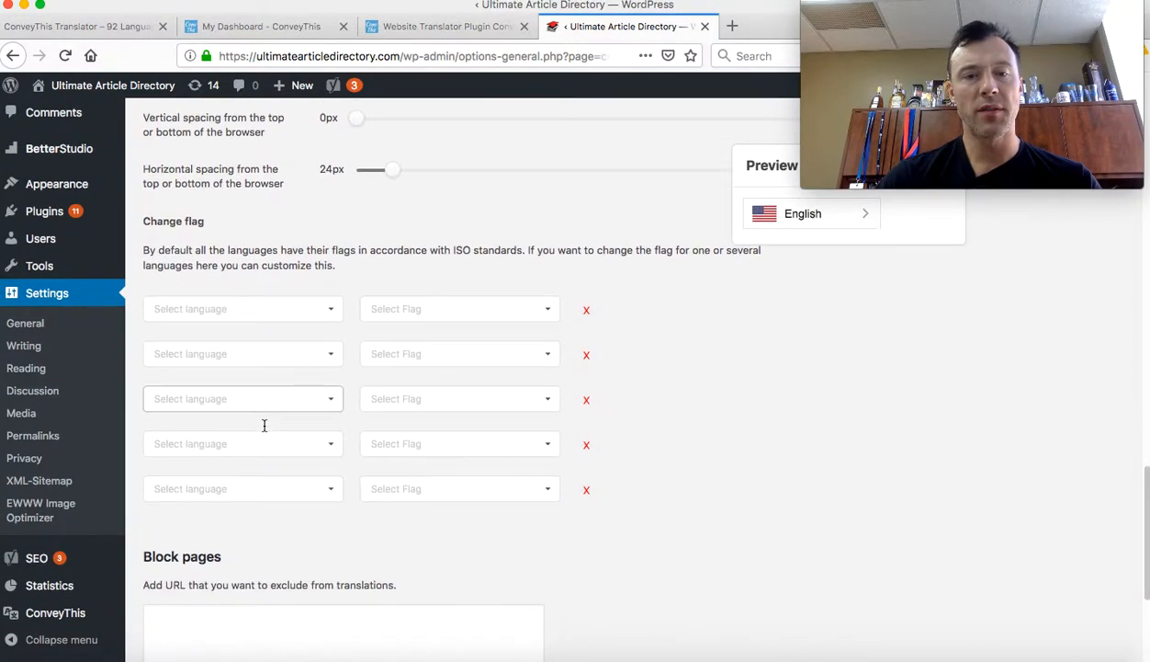
click(783, 216)
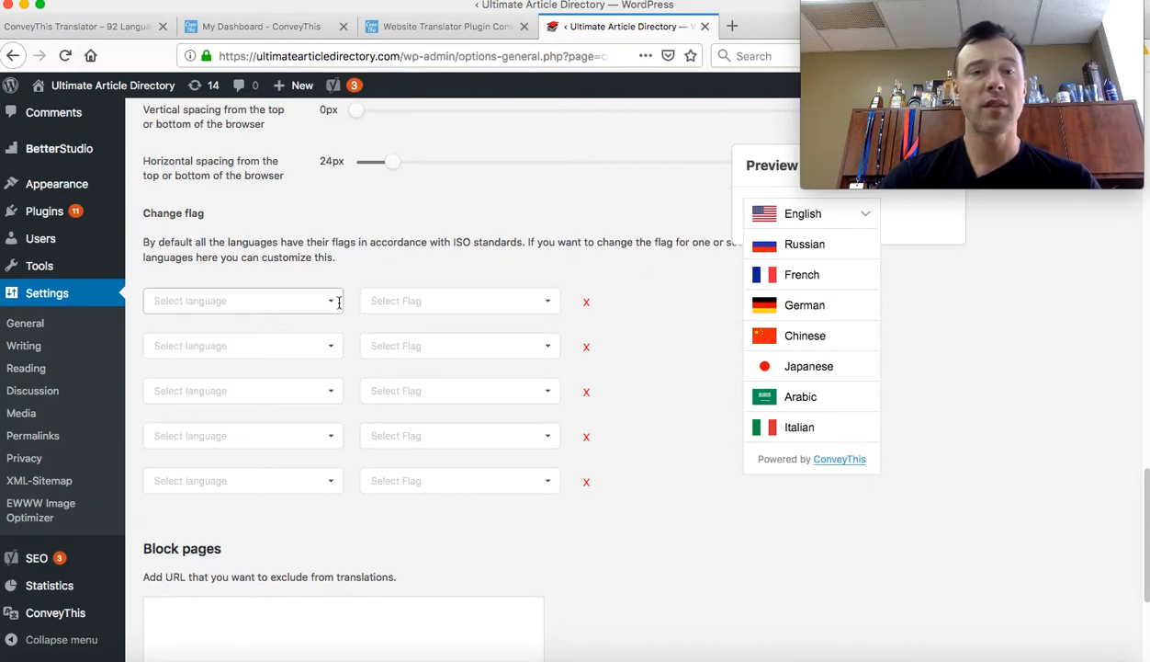
click(259, 302)
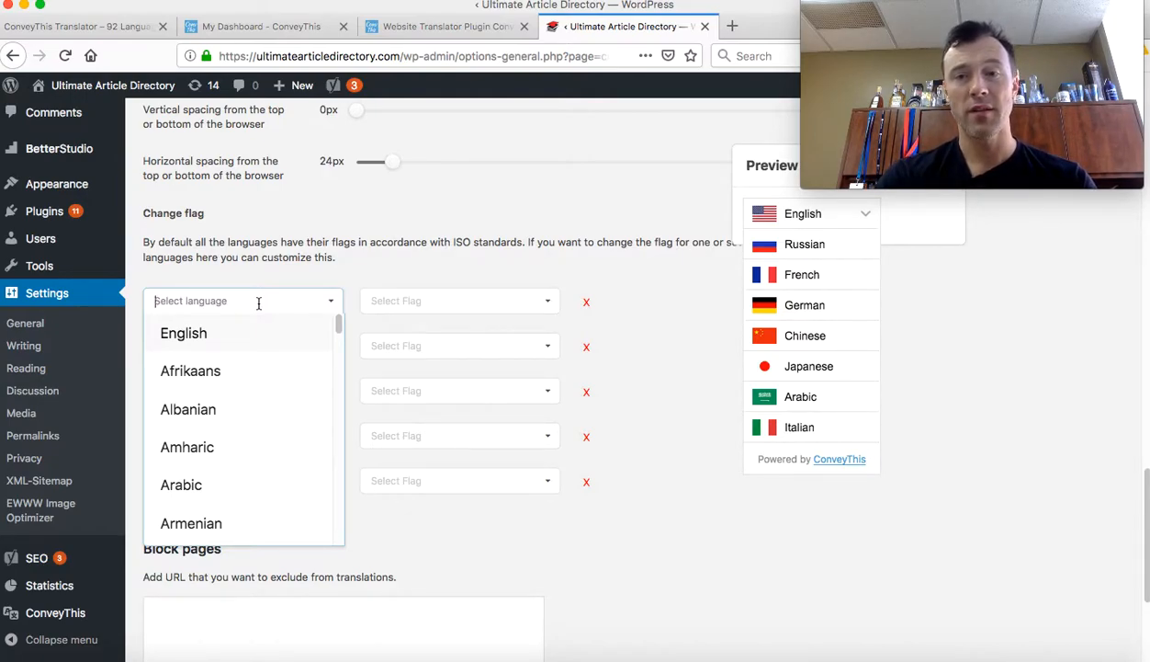
text(french)
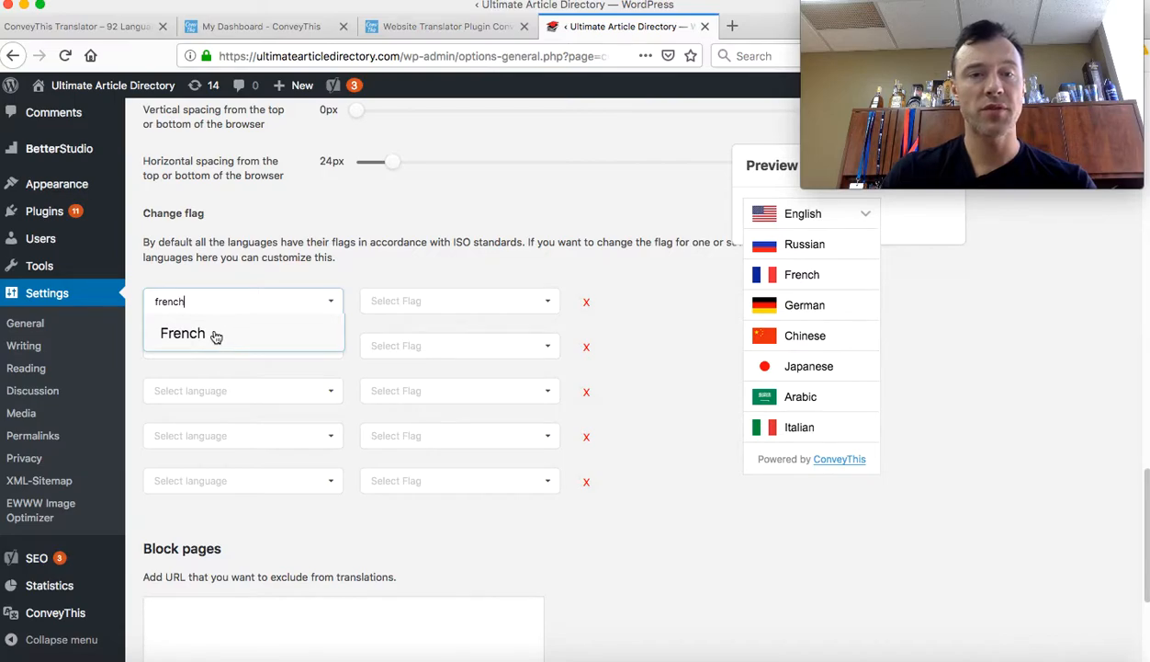
click(215, 335)
click(379, 301)
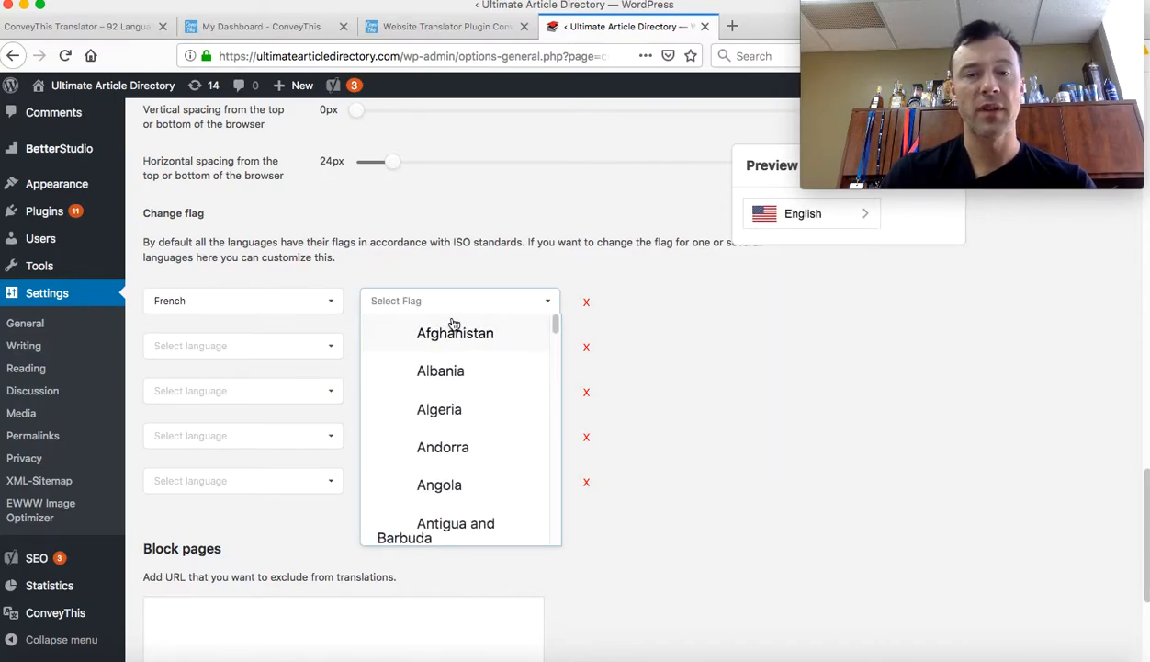
scroll(435, 398, down, 6)
scroll(436, 398, down, 5)
scroll(436, 398, down, 5)
click(443, 409)
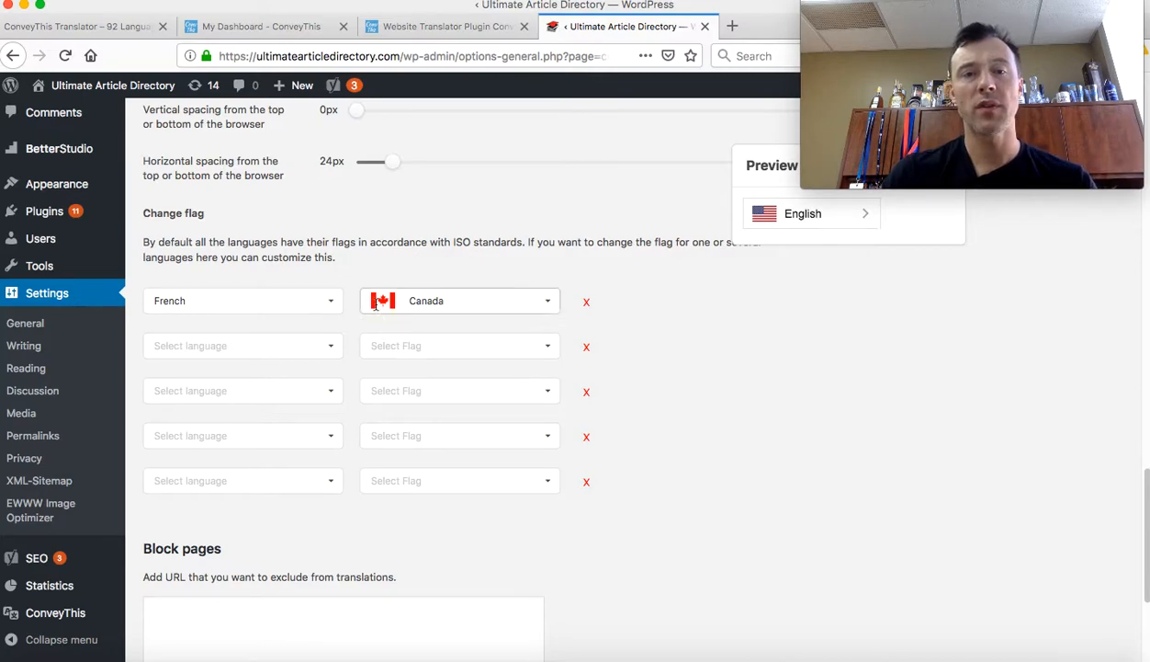
click(847, 218)
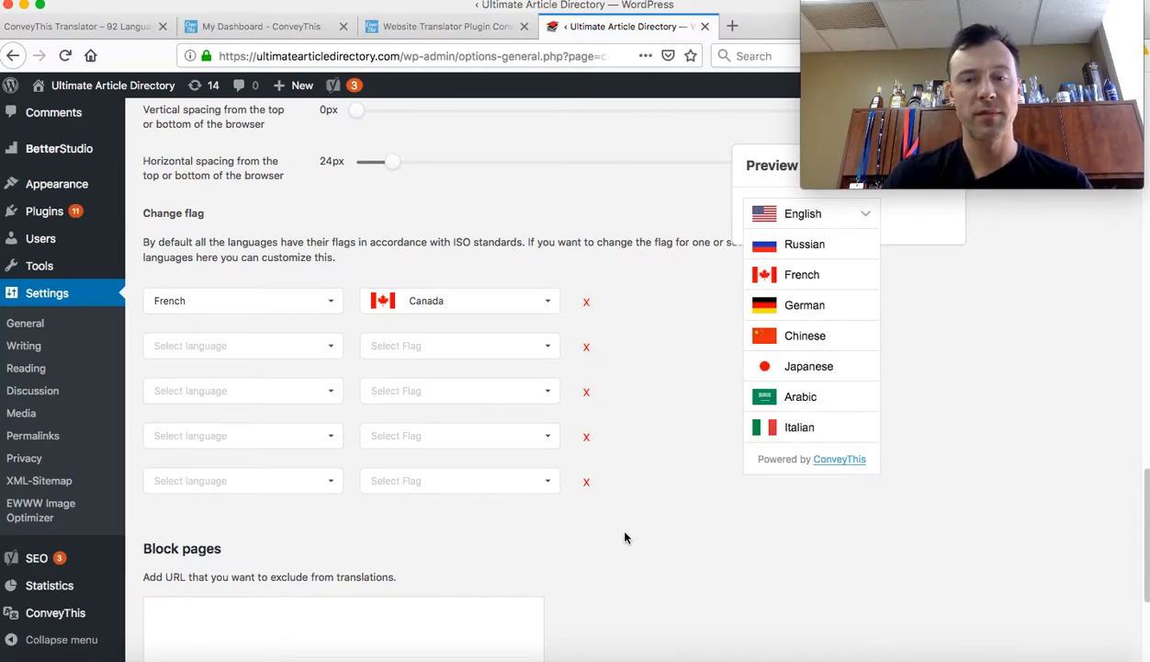
Leave the list of URLs excluded from translation empty, save the plugin settings and check the saved language switcher preview.
scroll(625, 537, down, 4)
click(186, 437)
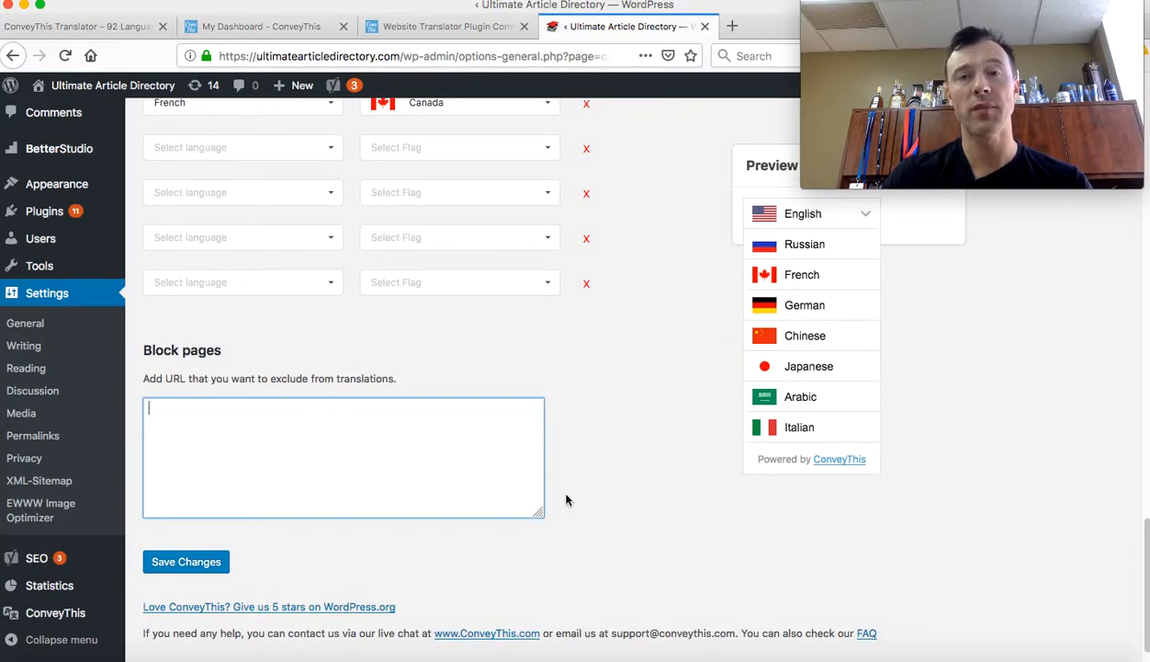
click(186, 562)
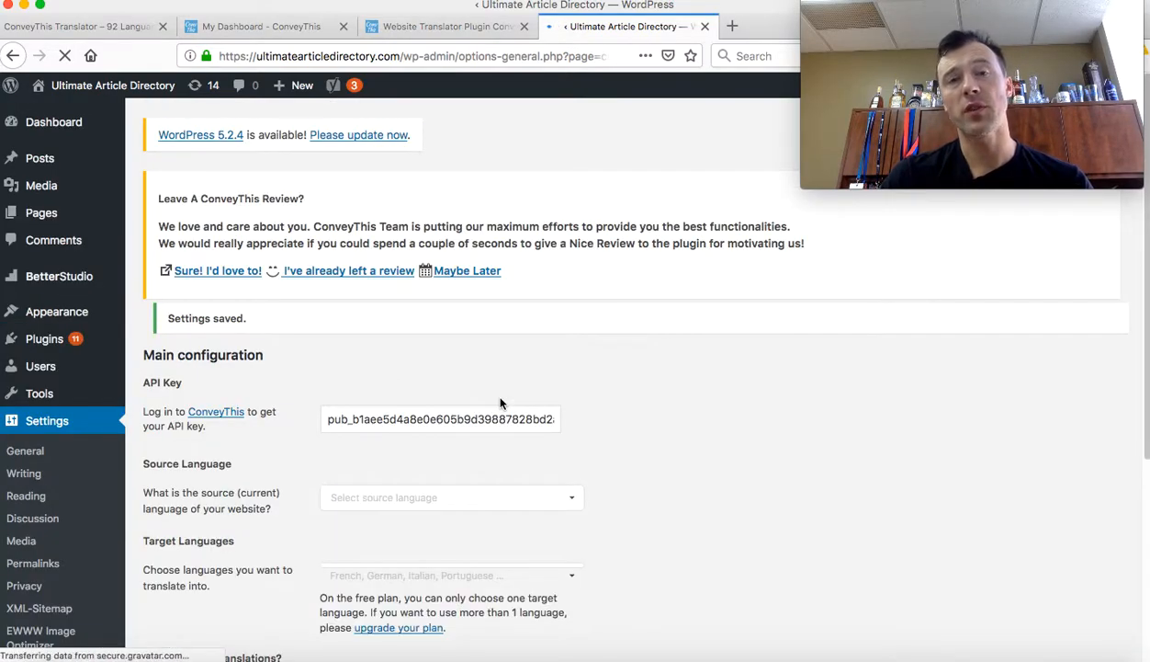
scroll(644, 361, down, 3)
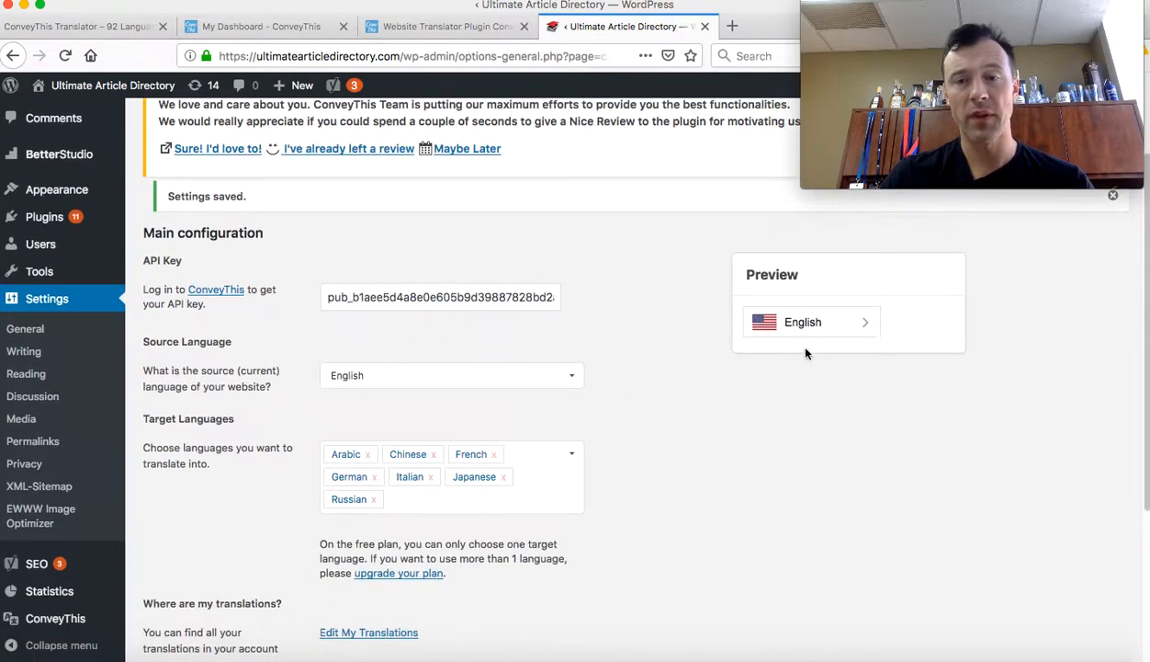
click(813, 325)
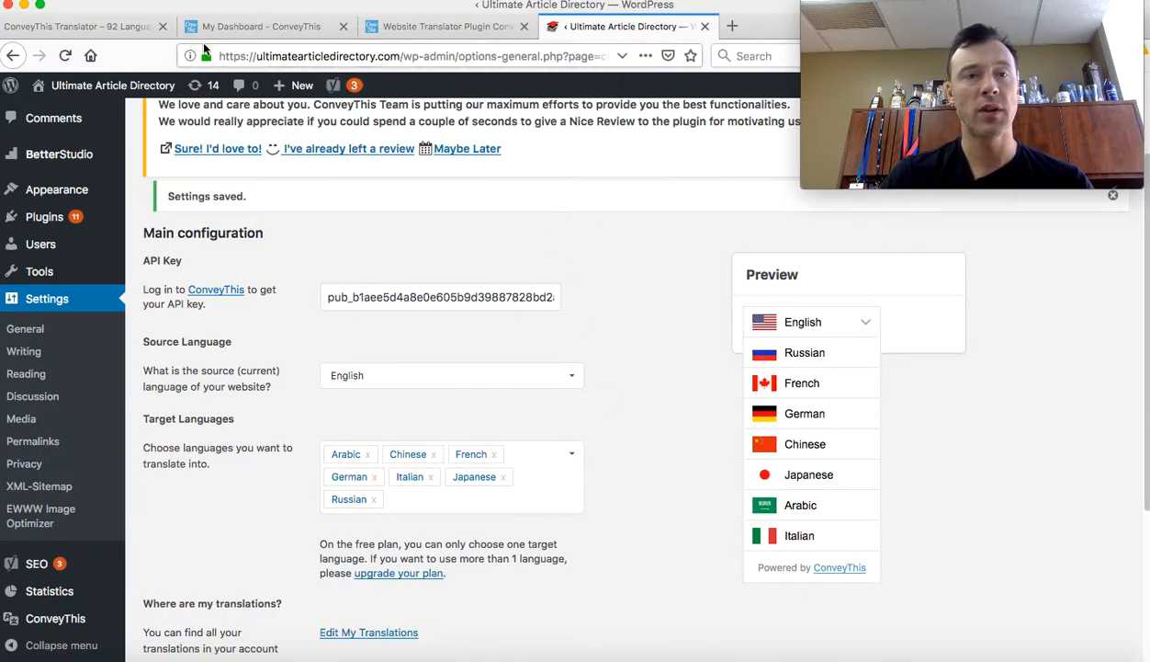
Visit the live website and switch its language to Russian with the language switcher.
mouse_move(90, 92)
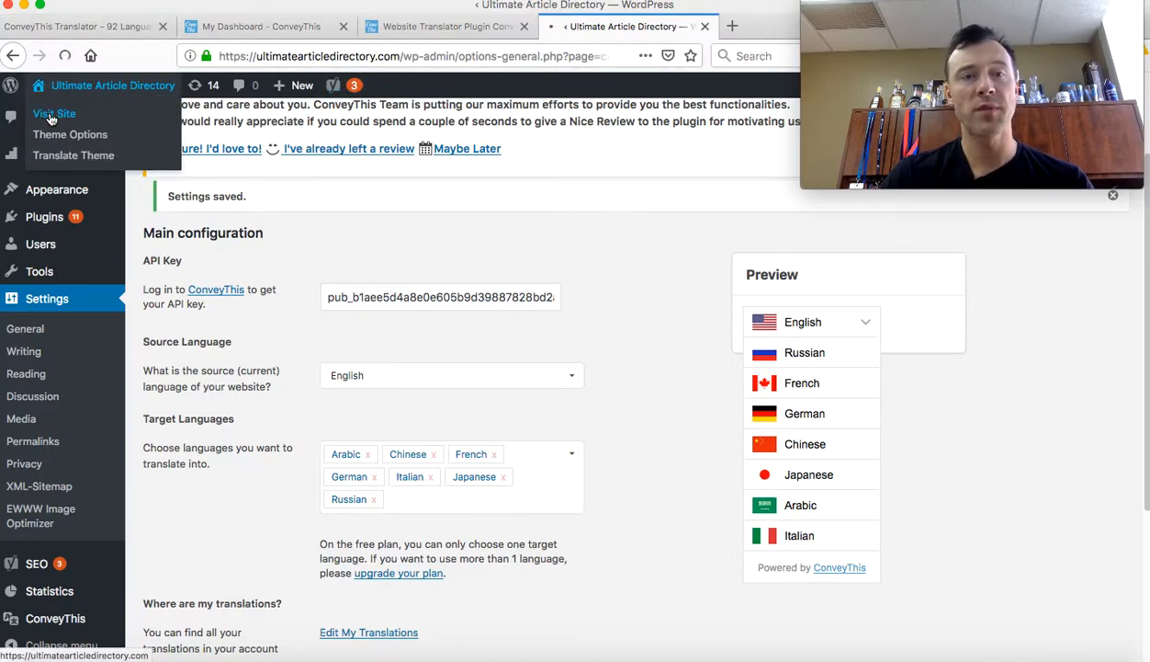
click(51, 113)
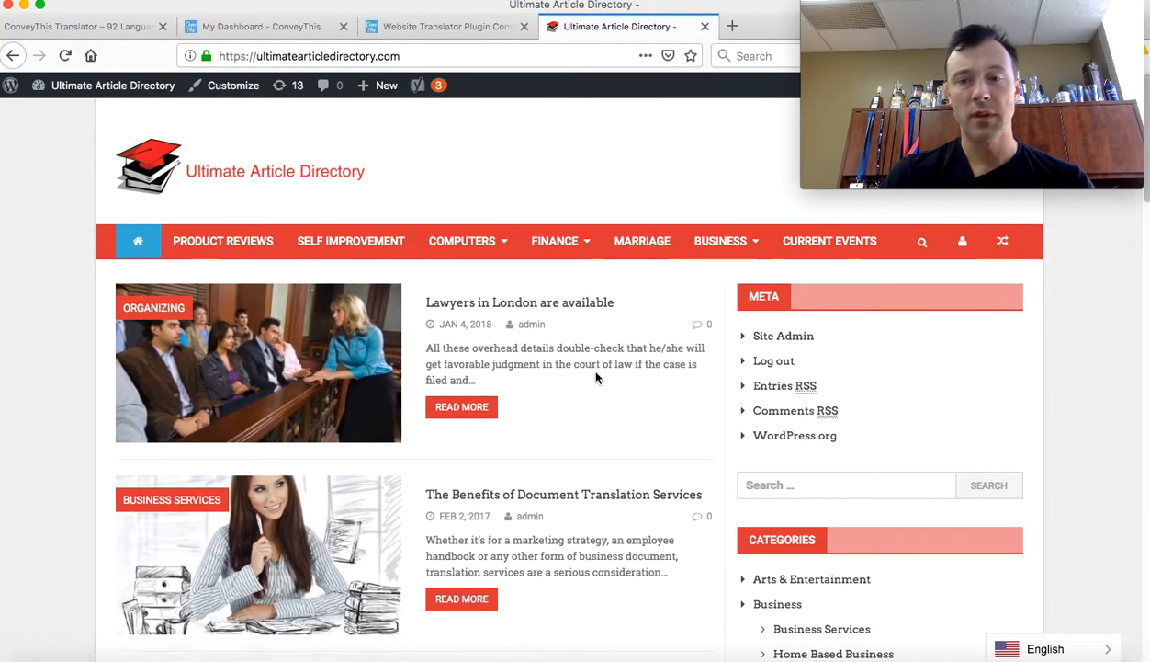
scroll(595, 377, down, 3)
click(1037, 649)
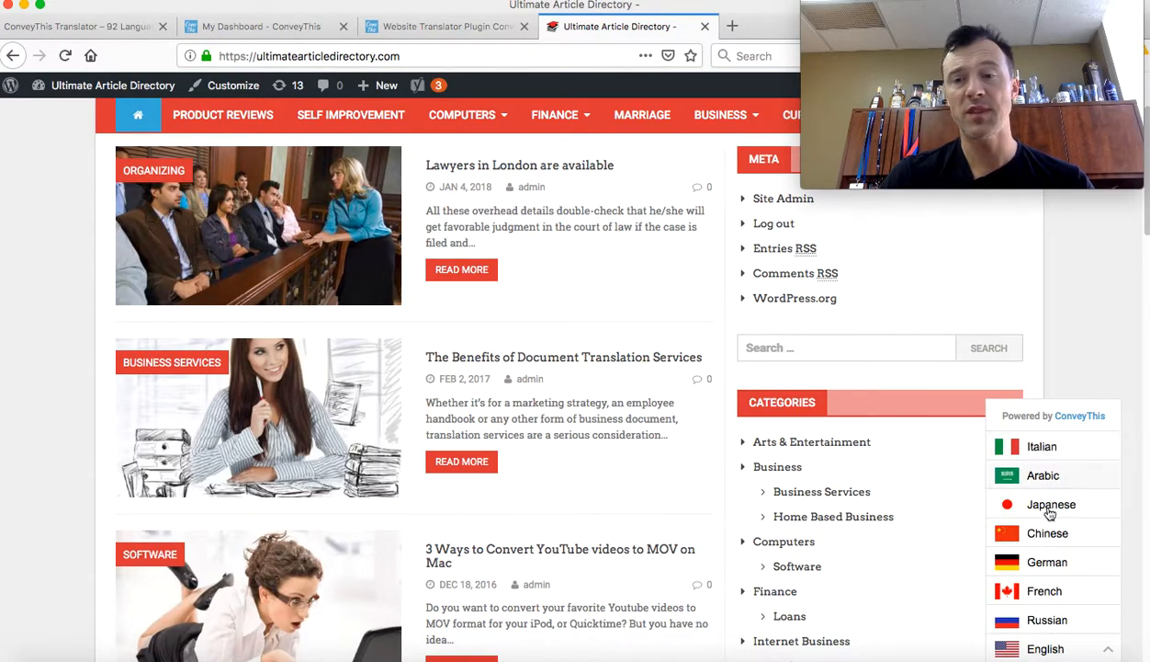
click(1048, 621)
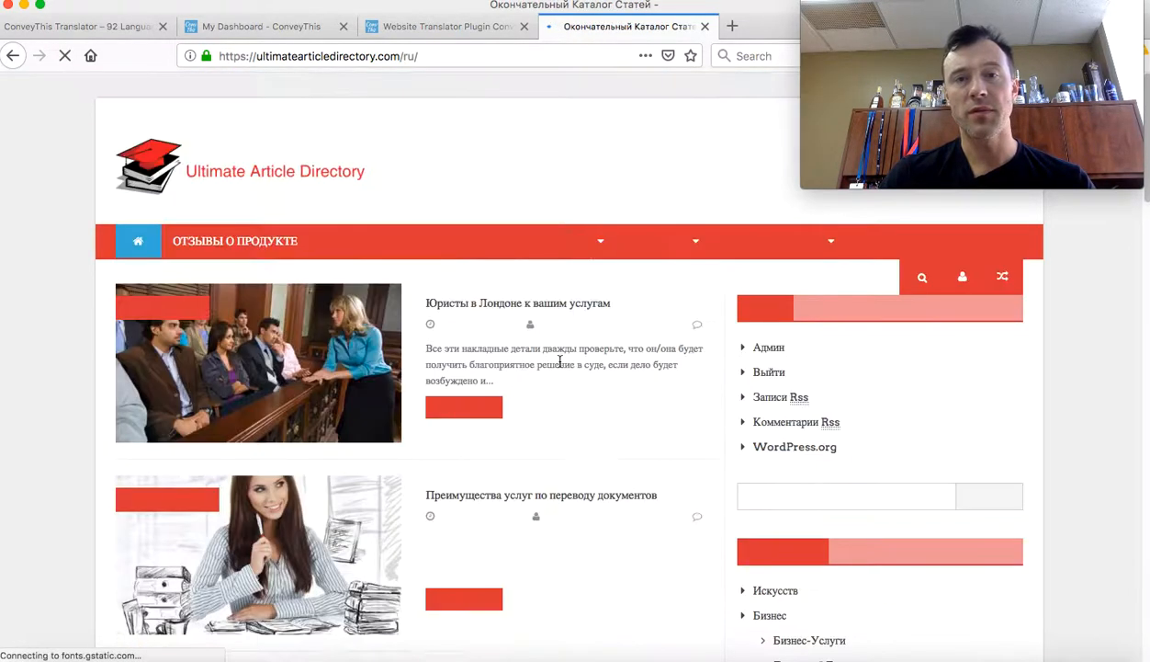
Examine the Russian version of the home page and highlight the ru/ part of its web address.
scroll(607, 276, down, 7)
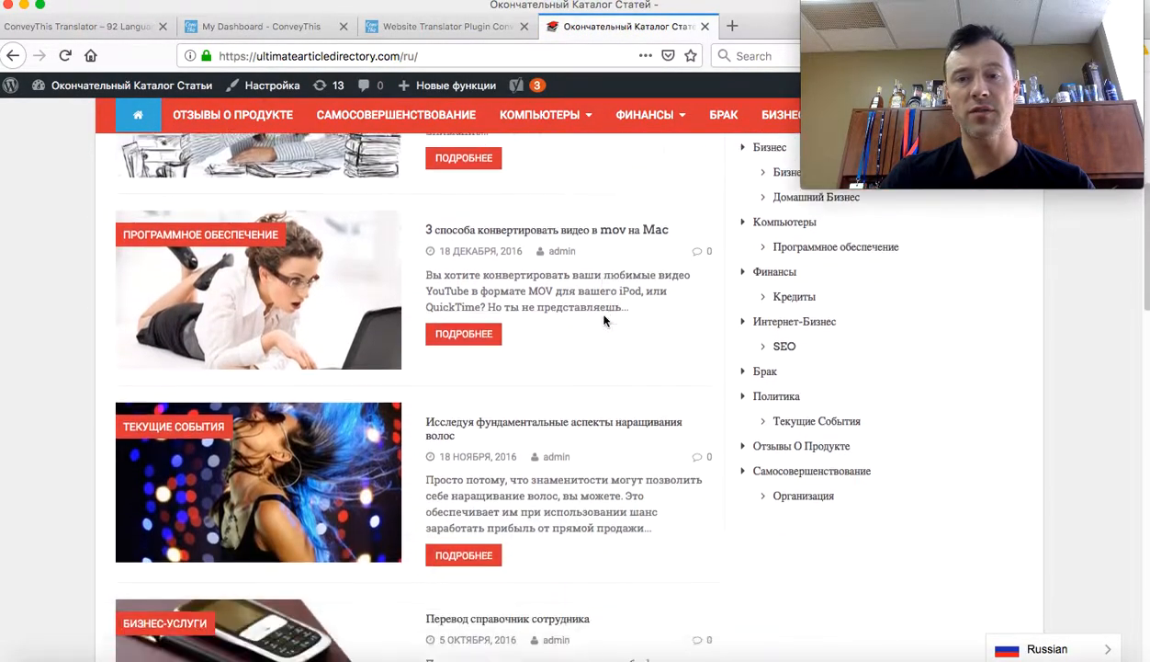
scroll(604, 319, down, 4)
scroll(606, 321, up, 12)
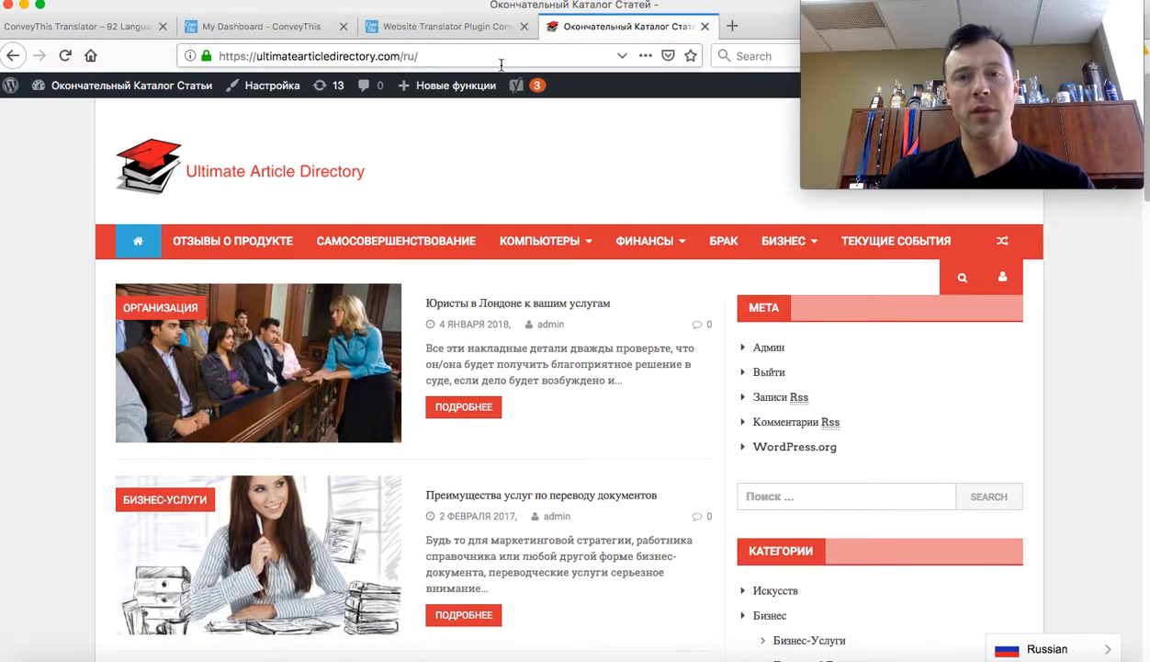
drag(403, 56, 449, 56)
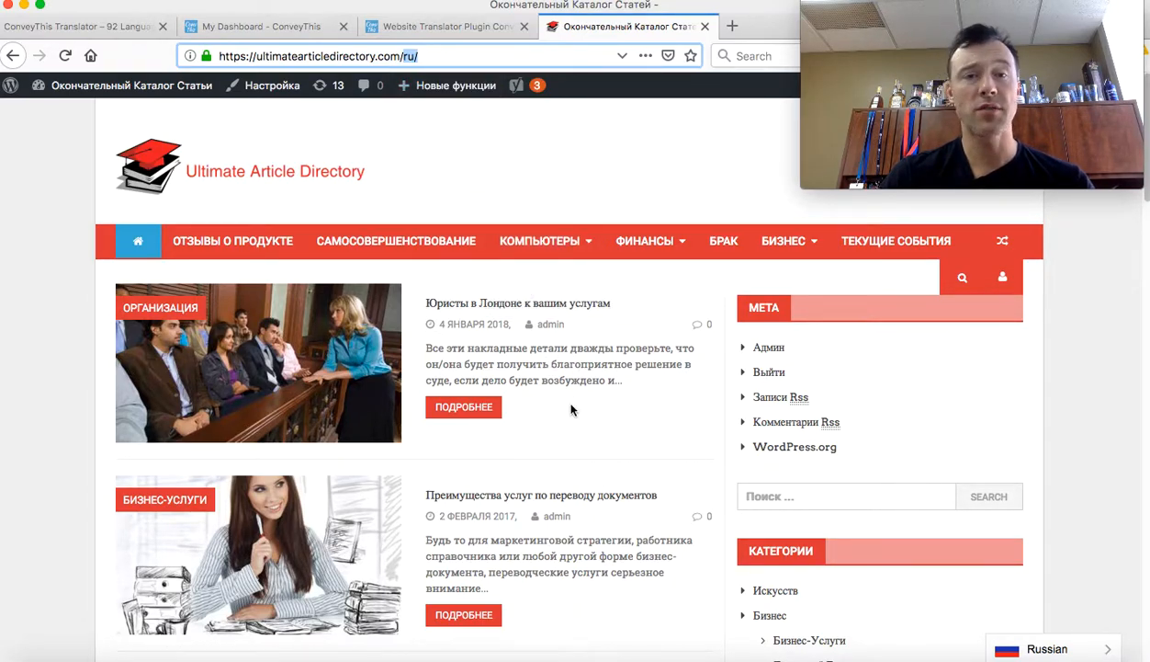
scroll(591, 401, down, 3)
scroll(591, 359, up, 3)
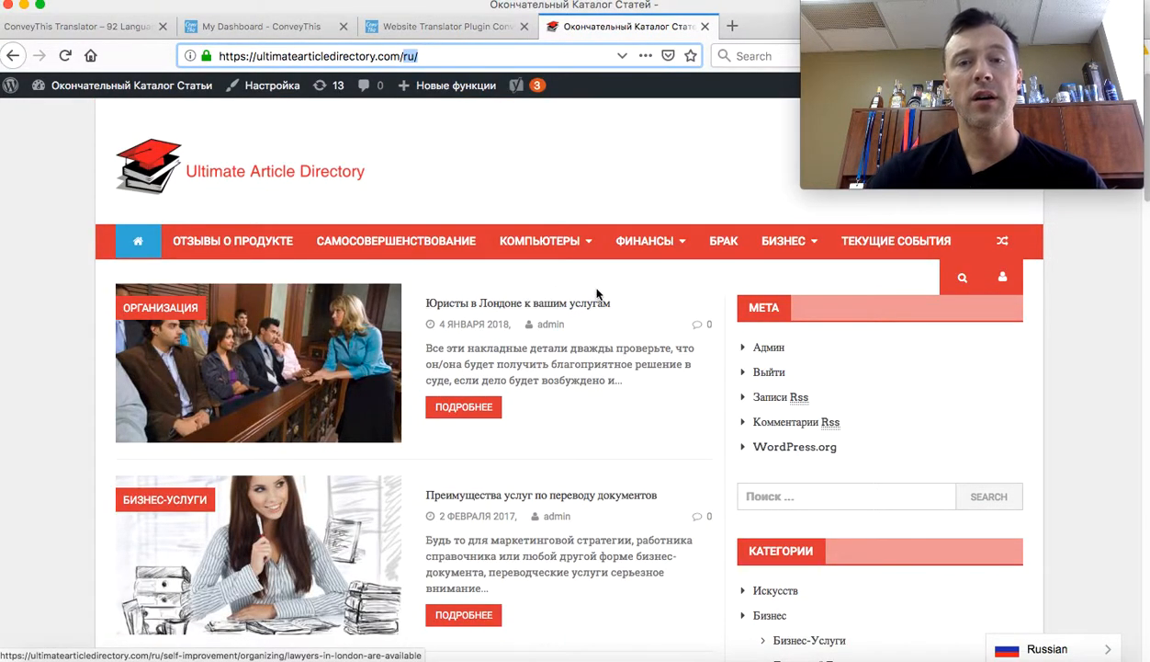
Open the page source of the Russian home page and examine its alternate hreflang links.
mouse_move(545, 256)
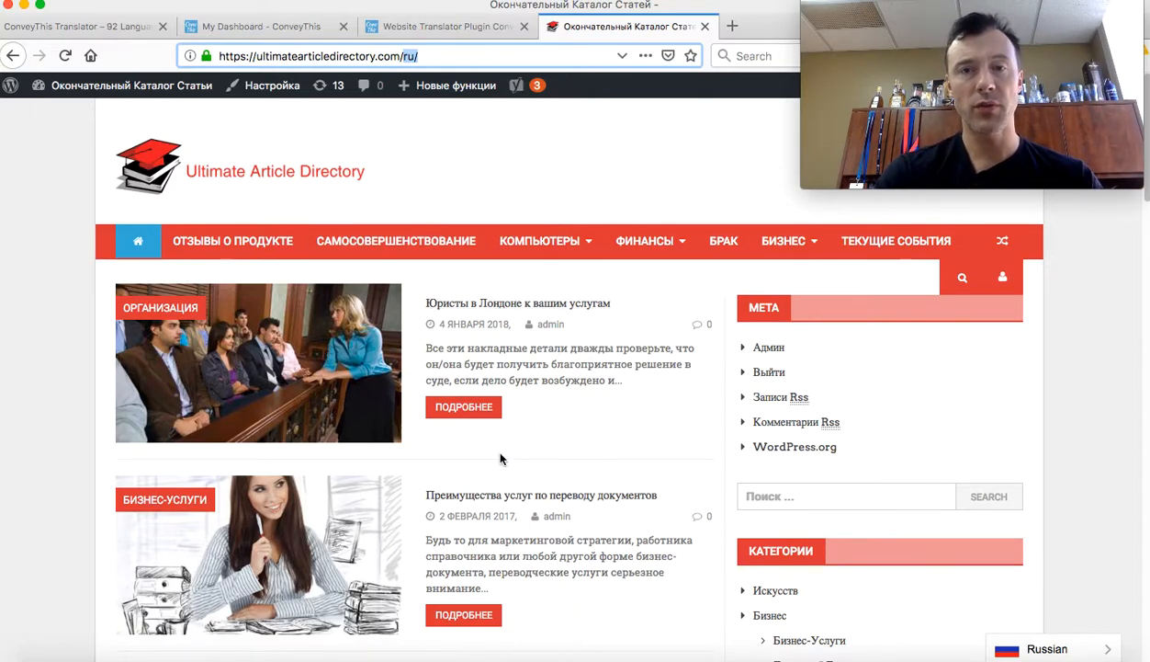
key(super+u)
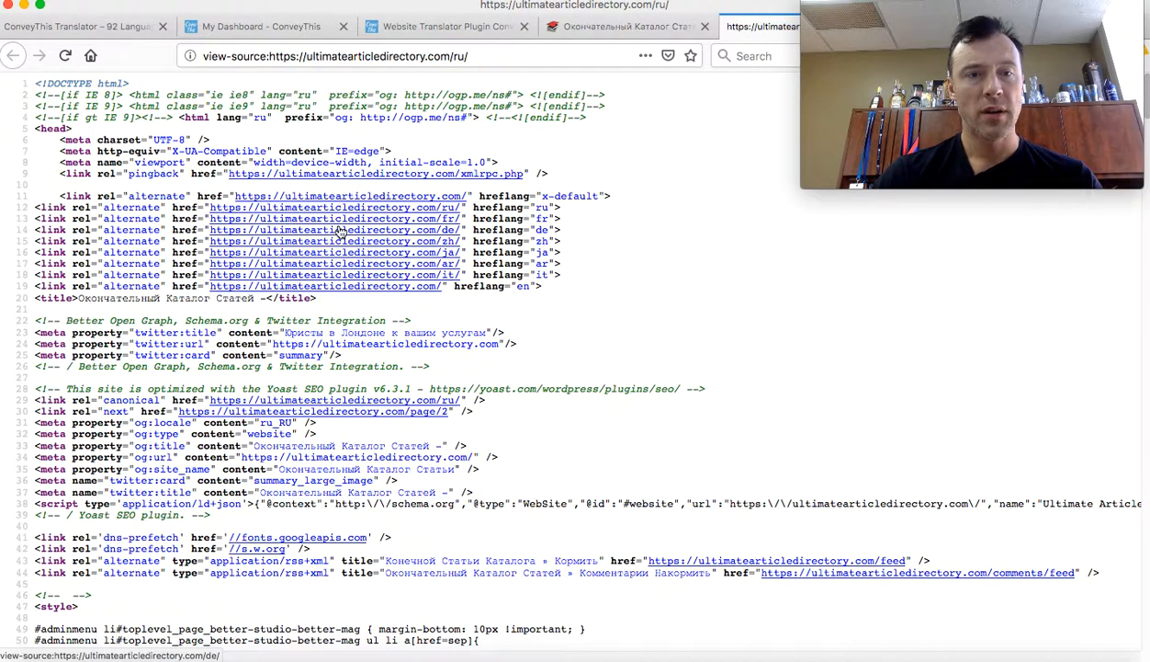
scroll(336, 229, down, 1)
scroll(340, 232, down, 1)
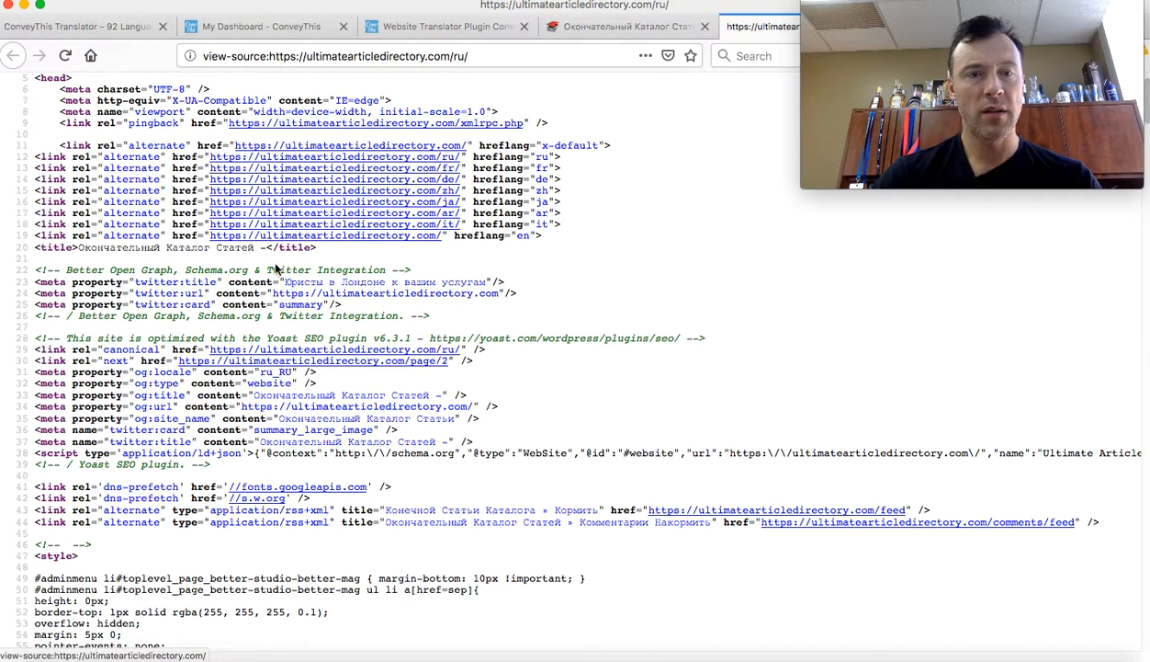
scroll(161, 198, up, 2)
scroll(166, 205, up, 1)
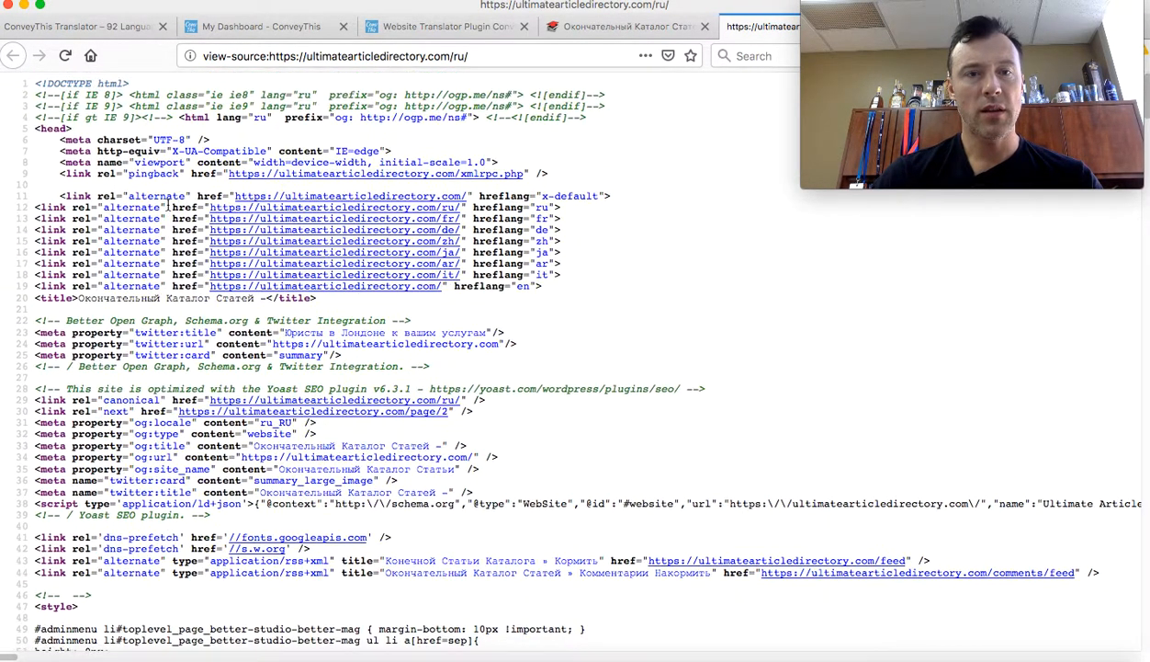
Find the canonical link of the Russian page in the source code and highlight that line.
scroll(190, 190, down, 5)
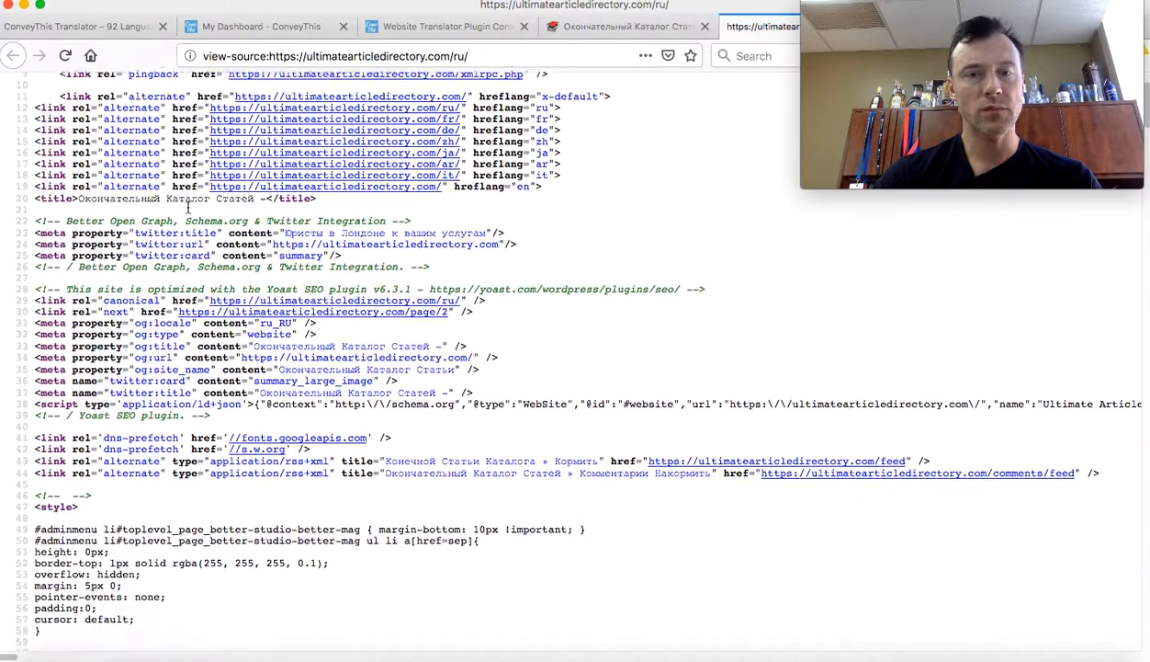
scroll(188, 208, down, 1)
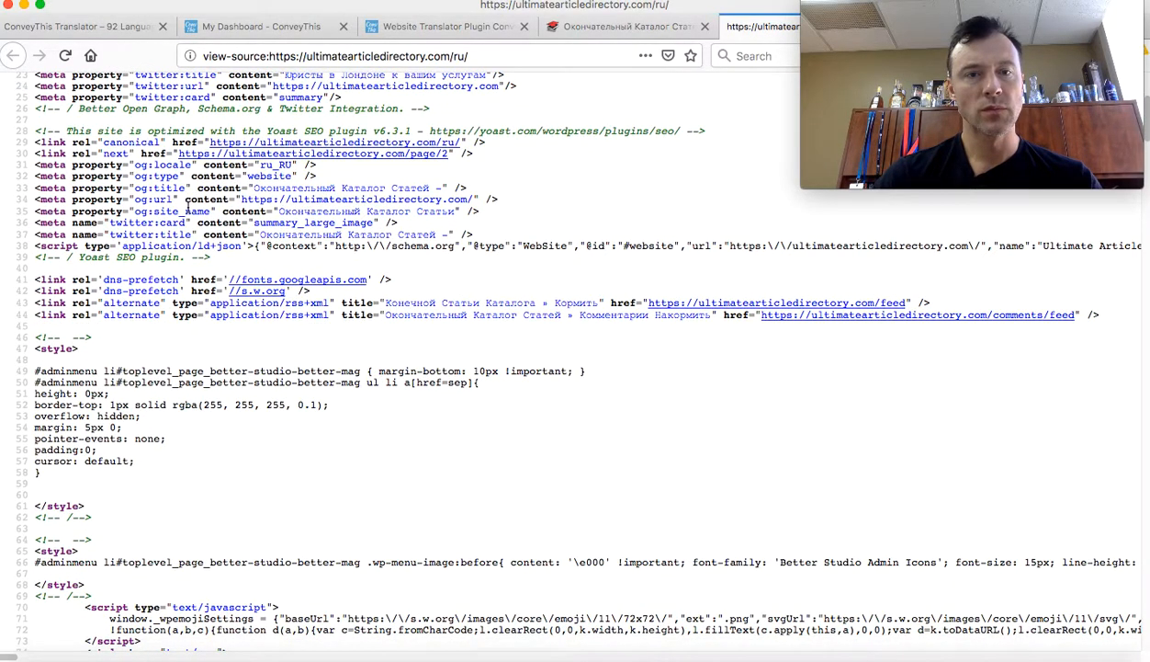
scroll(188, 207, up, 1)
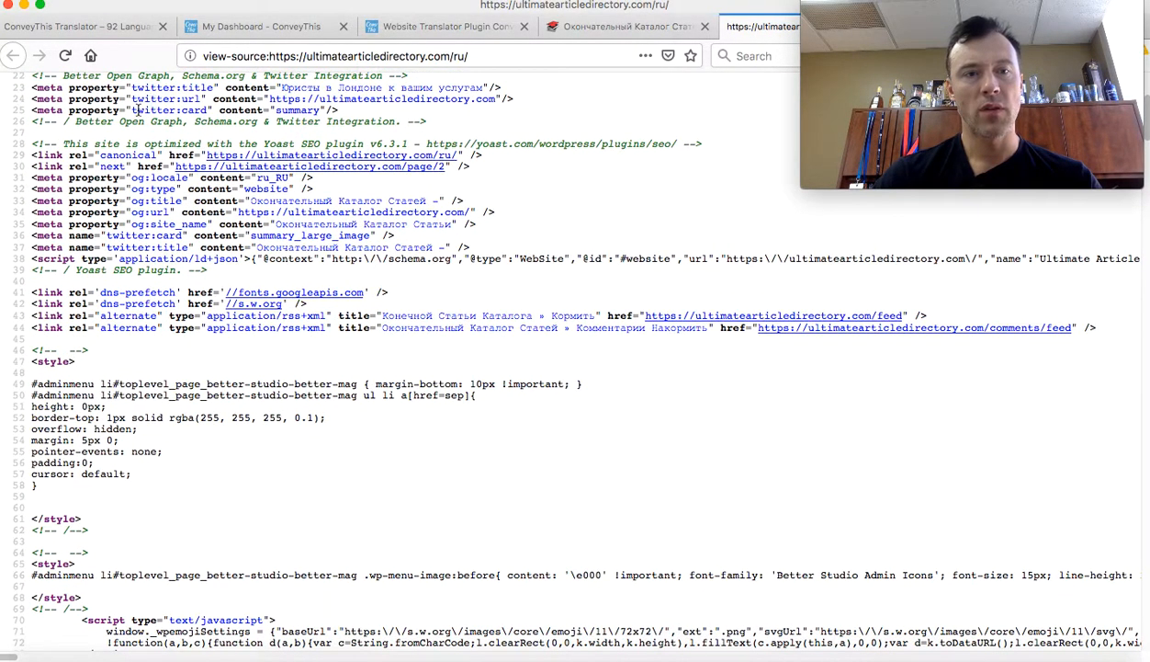
drag(32, 154, 488, 159)
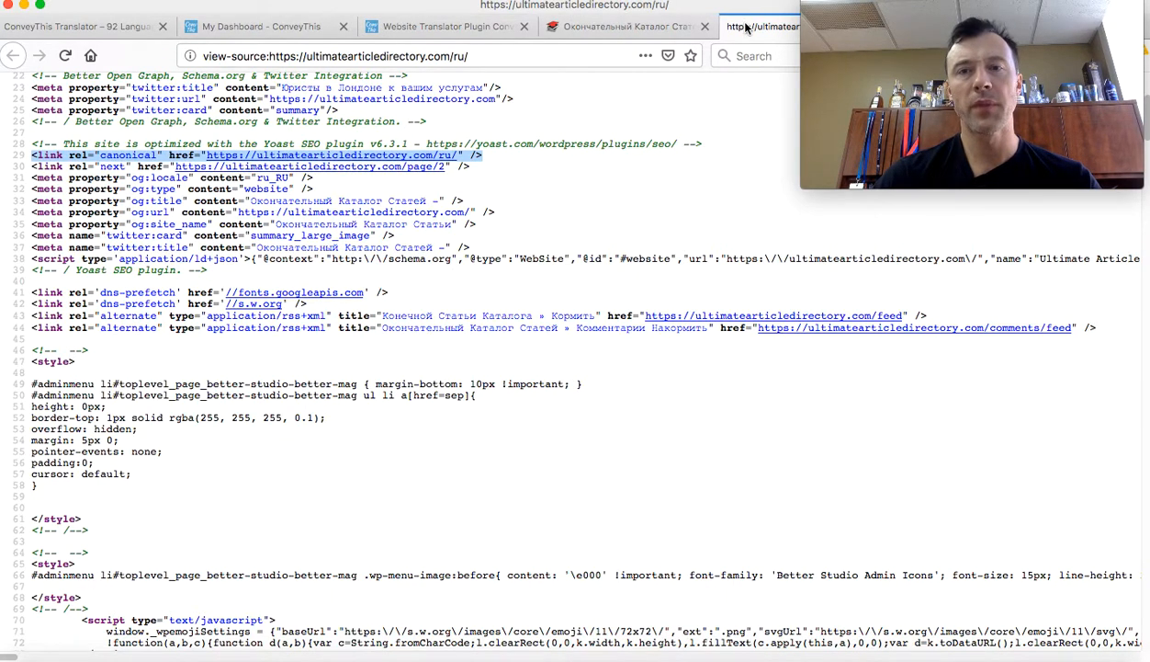
Switch the live website back to English and examine the alternate language links in its page source.
click(634, 29)
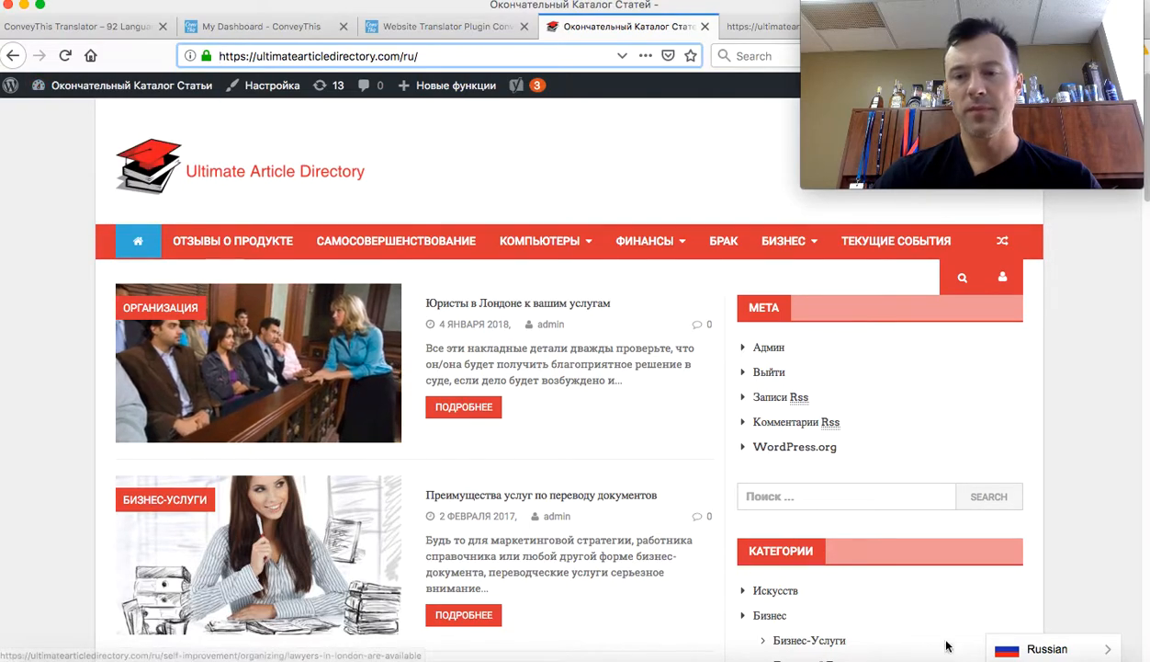
click(1047, 649)
click(1038, 617)
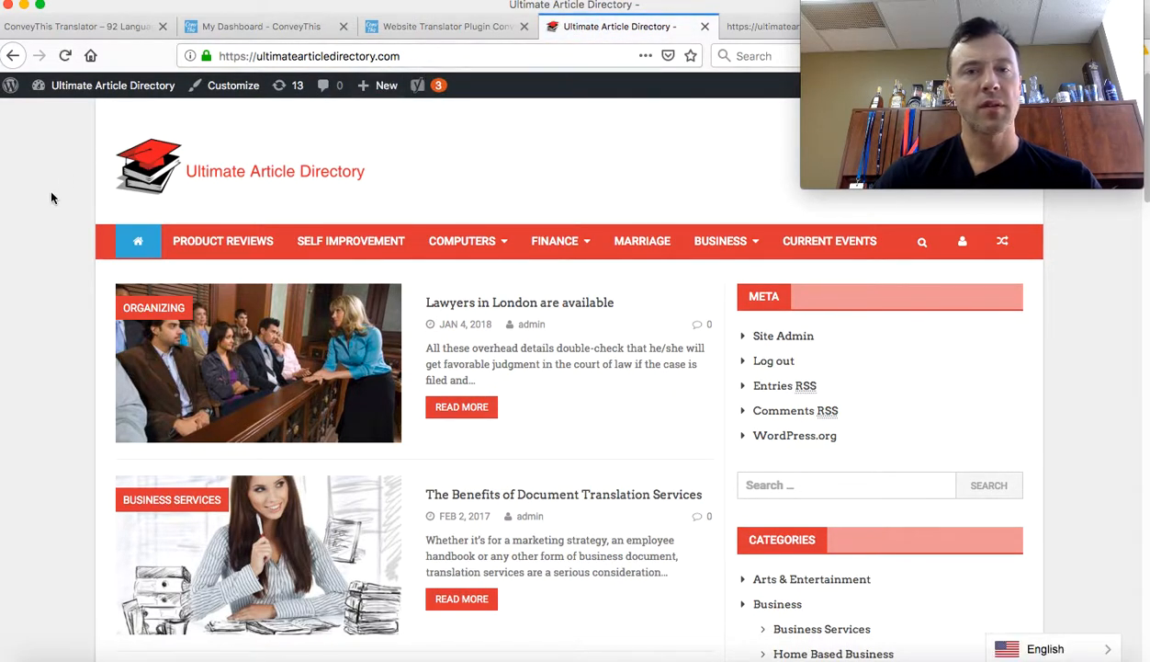
key(super+u)
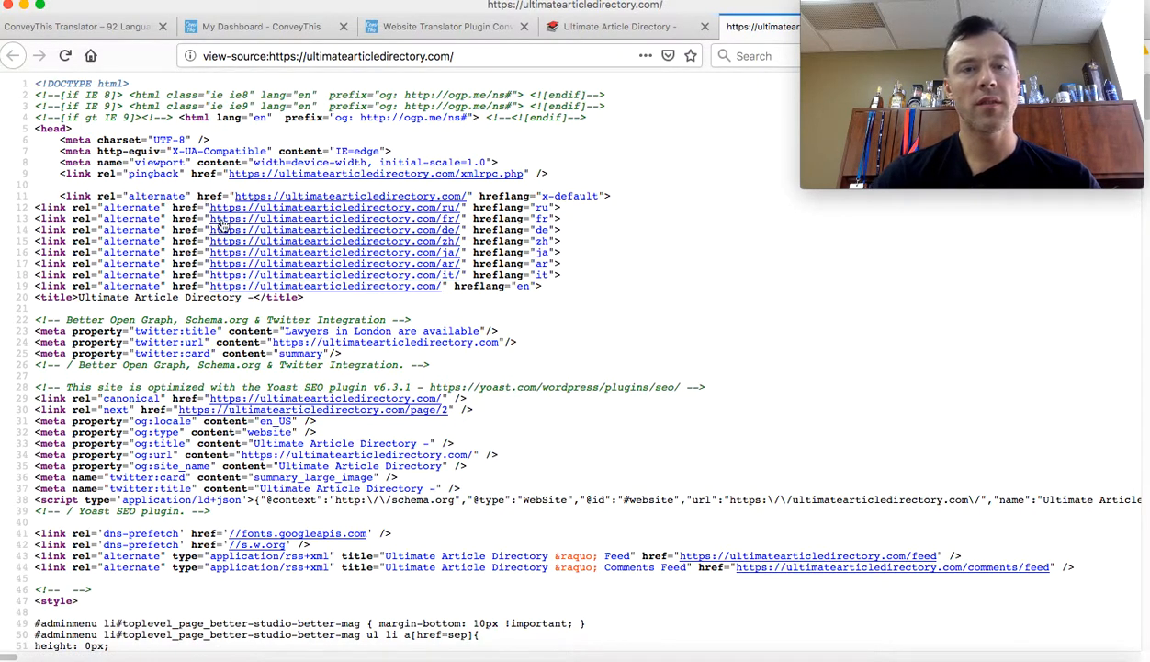
scroll(271, 212, down, 3)
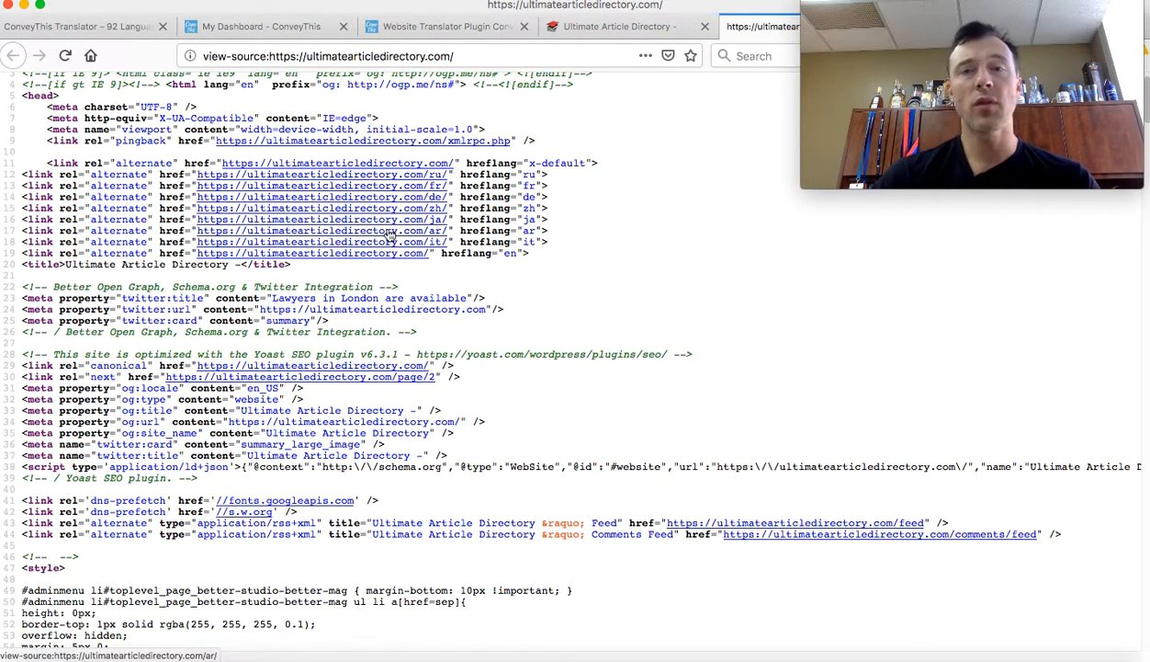
Return to the live home page and set its language to Russian with the language switcher.
click(607, 28)
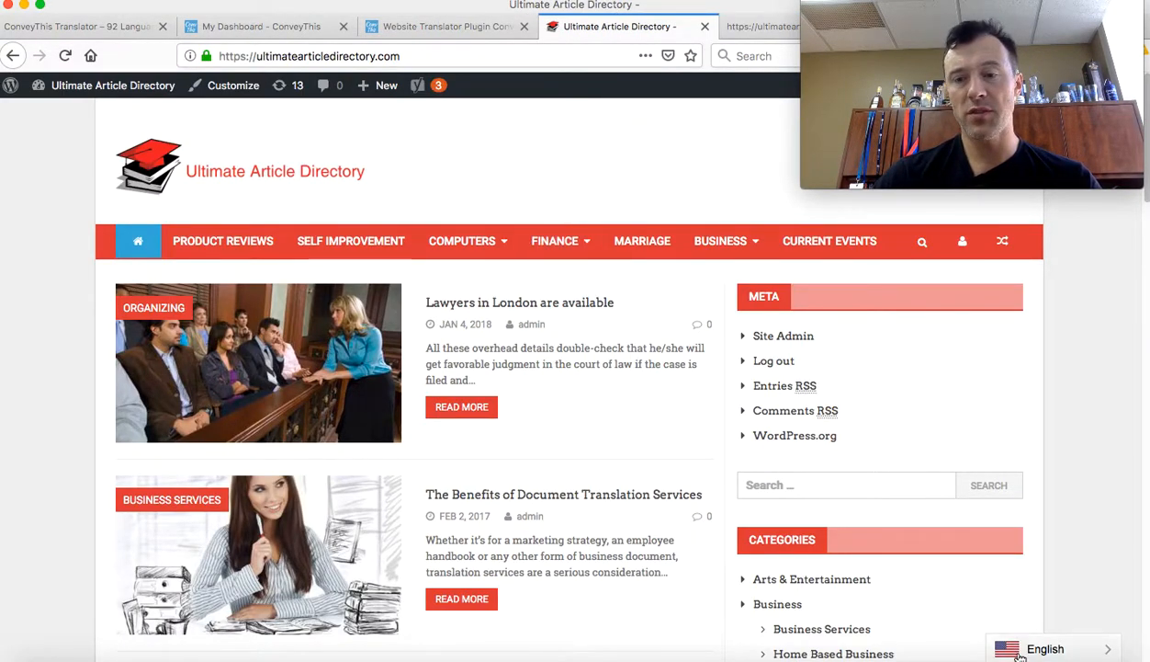
click(1027, 650)
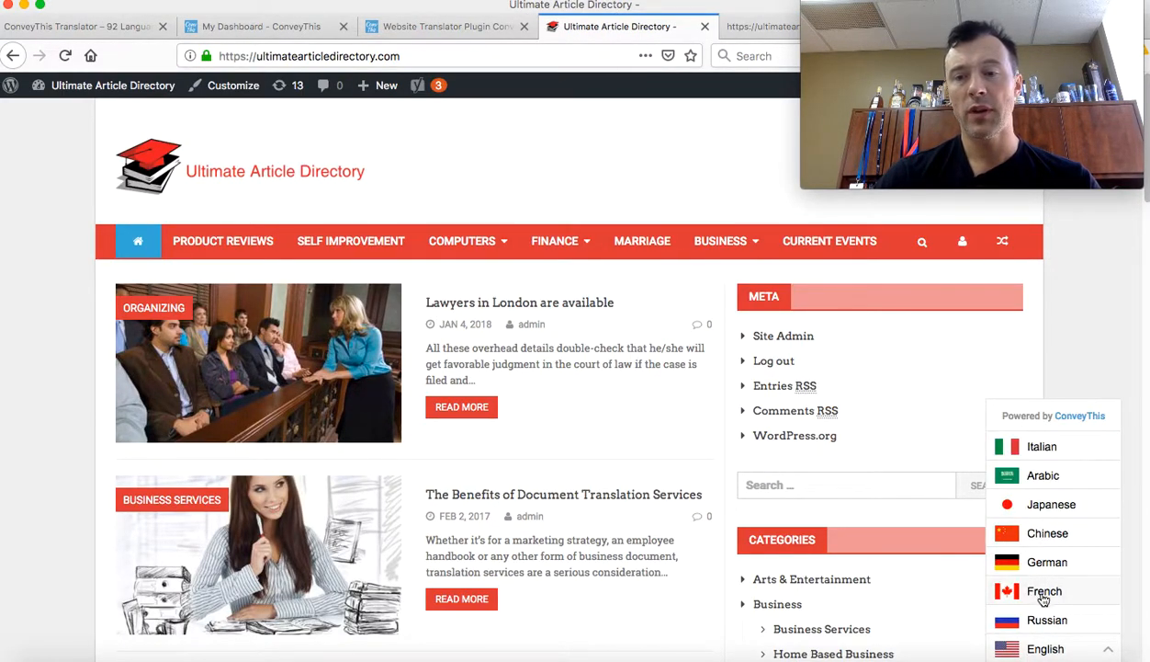
click(1045, 621)
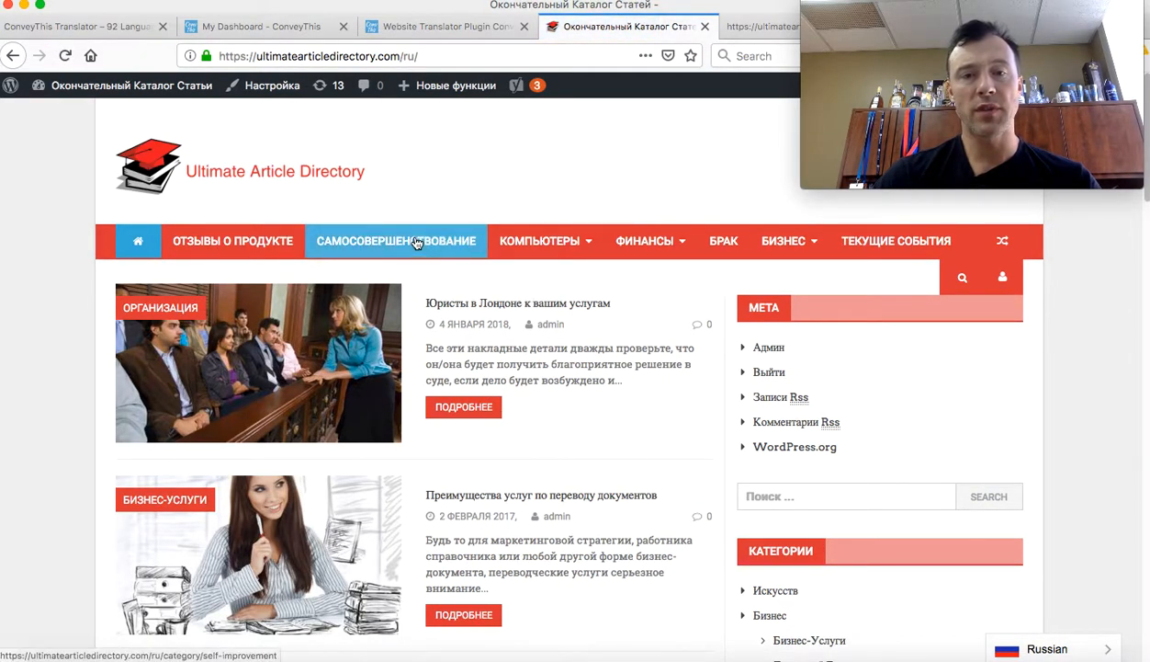
mouse_move(684, 244)
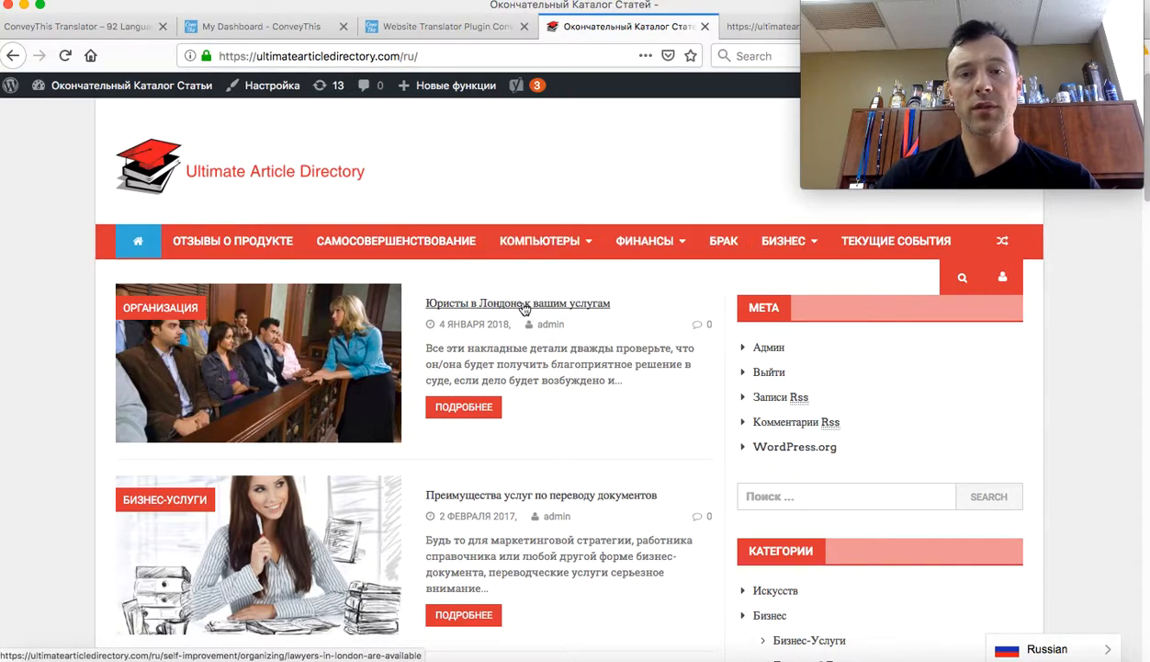
Open the article "Юристы в Лондоне к вашим услугам" and look through its Russian text.
click(481, 306)
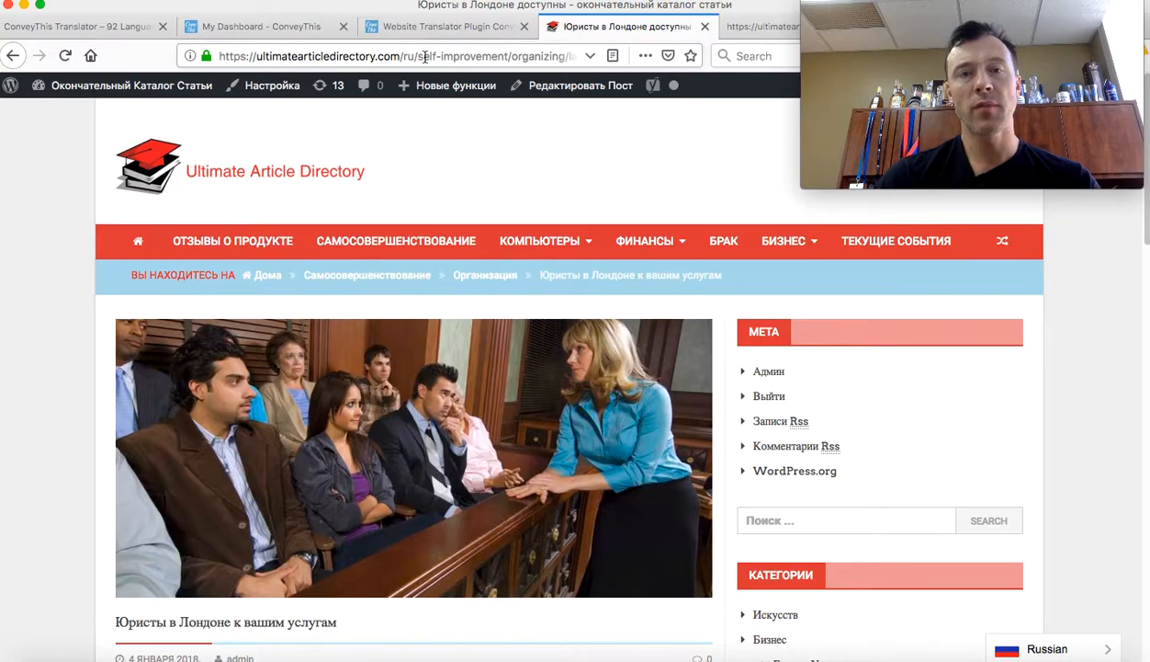
scroll(451, 276, down, 3)
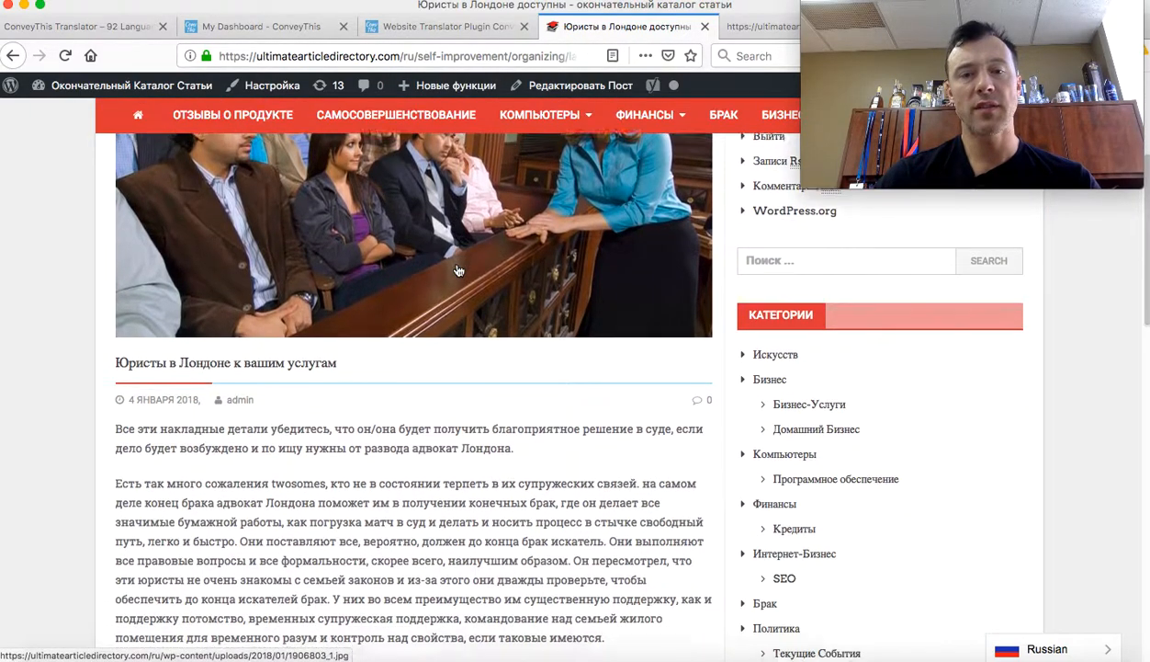
scroll(459, 271, down, 12)
scroll(457, 275, down, 1)
scroll(450, 294, up, 15)
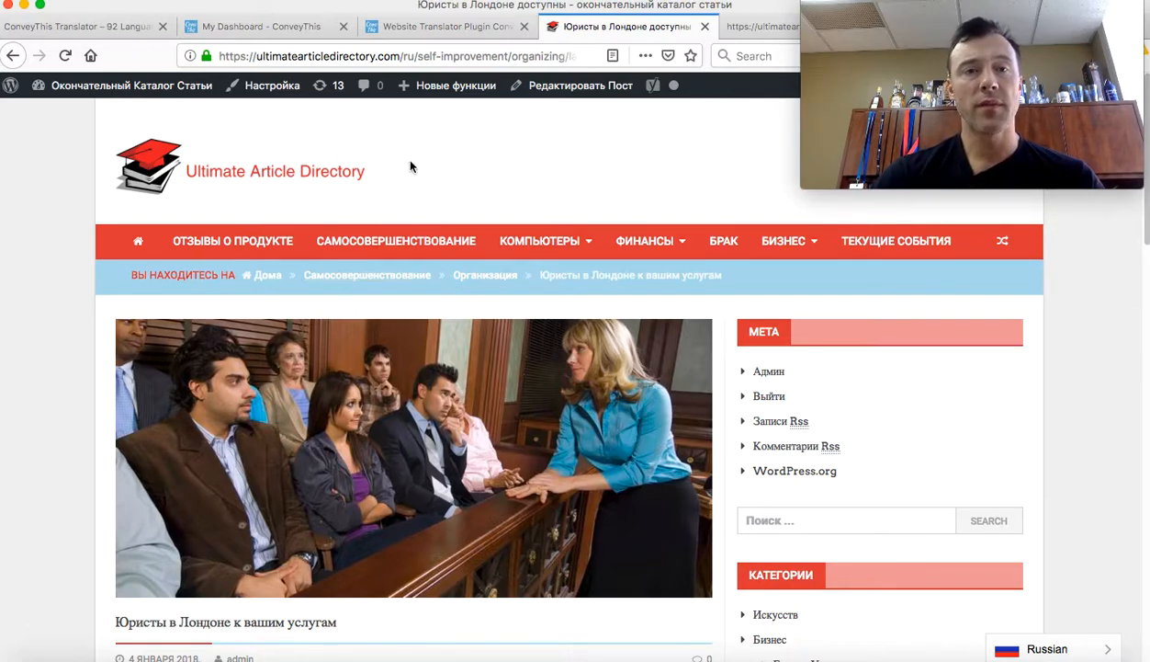
Switch to the ConveyThis dashboard and reload it to refresh the account's usage figures.
click(276, 28)
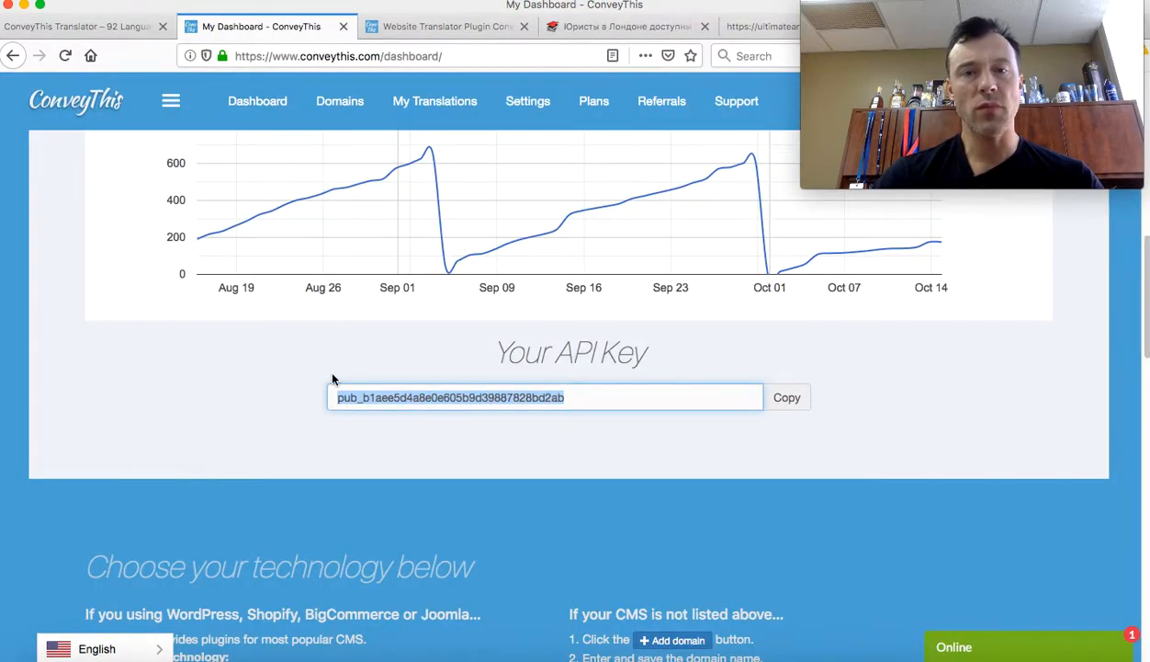
scroll(332, 374, up, 10)
scroll(308, 332, down, 2)
scroll(308, 336, up, 1)
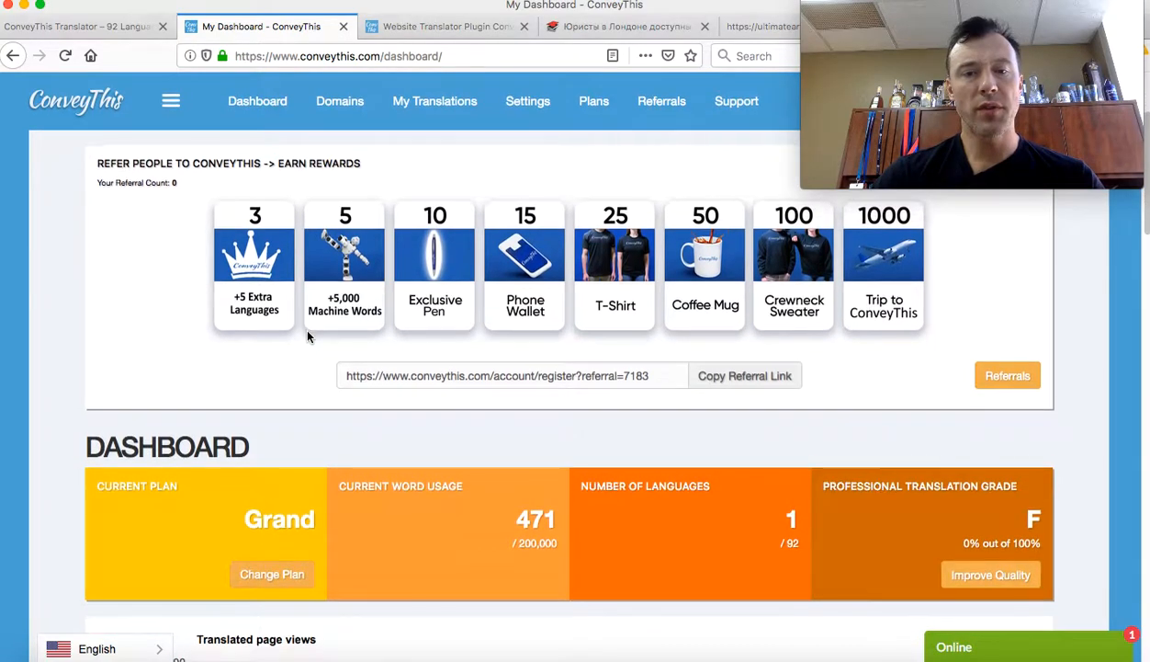
click(65, 55)
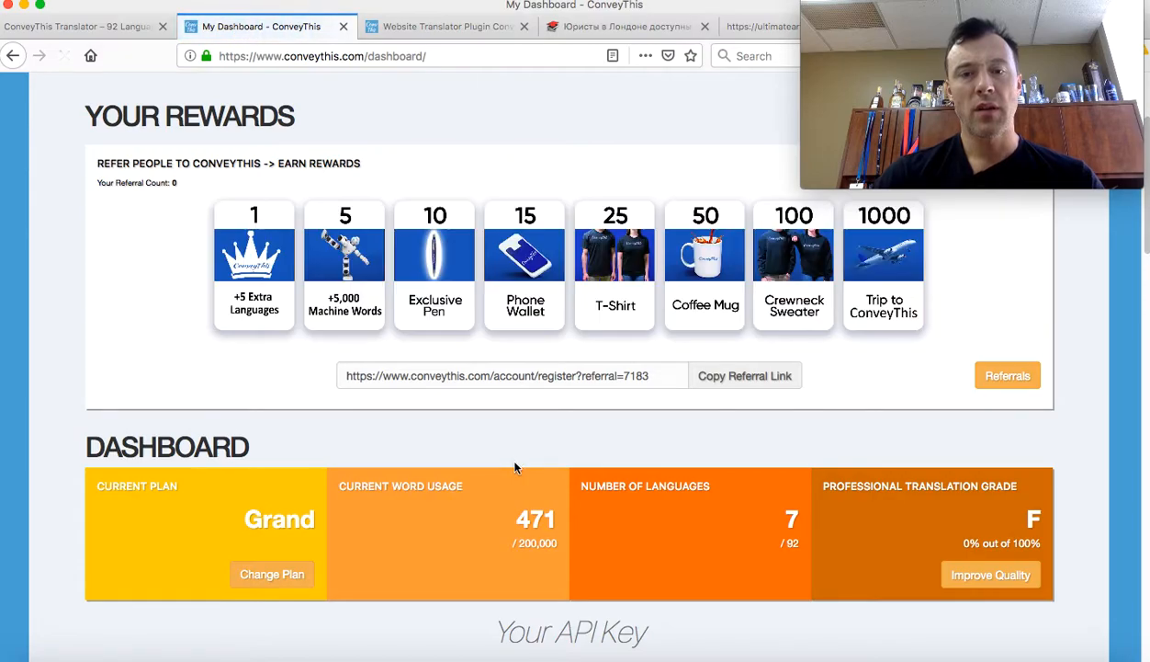
Examine the dashboard's current word usage, word limit and number of languages, highlighting the word usage figures.
drag(520, 516, 551, 520)
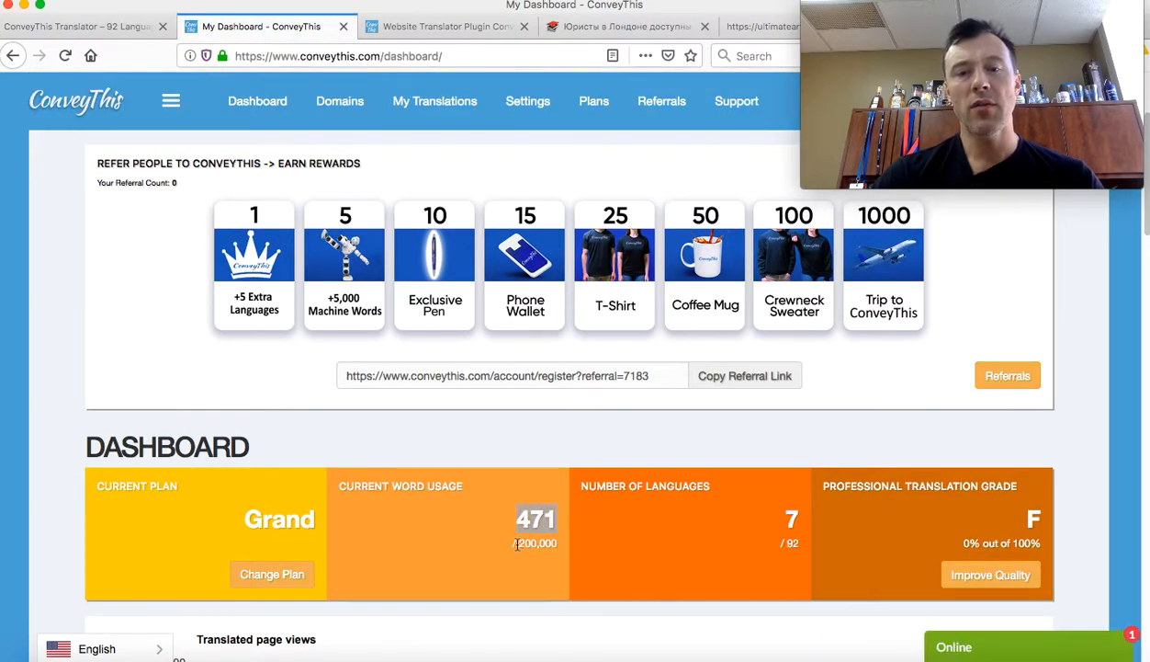
click(511, 537)
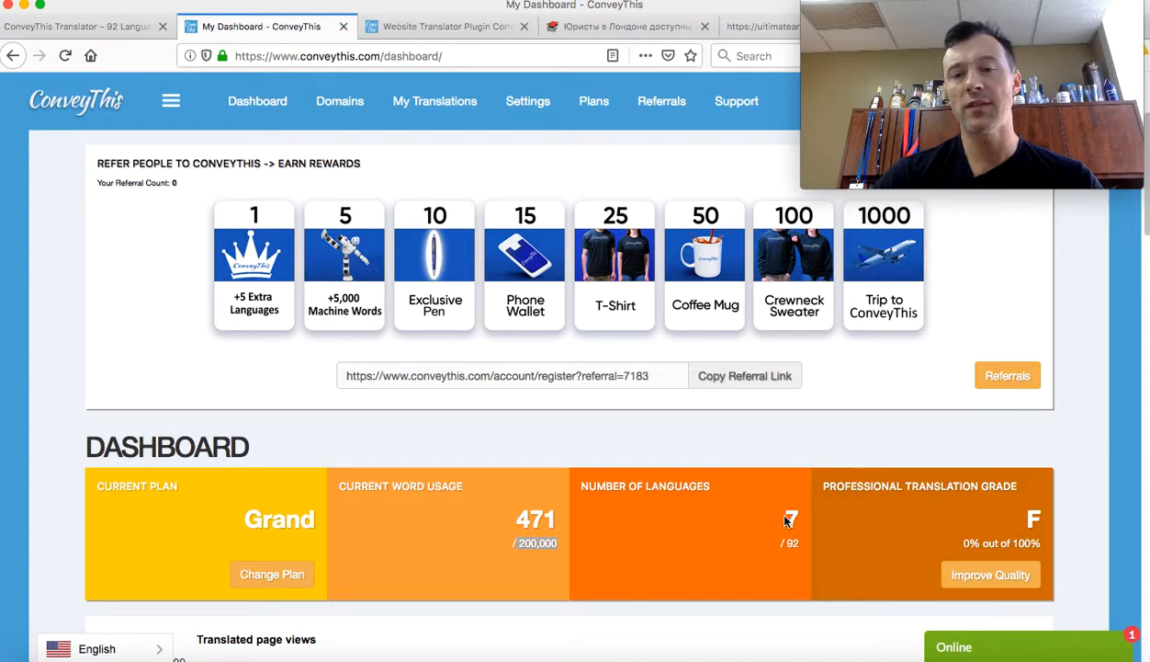
scroll(623, 432, up, 4)
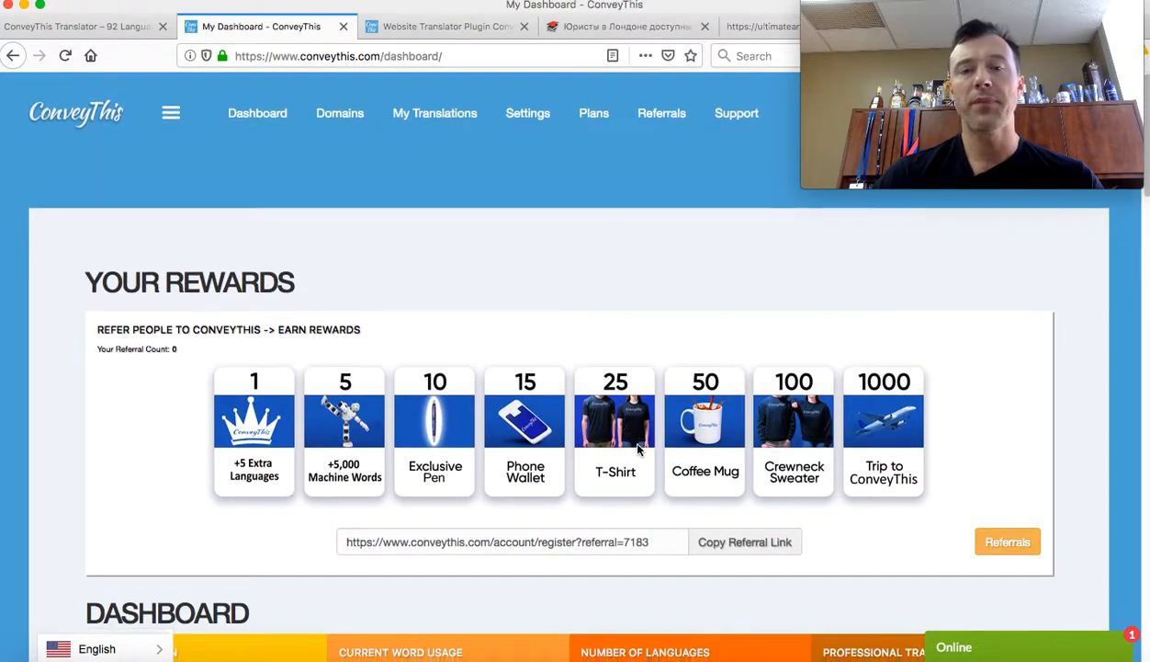
scroll(639, 449, down, 3)
scroll(639, 450, down, 1)
double_click(524, 550)
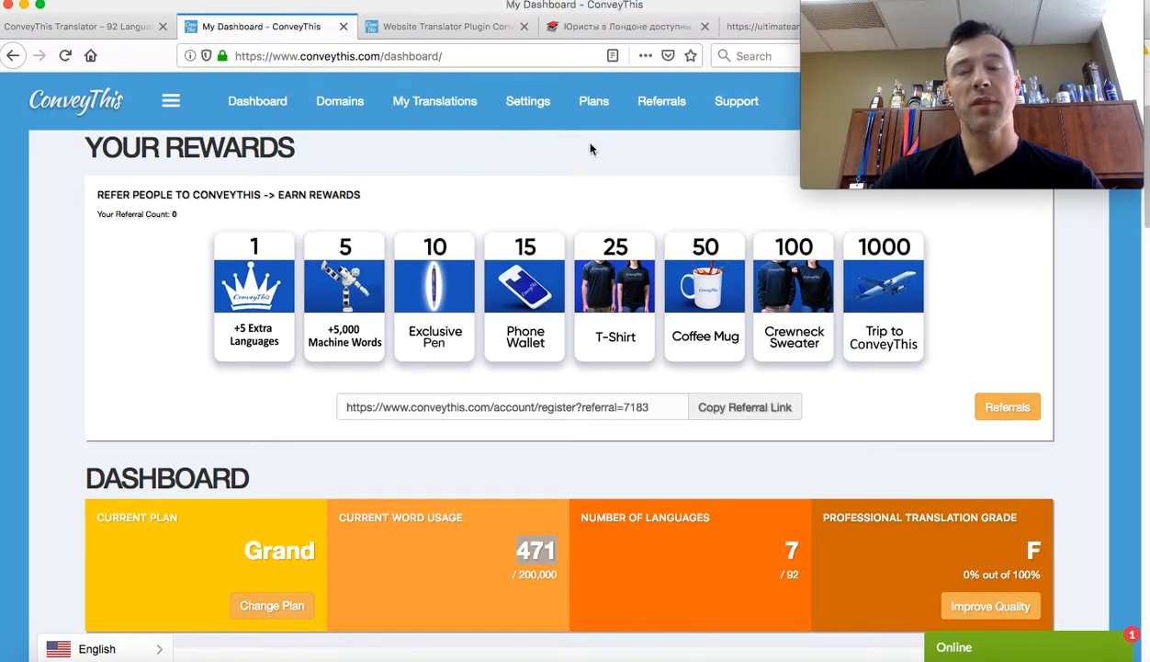
Go back through the open ConveyThis home page and page source to the translated Russian article and view it.
click(424, 26)
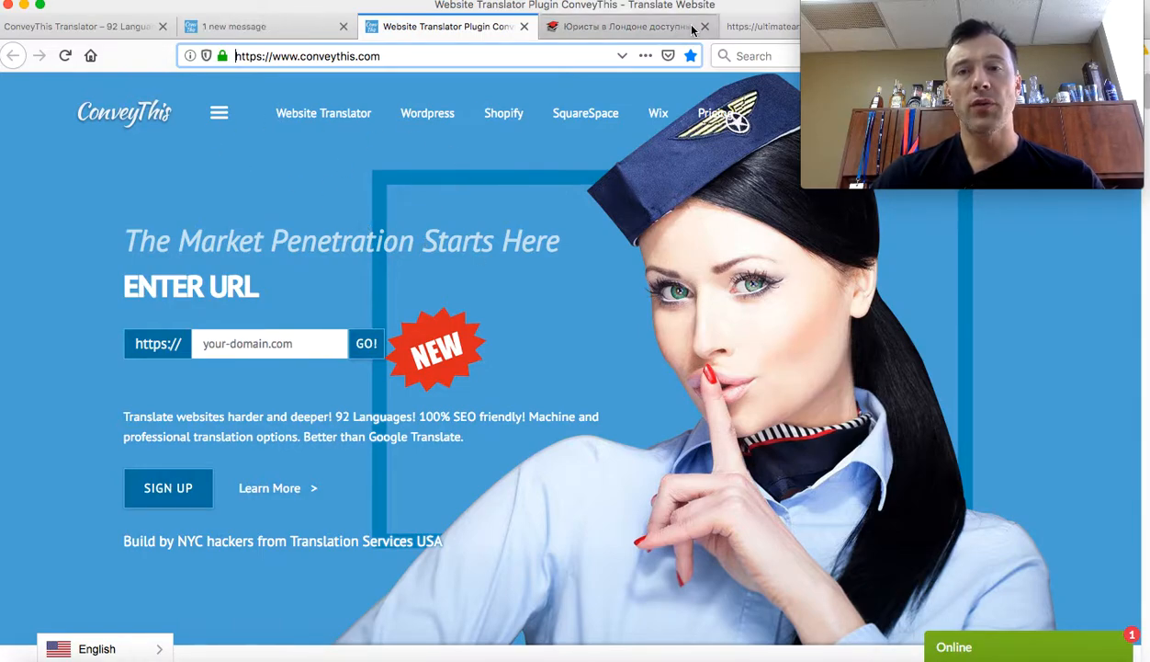
click(731, 26)
click(631, 27)
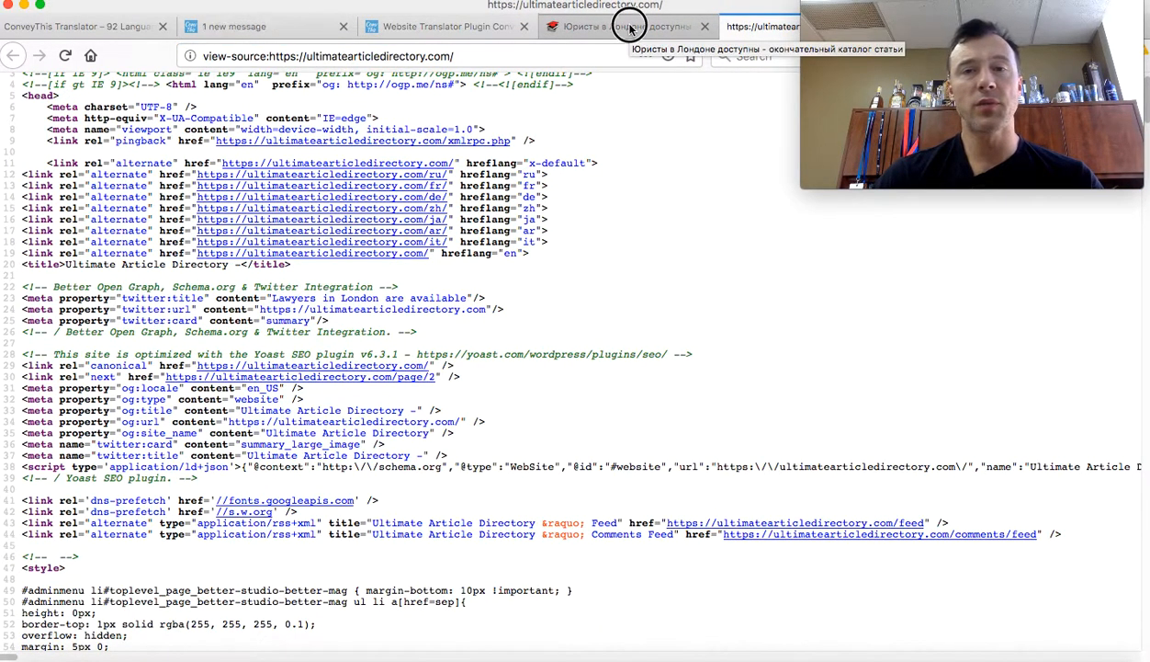
scroll(400, 193, down, 2)
scroll(394, 201, up, 2)
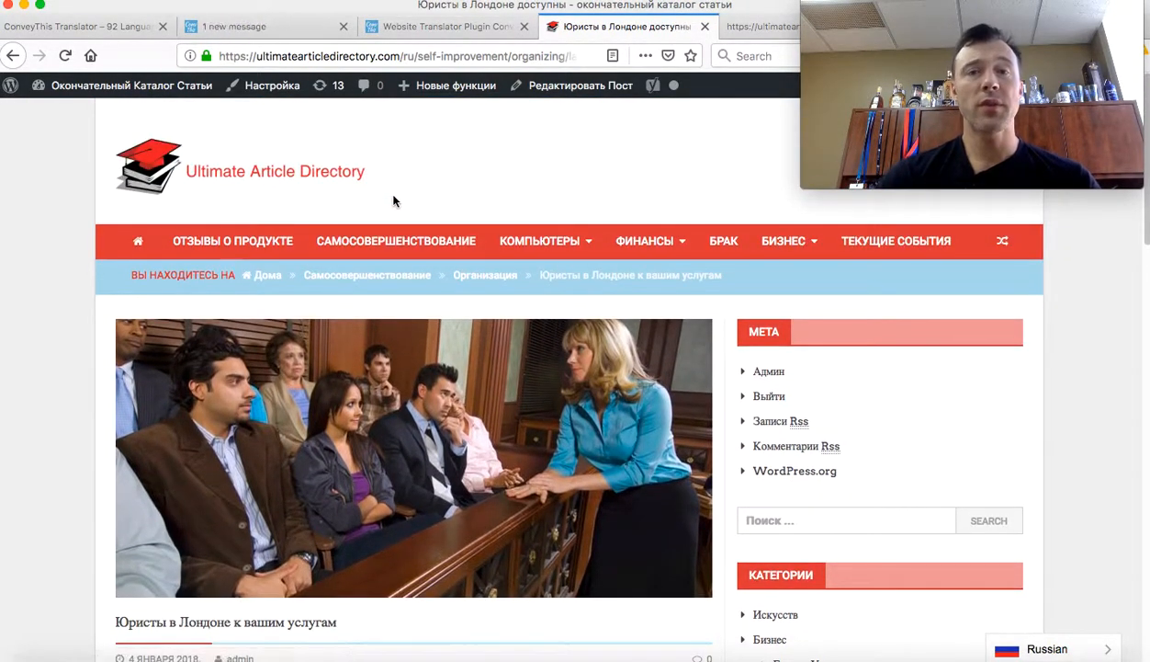